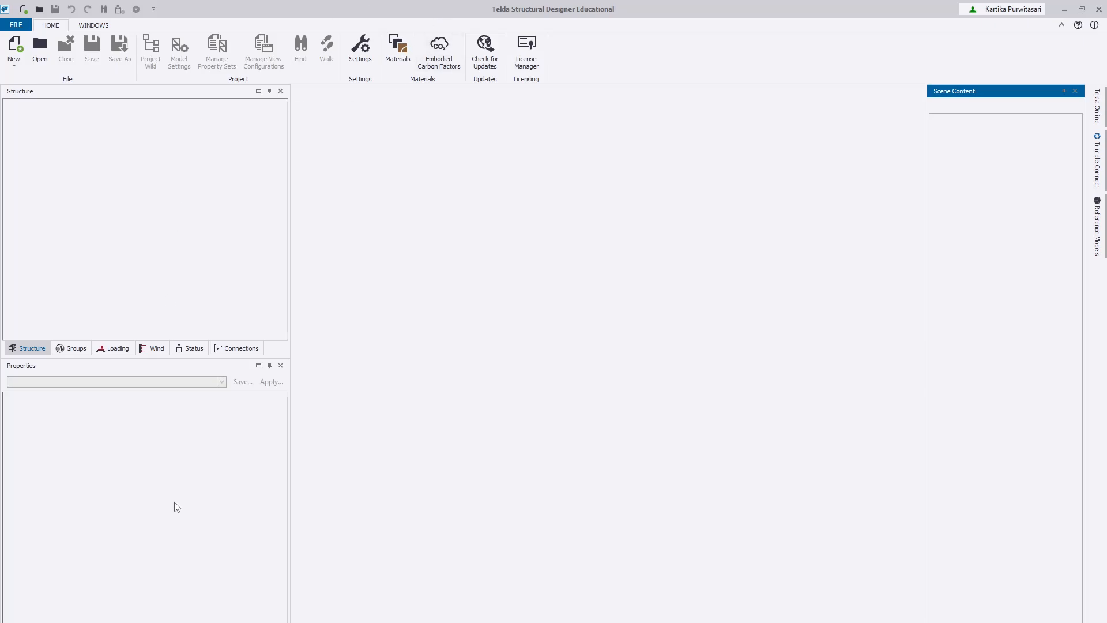
click(248, 599)
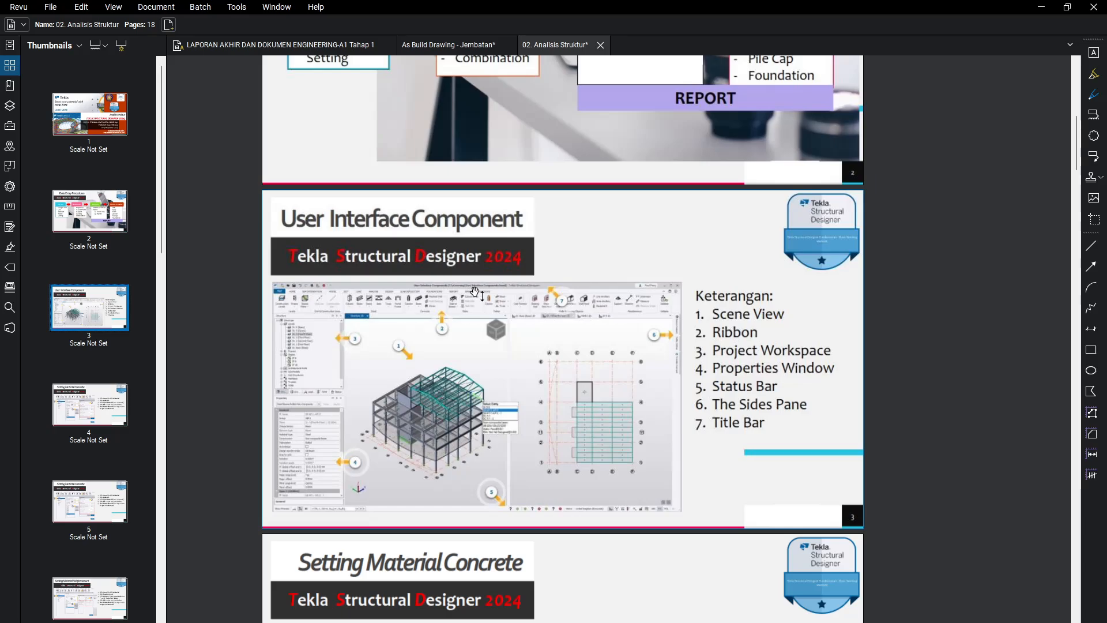
click(1048, 6)
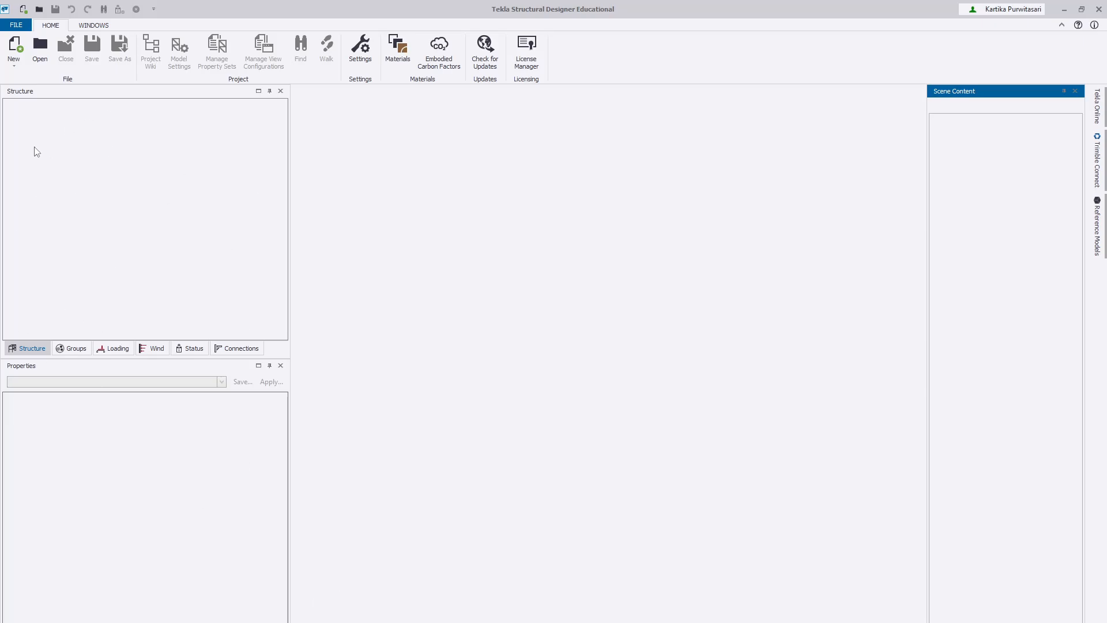
click(41, 51)
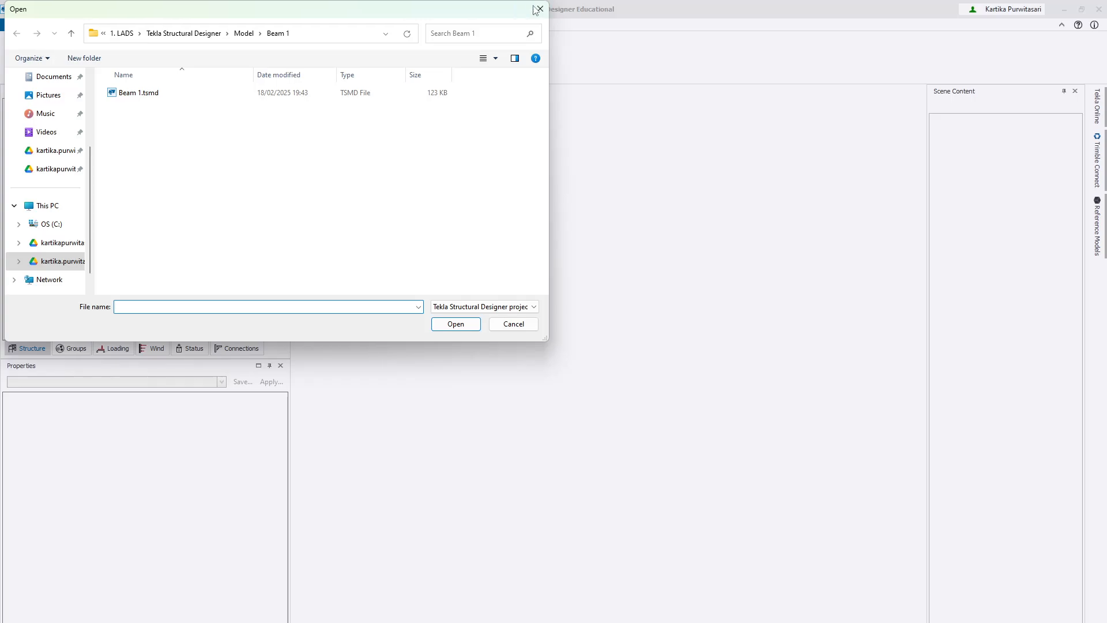
click(538, 9)
Start opening an existing project and browse up from the Beam 1 folder to My Drive.
click(44, 59)
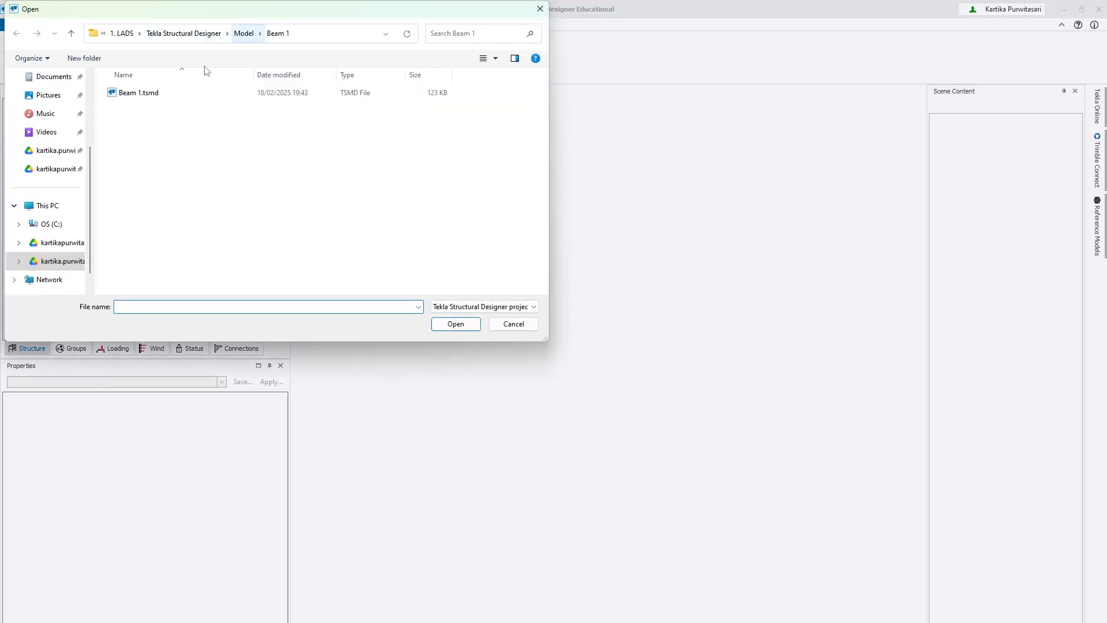
click(185, 34)
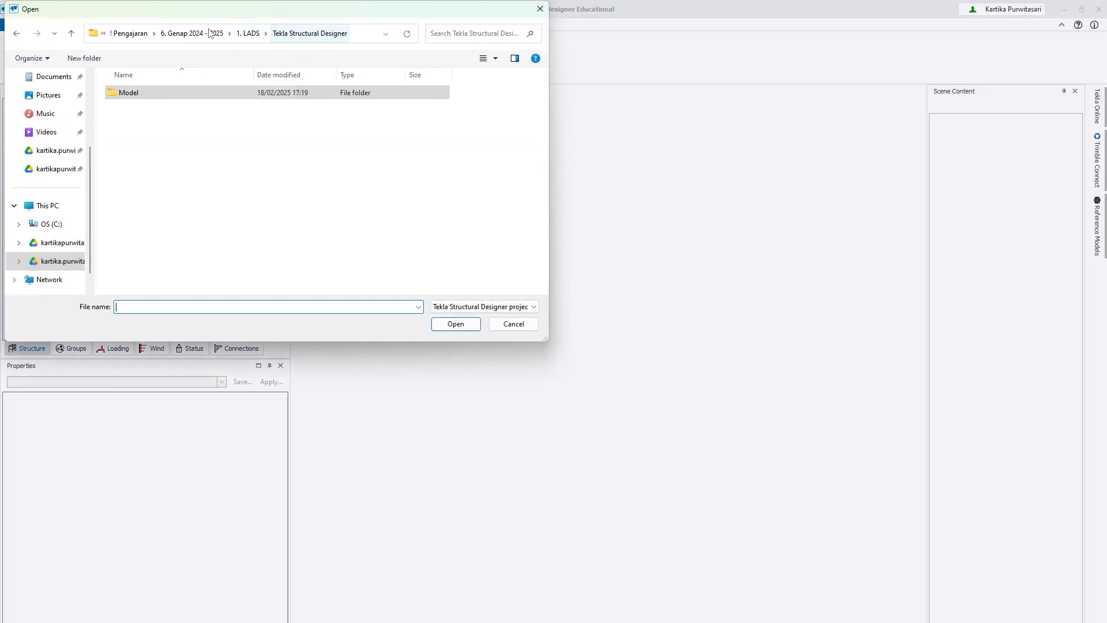
click(200, 36)
click(166, 36)
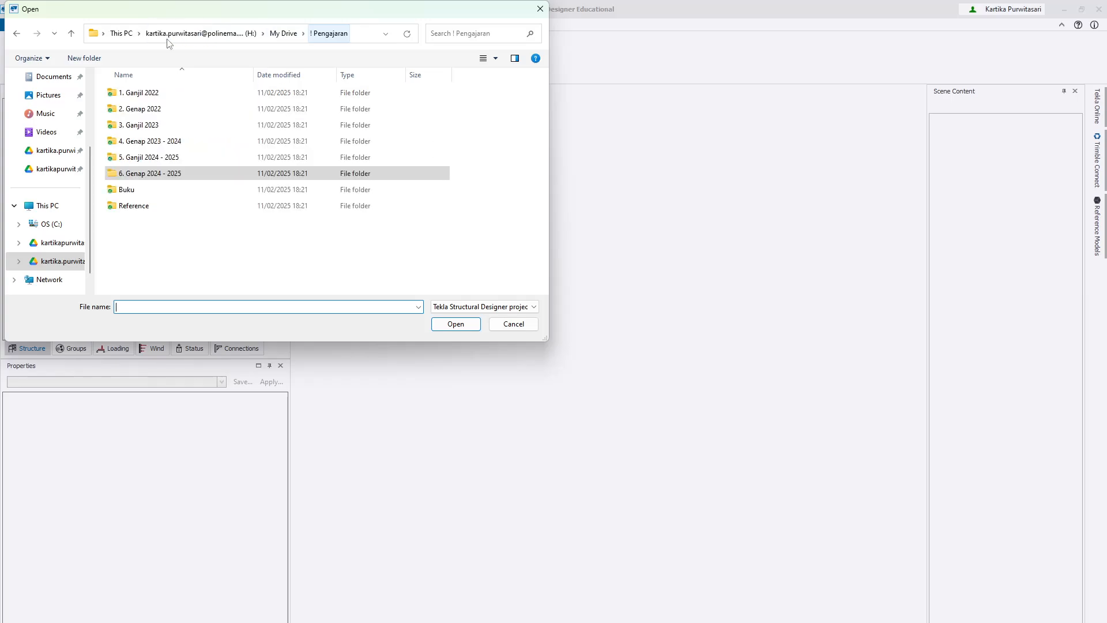
click(252, 37)
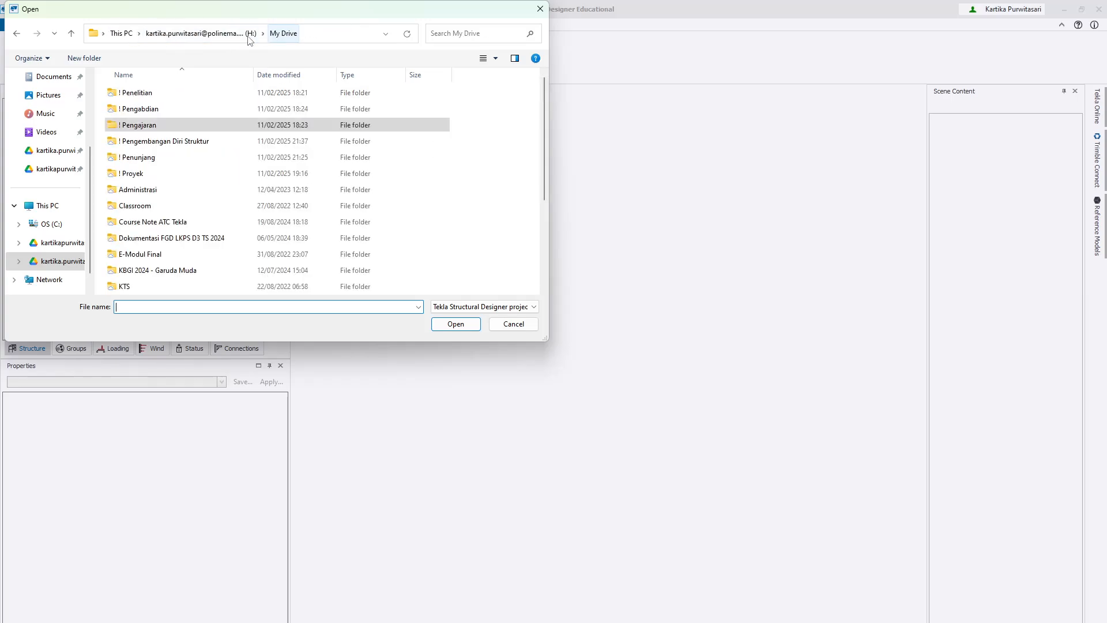
Browse to the Ganjil 2024-2025 folder inside ! Penunjang, 2024.
double_click(154, 156)
double_click(132, 125)
click(141, 111)
double_click(142, 112)
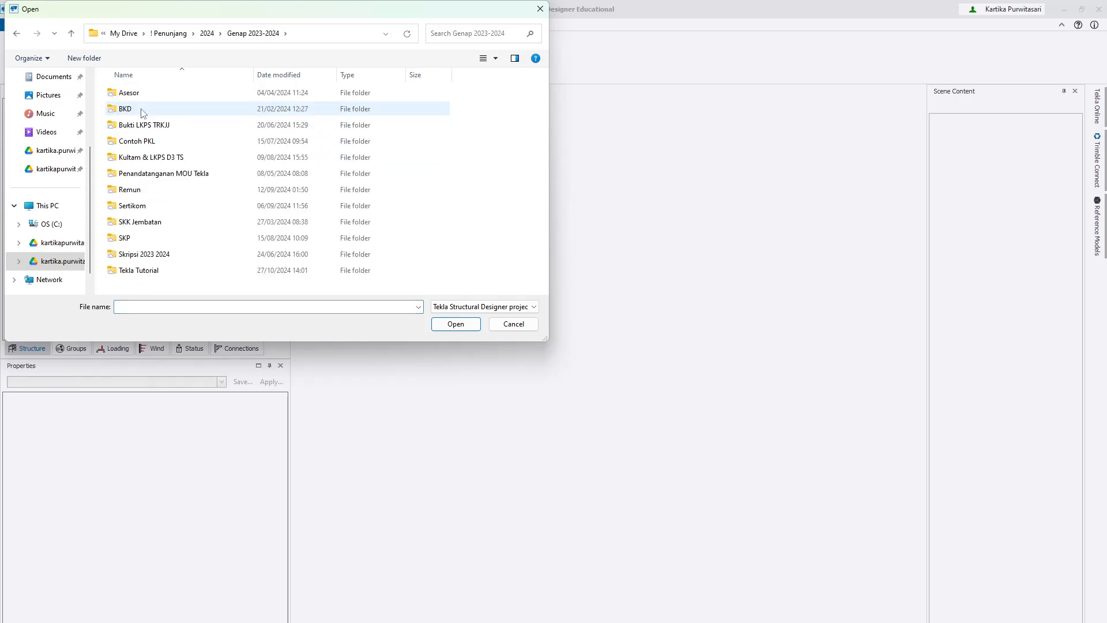
click(207, 32)
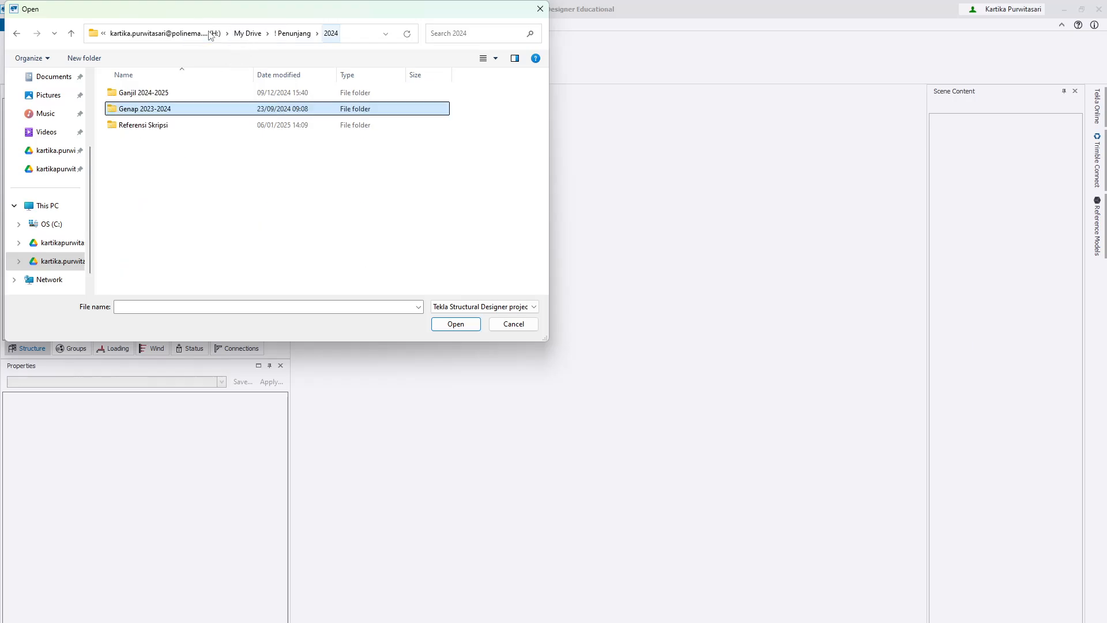
click(158, 94)
double_click(159, 94)
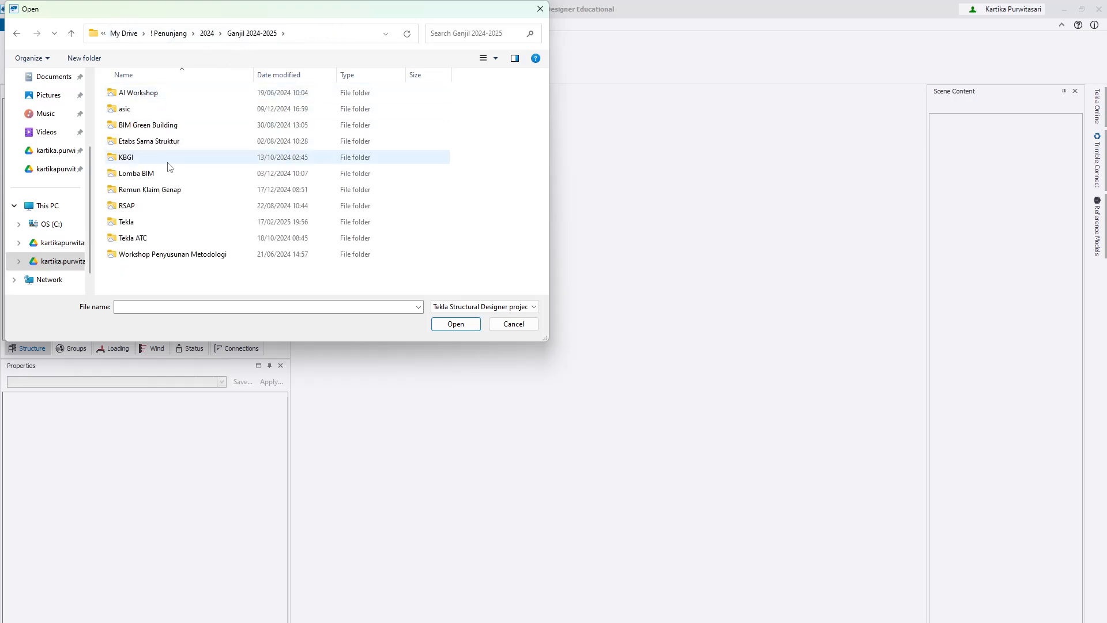
Browse through Tekla ATC, Sertikom and Peserta to the Latihan 1 folder.
double_click(154, 239)
double_click(180, 109)
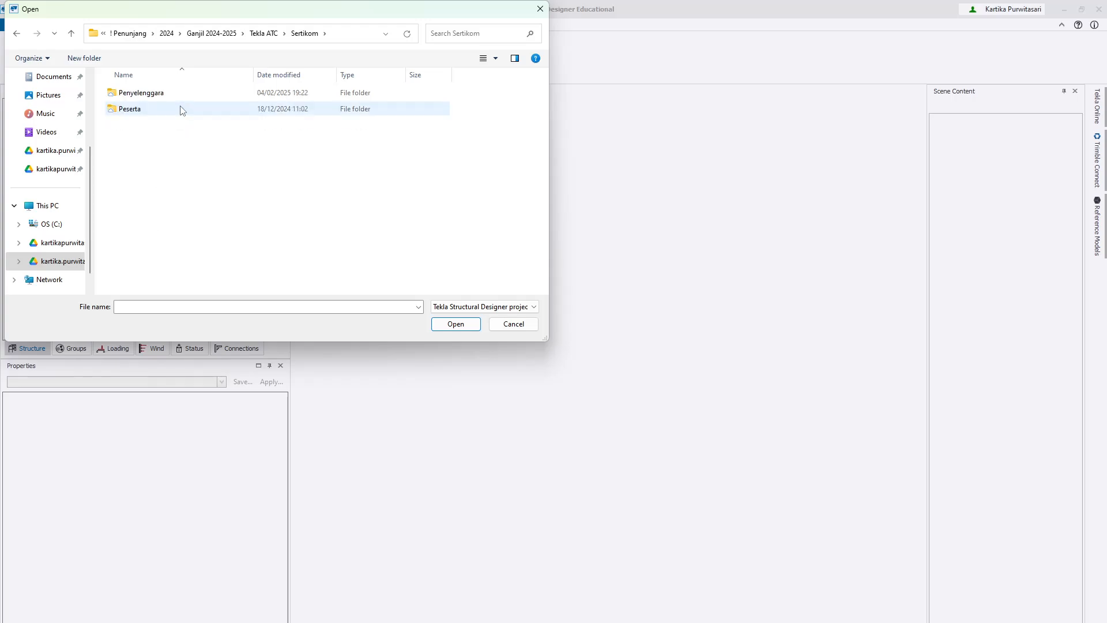
double_click(181, 109)
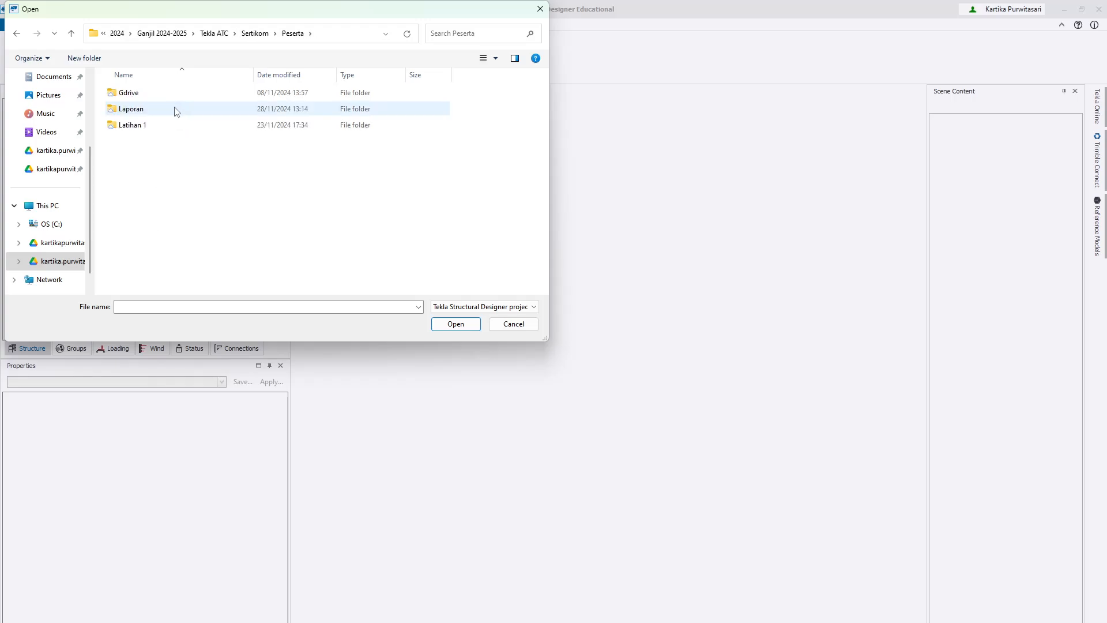
double_click(164, 122)
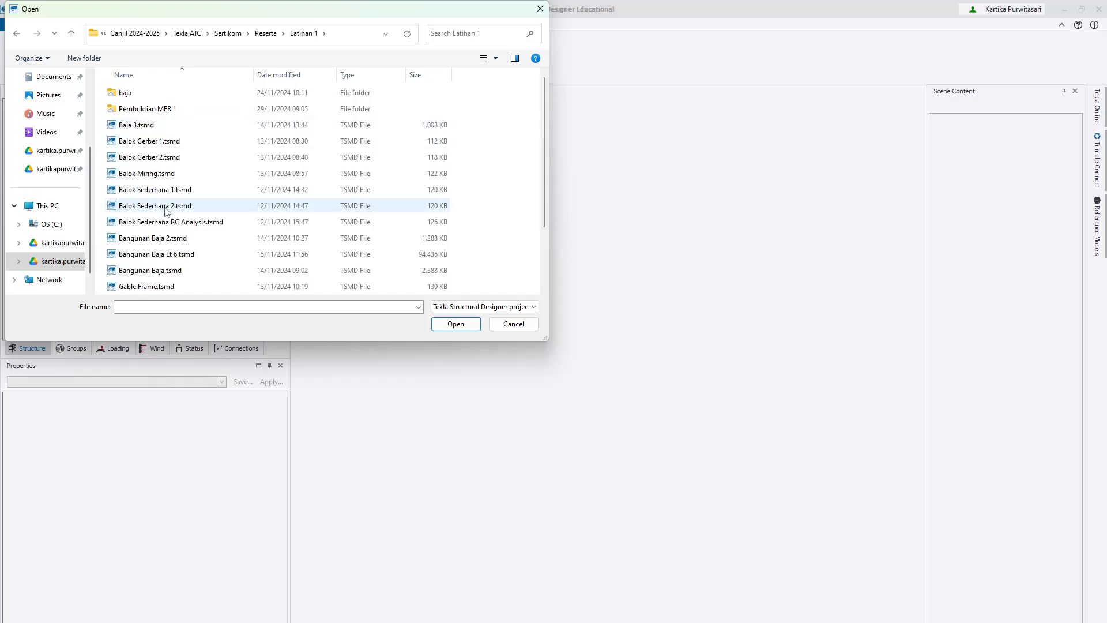
Try to open the project file Bangunan Baja 2.tsmd from the Latihan 1 folder.
scroll(166, 211, down, 2)
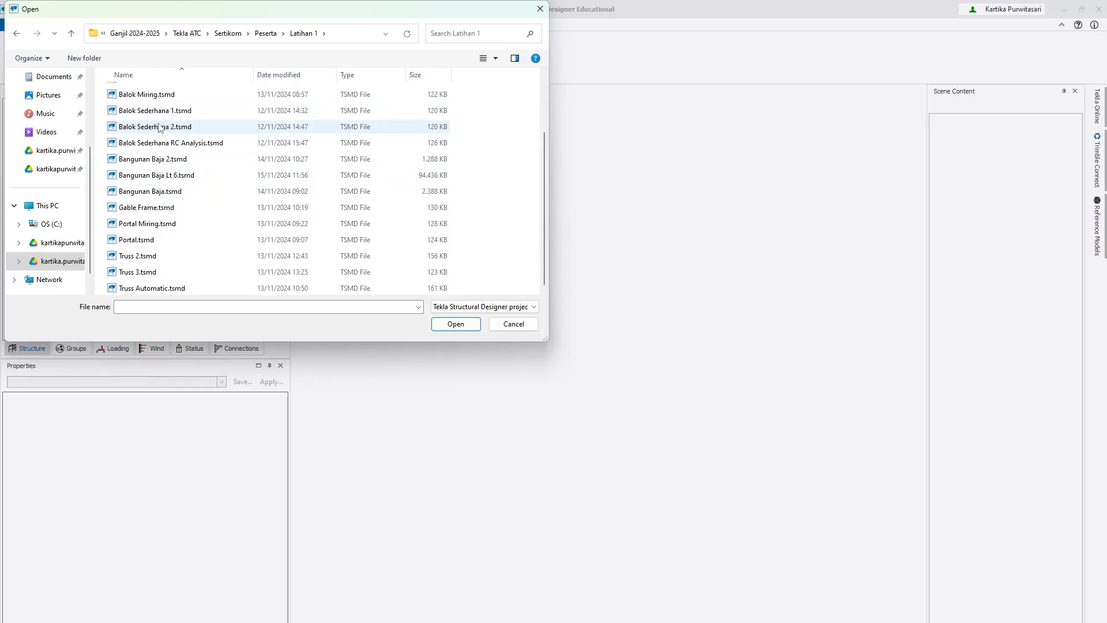
click(153, 161)
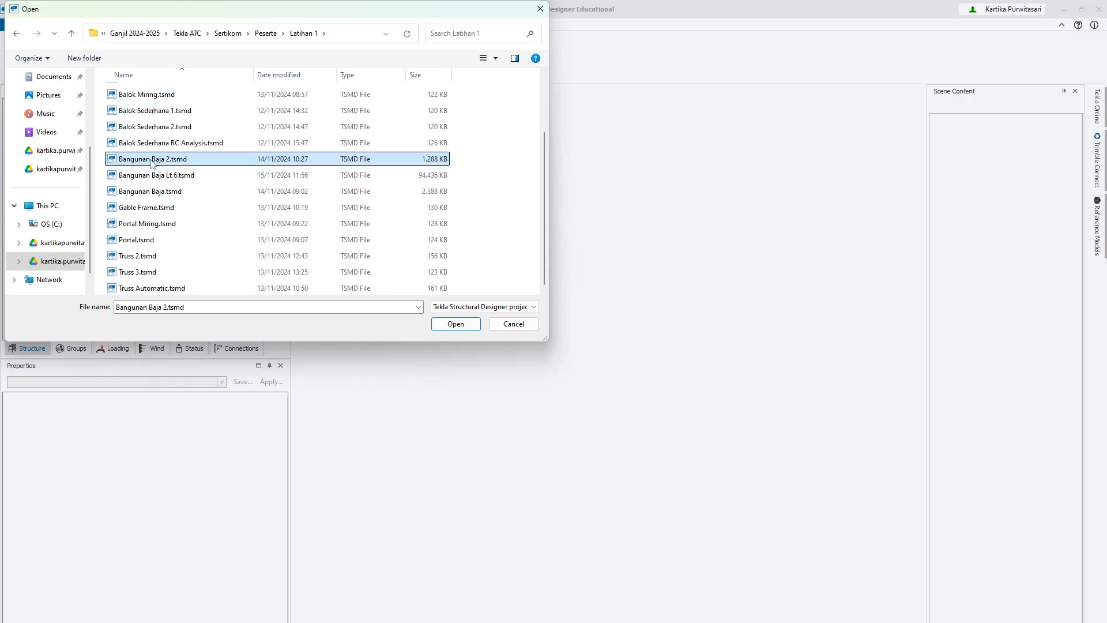
double_click(151, 162)
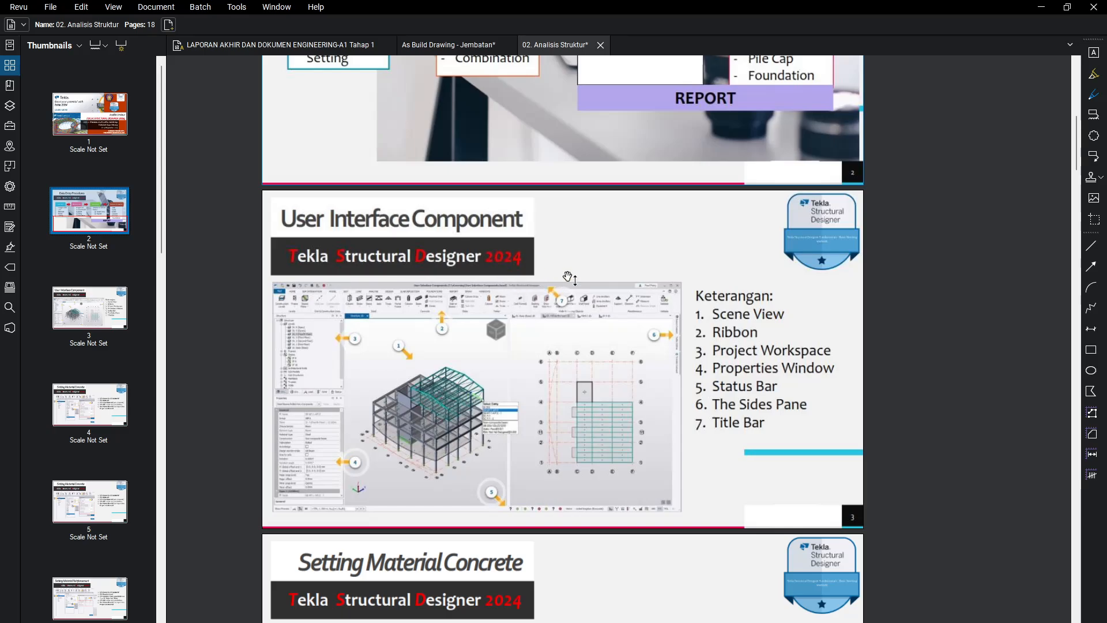
click(1041, 6)
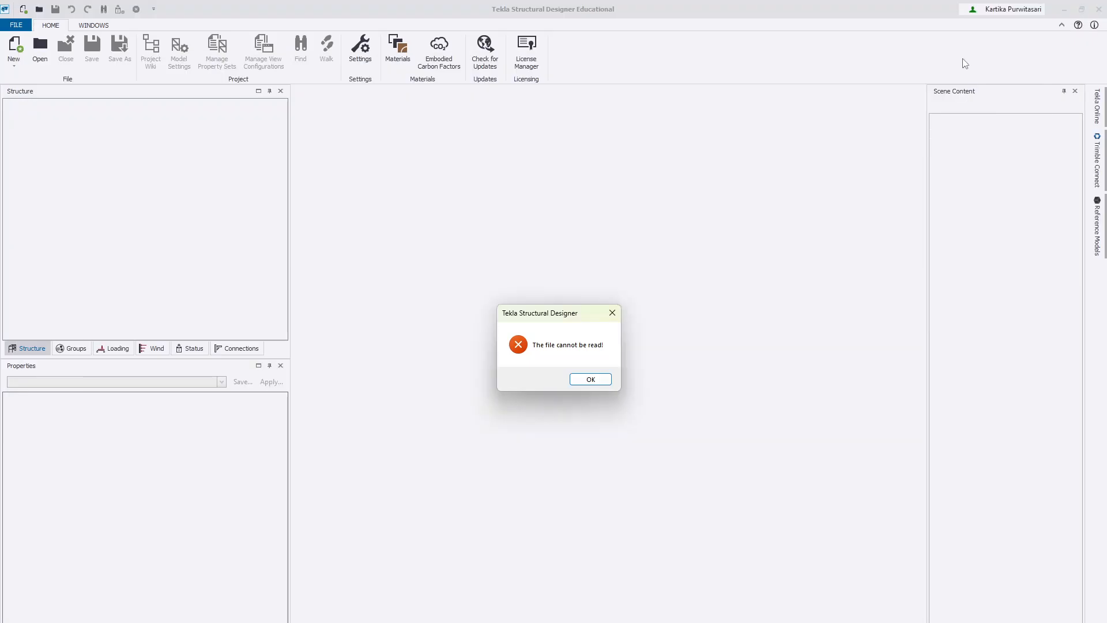
click(589, 378)
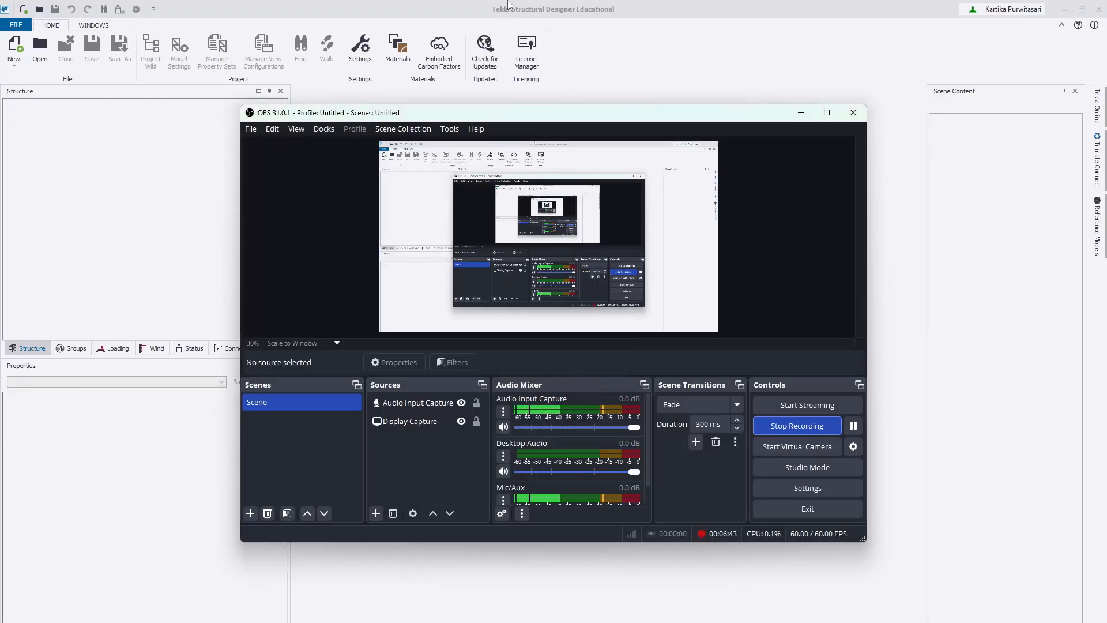
Open the recent document Balok Sederhana 1.tsmd.
click(507, 2)
click(16, 25)
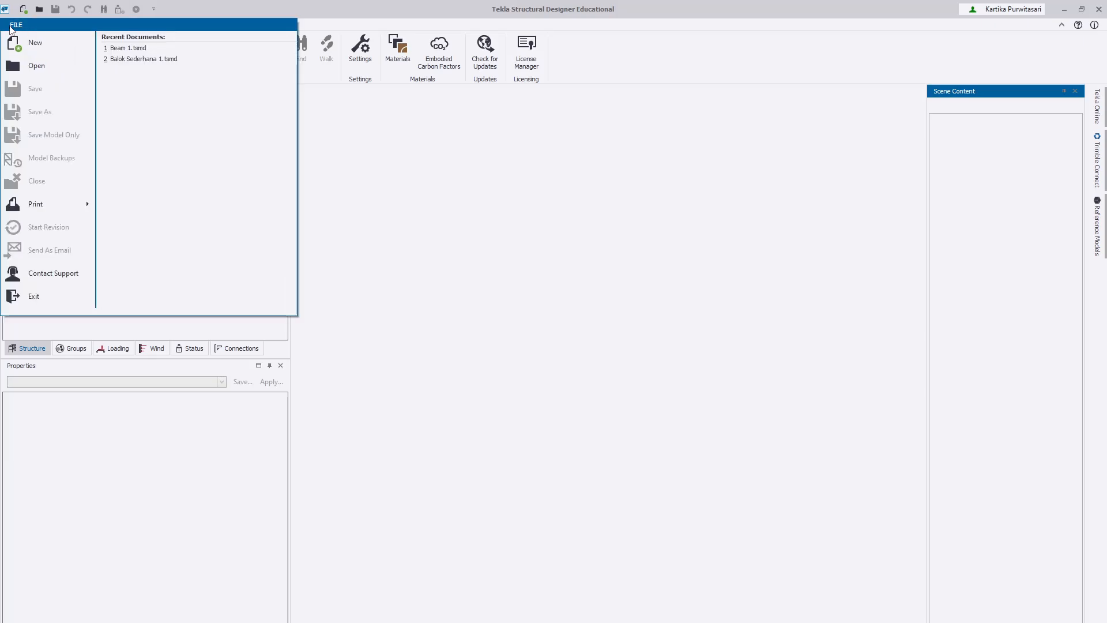
click(142, 59)
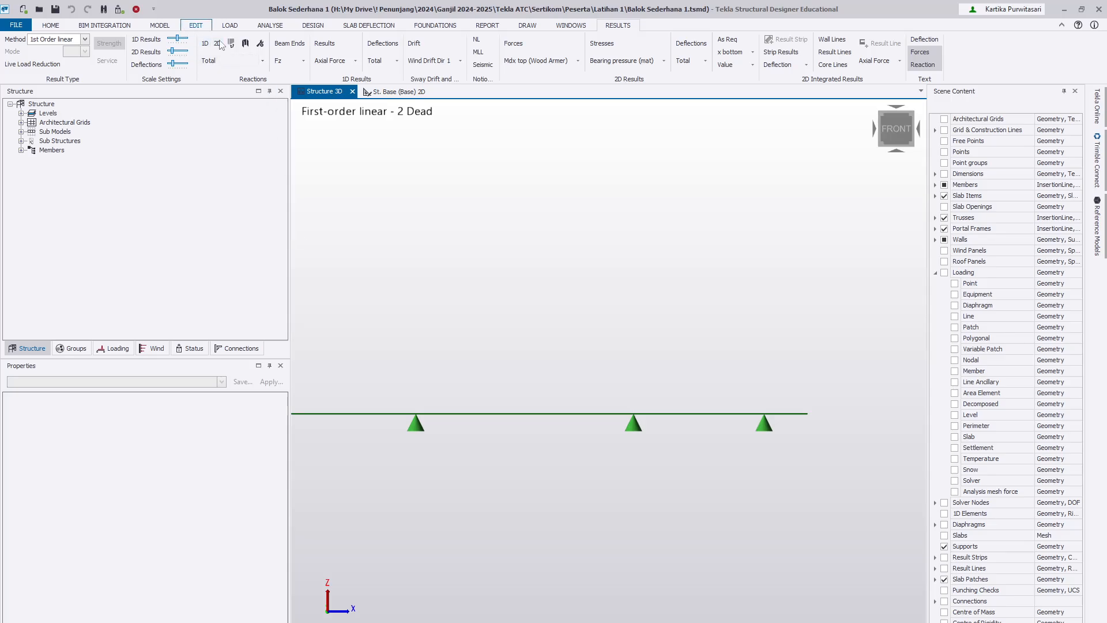
Open the program settings, review the available settings sets and make Indonesia Settings the active set.
click(60, 28)
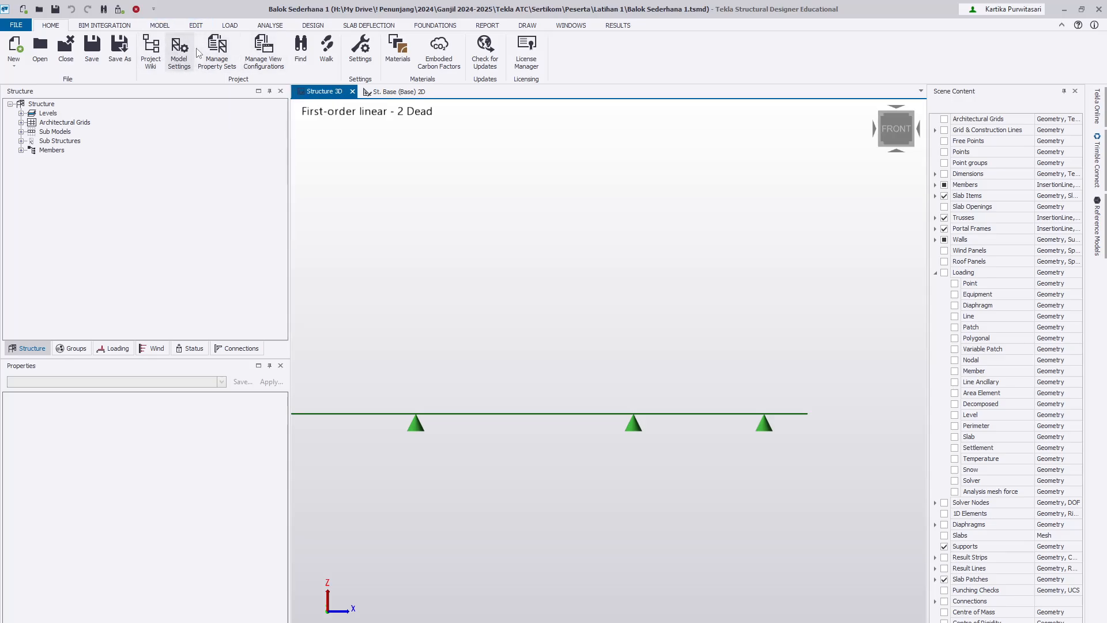
click(361, 52)
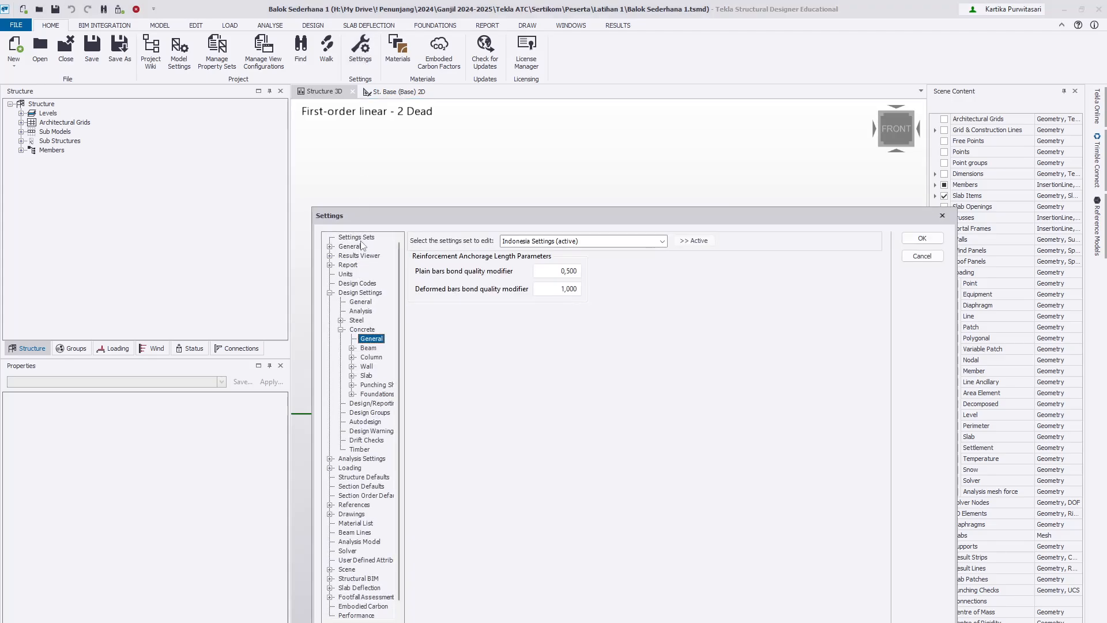
click(358, 237)
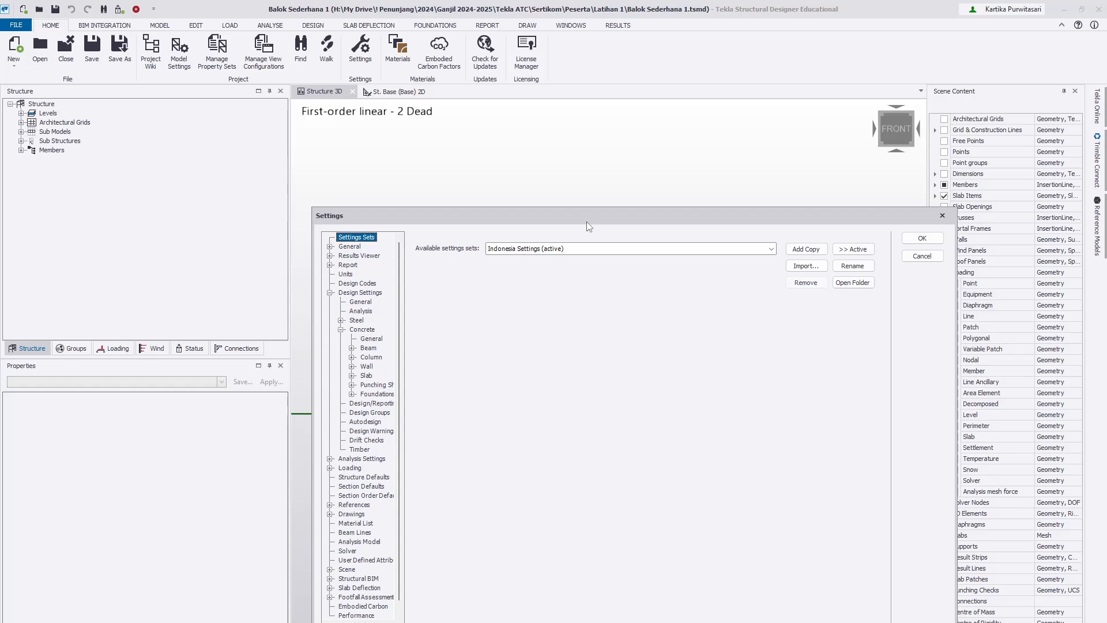
click(605, 249)
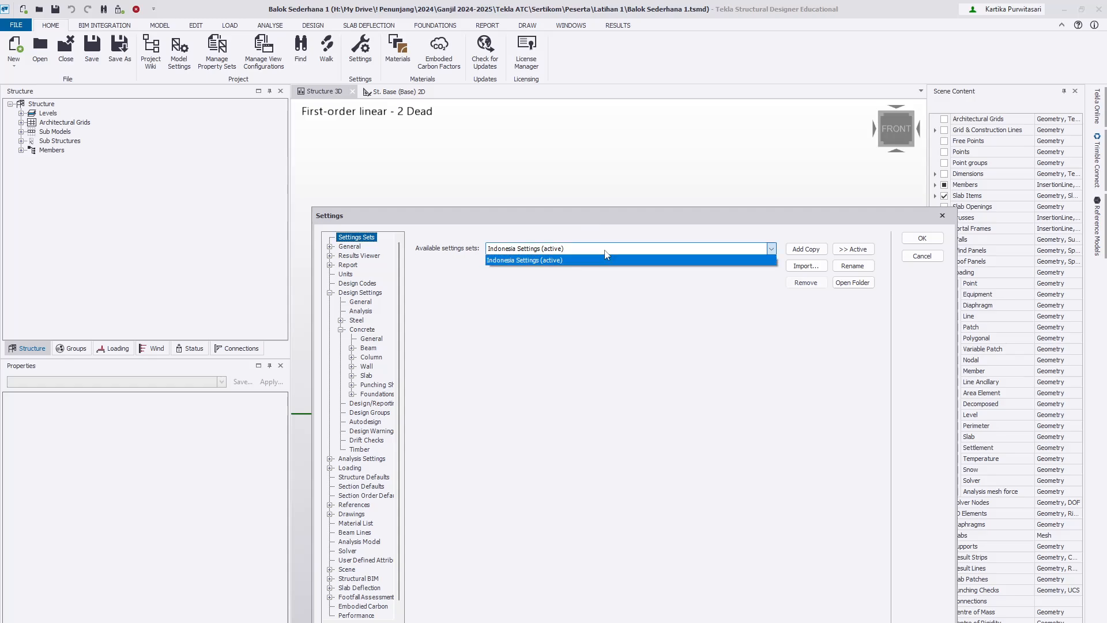
click(605, 251)
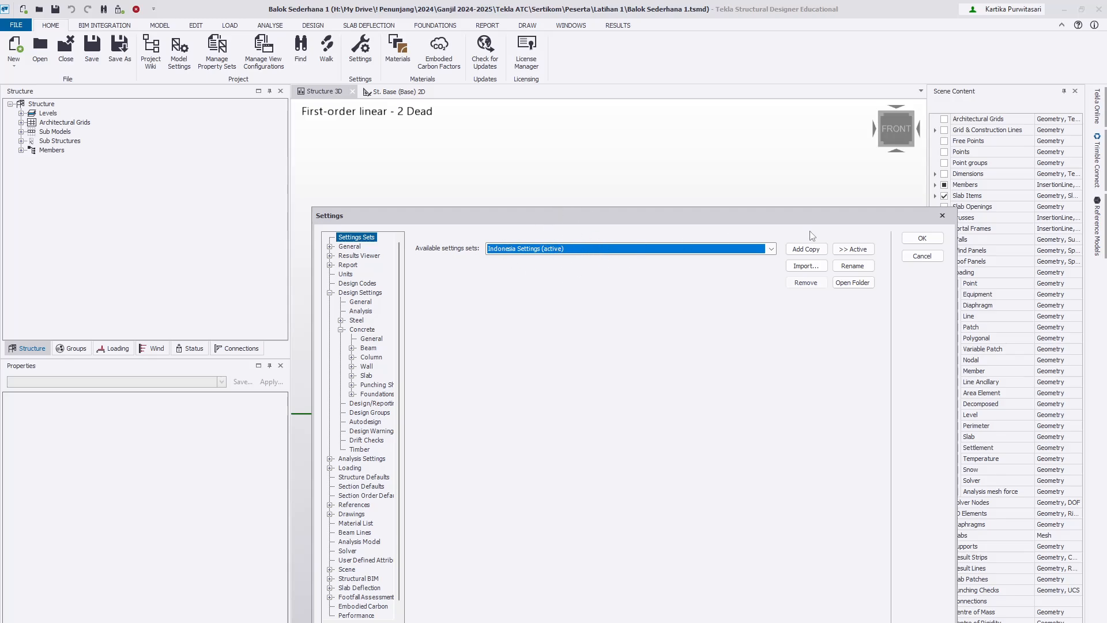
click(770, 249)
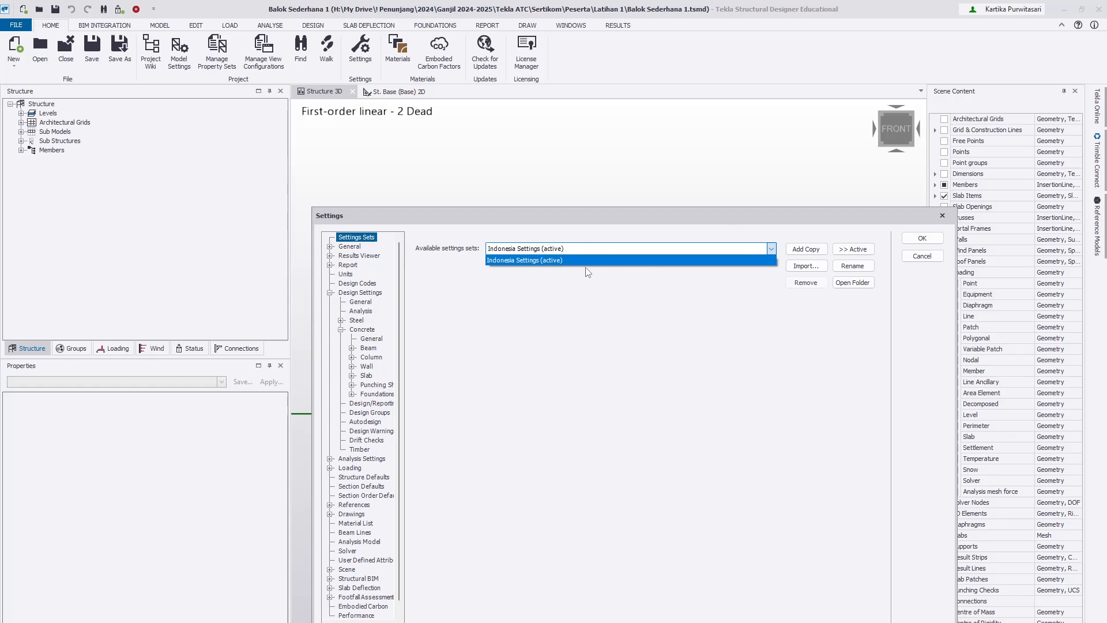
click(601, 231)
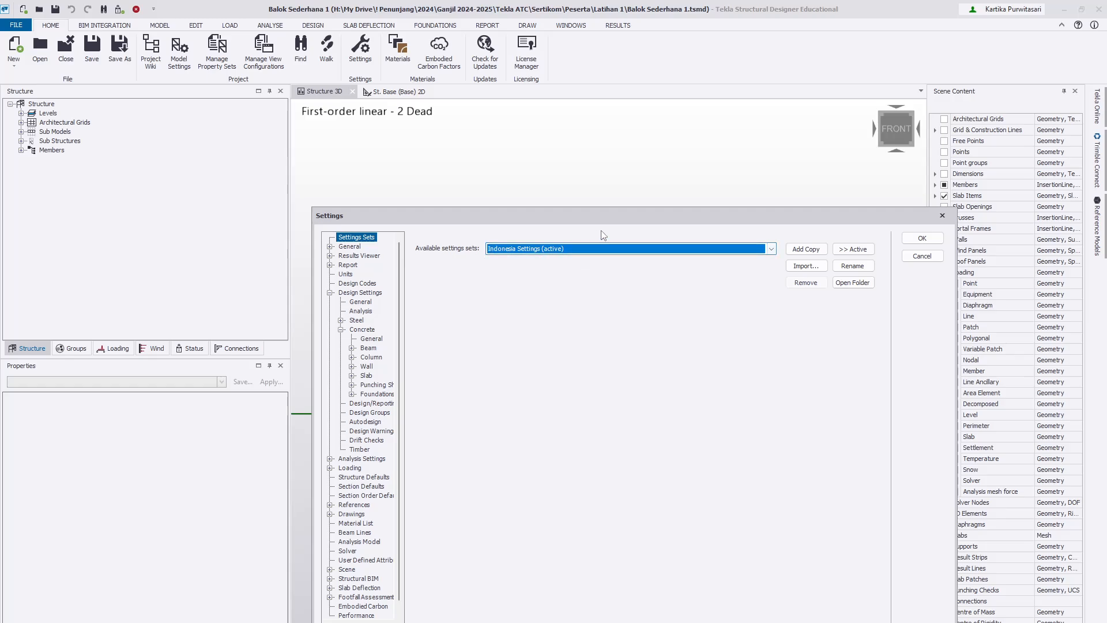
drag(625, 217, 637, 131)
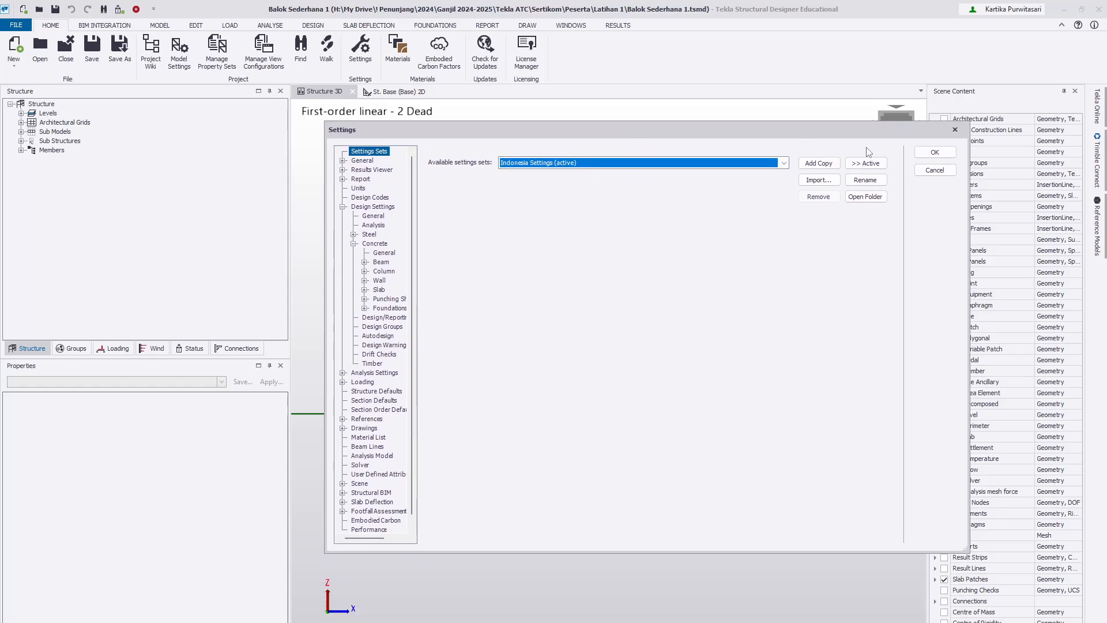
click(866, 163)
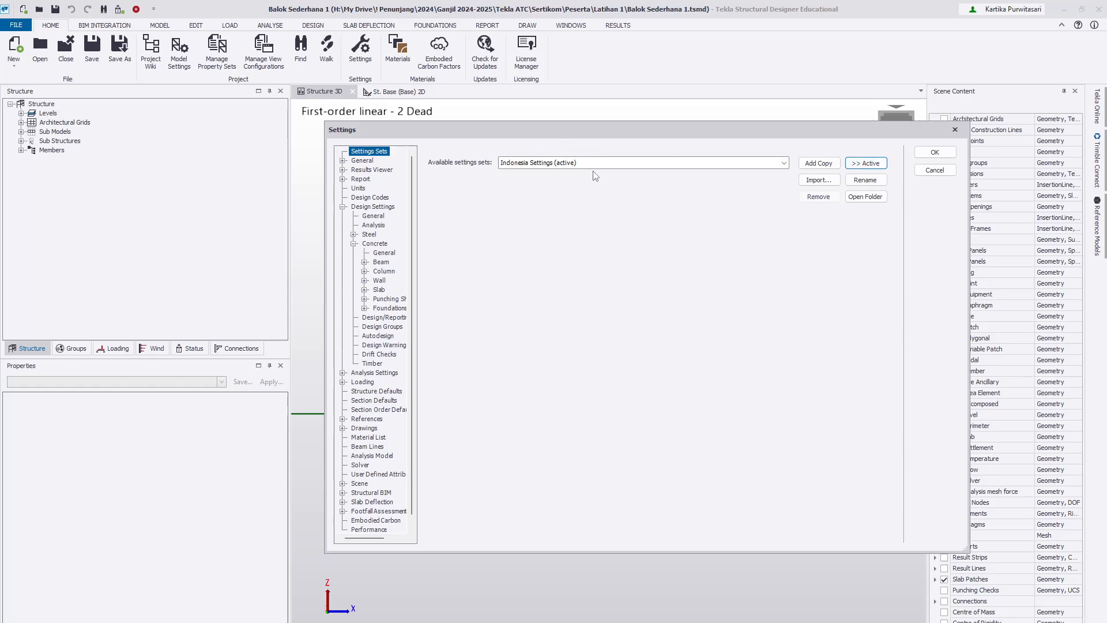
Examine the General settings pages: the preferred language choices, Appearance, Autorecover, Confirmations and Update Service.
click(343, 161)
click(357, 161)
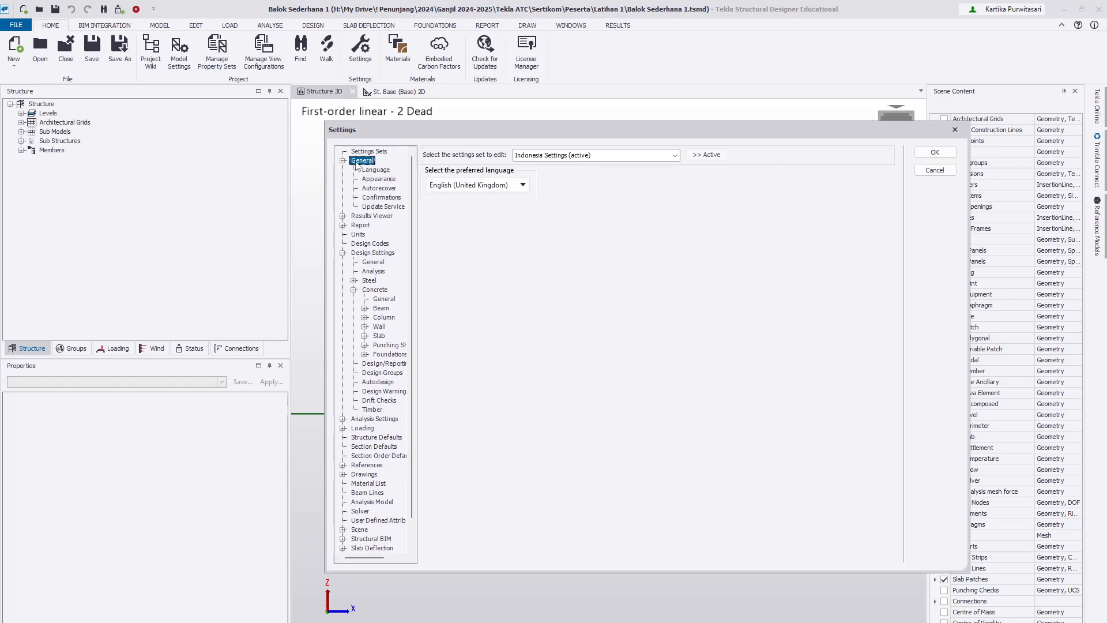
click(377, 170)
click(496, 185)
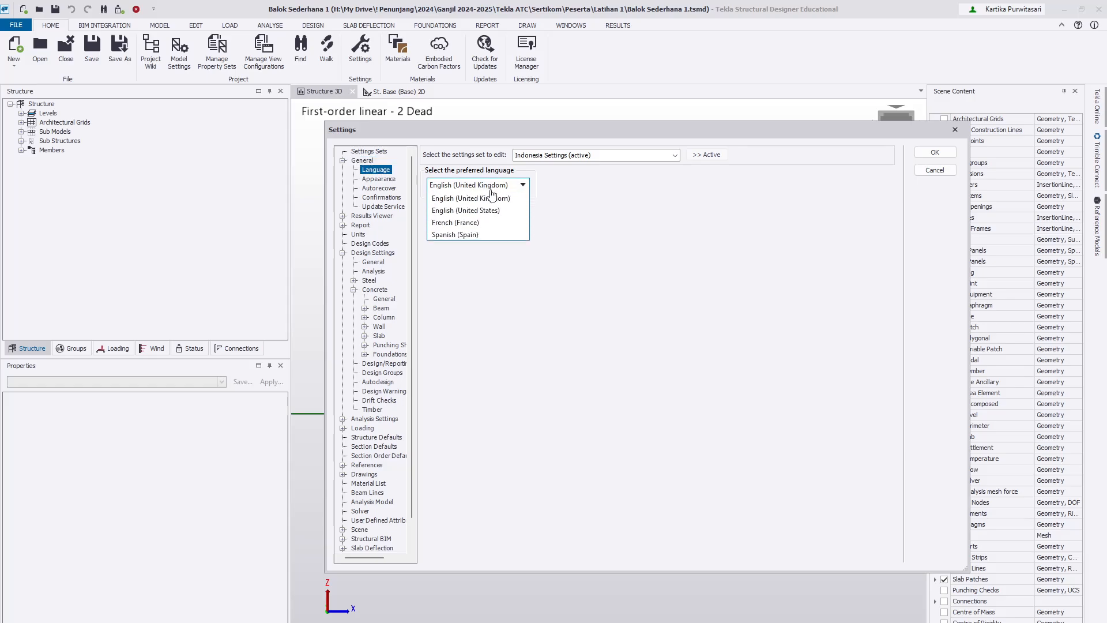
click(581, 242)
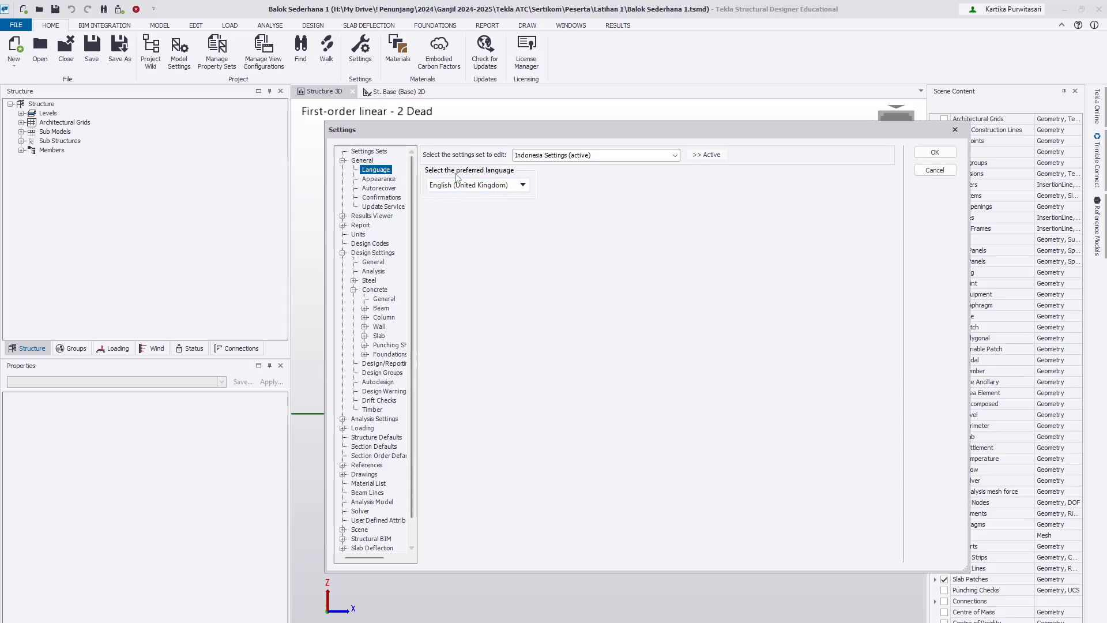
click(367, 179)
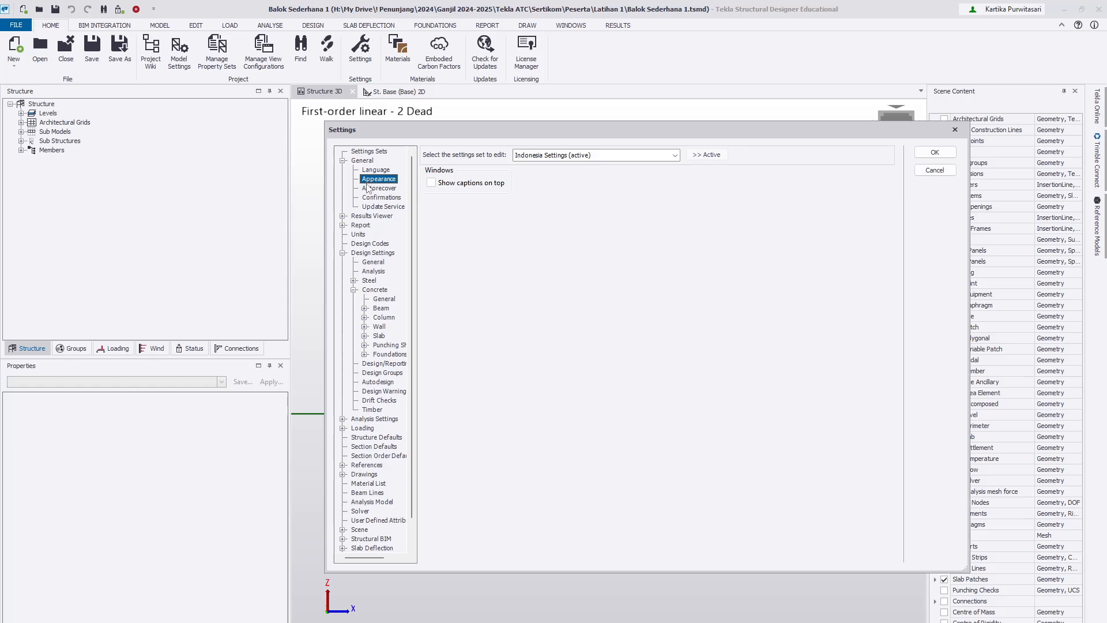
click(367, 188)
click(368, 196)
key(Down)
Examine the Results Viewer settings for the viewer font and the report styles.
key(Down)
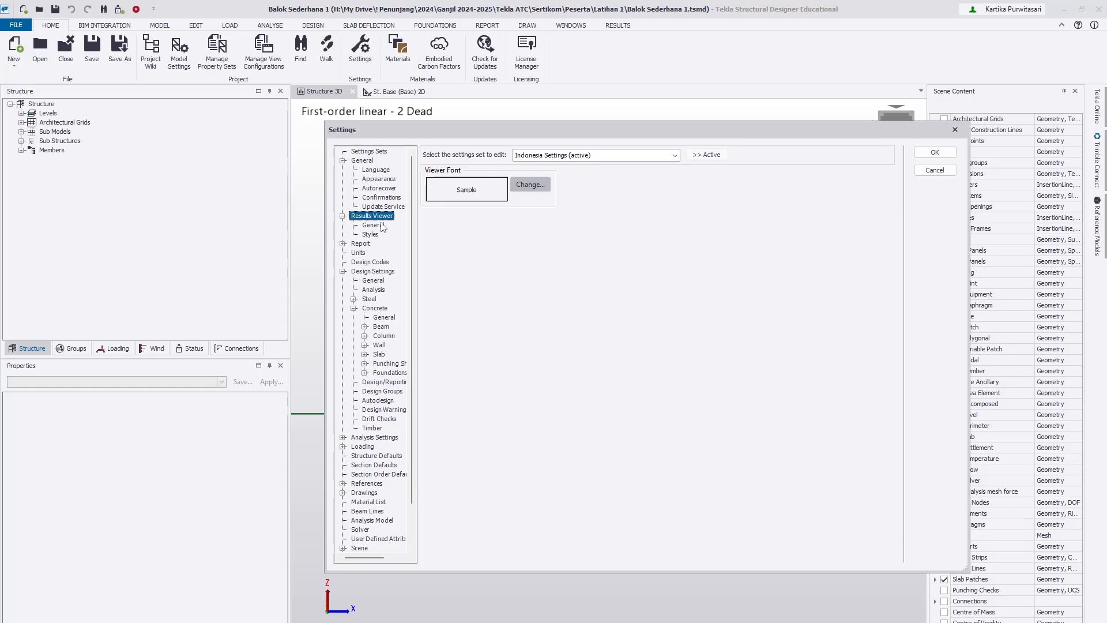
click(381, 225)
click(373, 234)
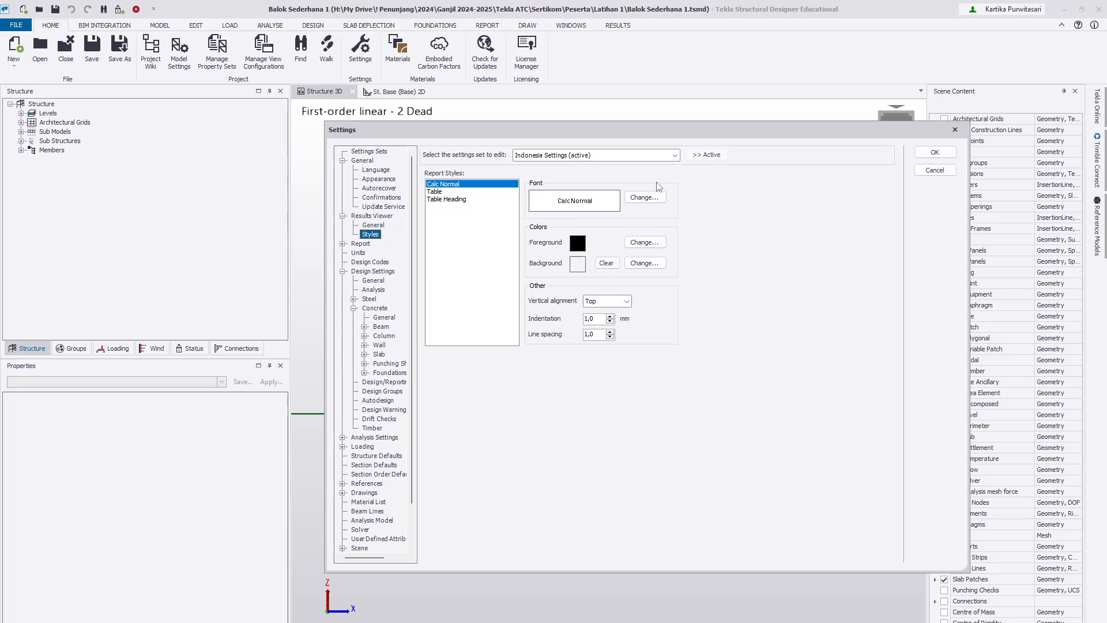
Look through the font choices for the Calc Normal report style of the Results Viewer without changing the font.
click(653, 199)
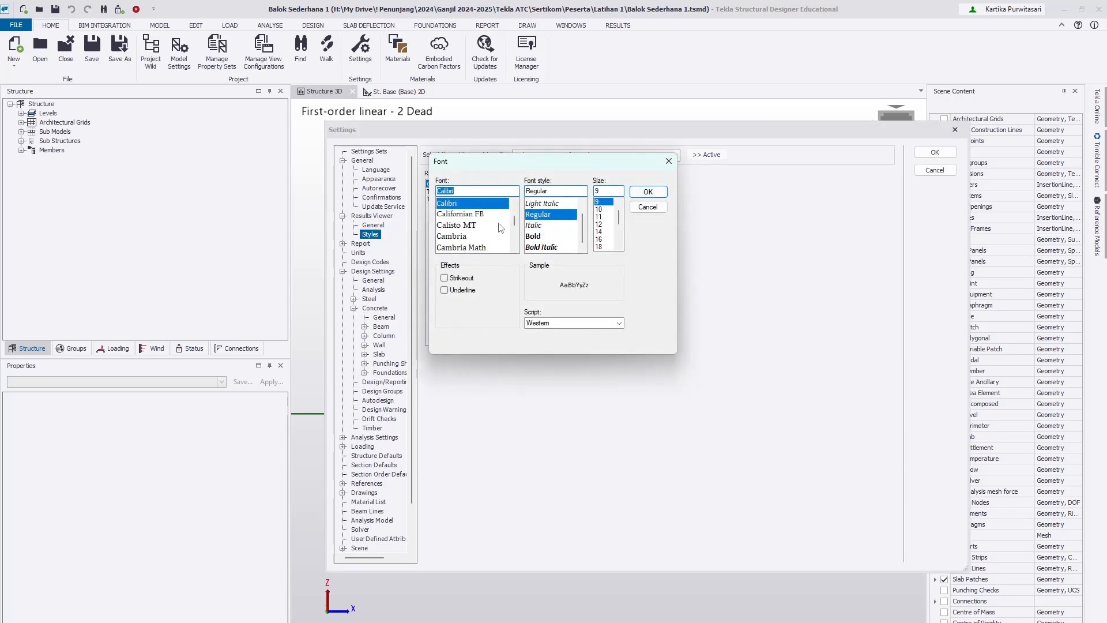
scroll(497, 228, down, 6)
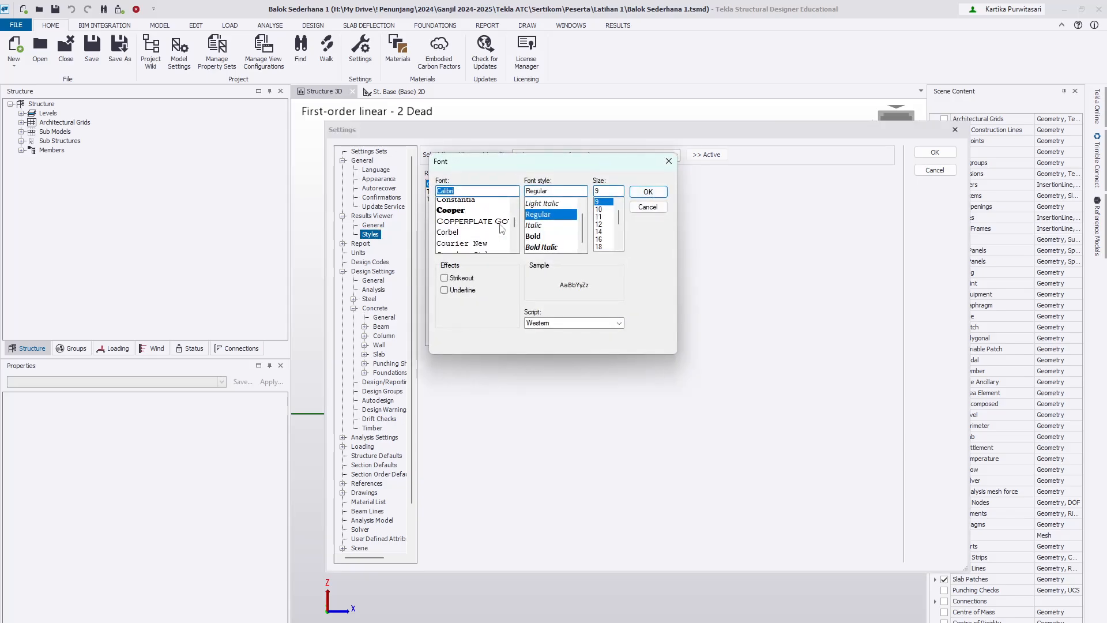
click(669, 162)
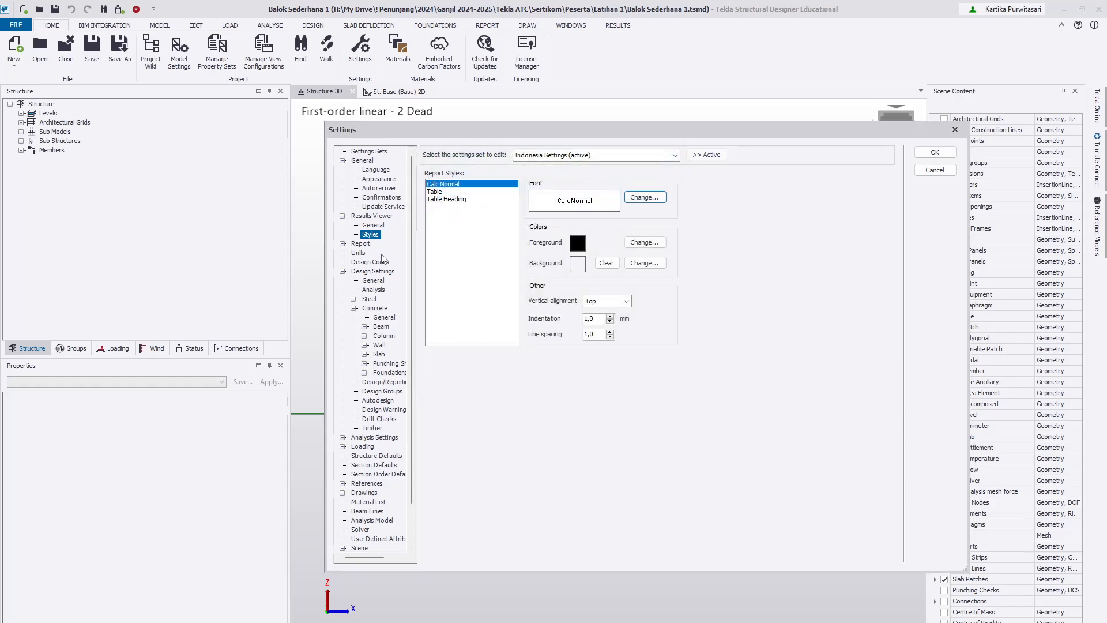
Examine the Report settings: the Table Heading style and the page, table, document, picture font and export options.
click(342, 243)
click(367, 244)
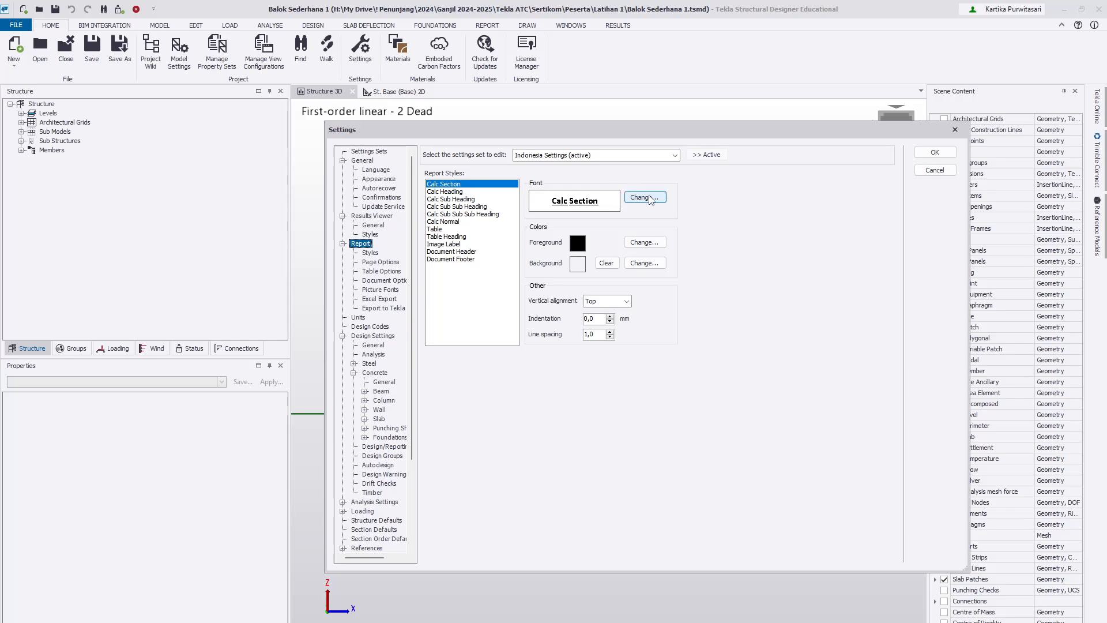
click(460, 237)
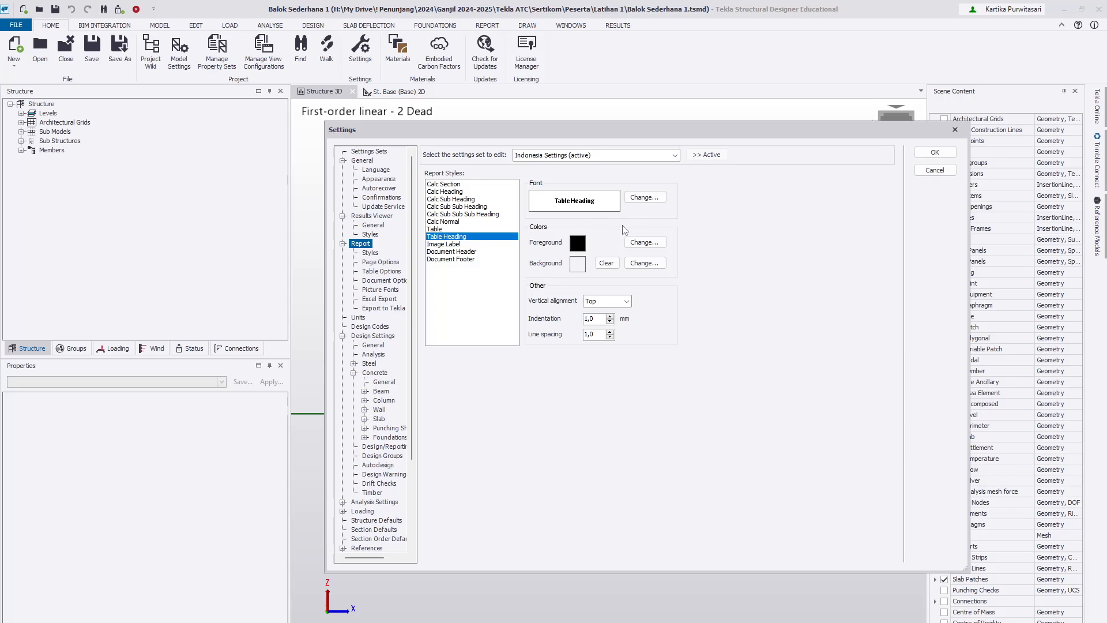
key(Down)
key(Down)
key(Down)
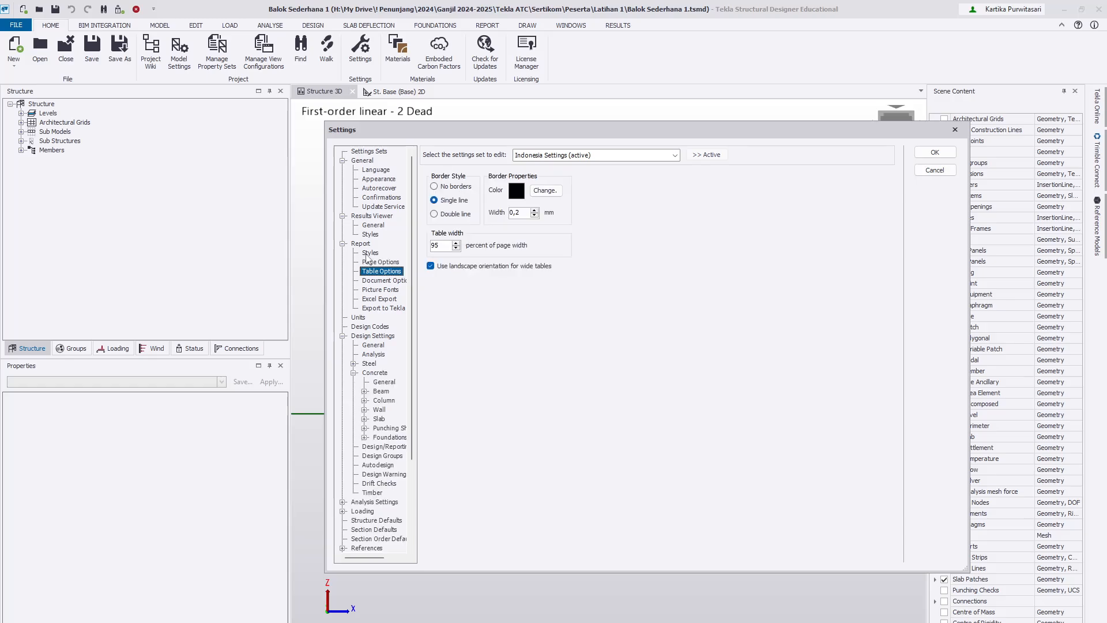
key(Down)
key(Down)
key(Down)
key(Down)
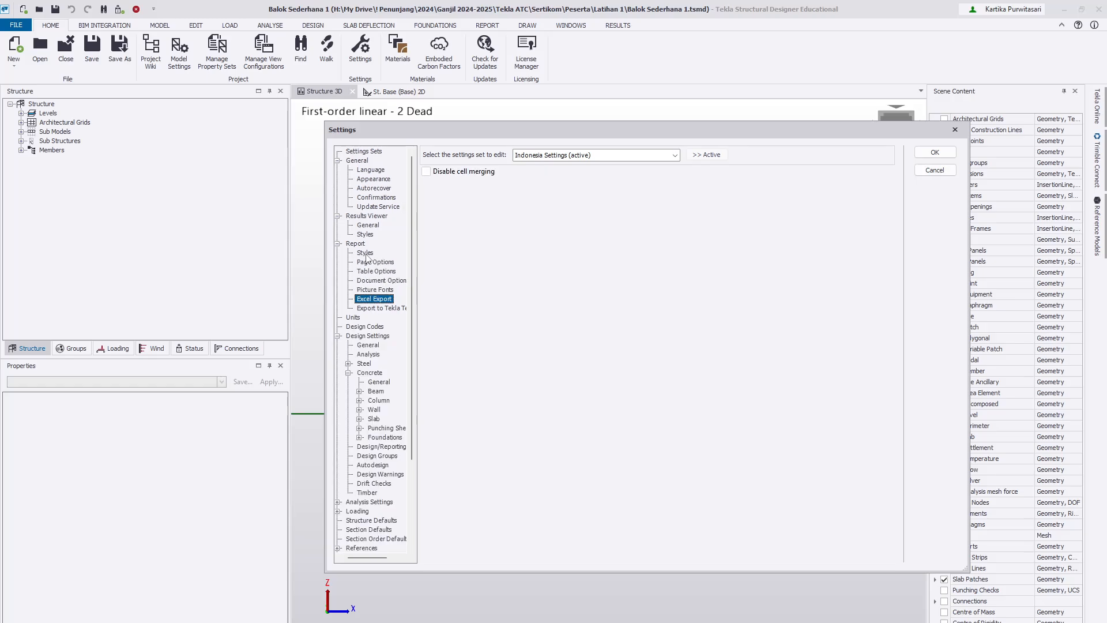
key(Down)
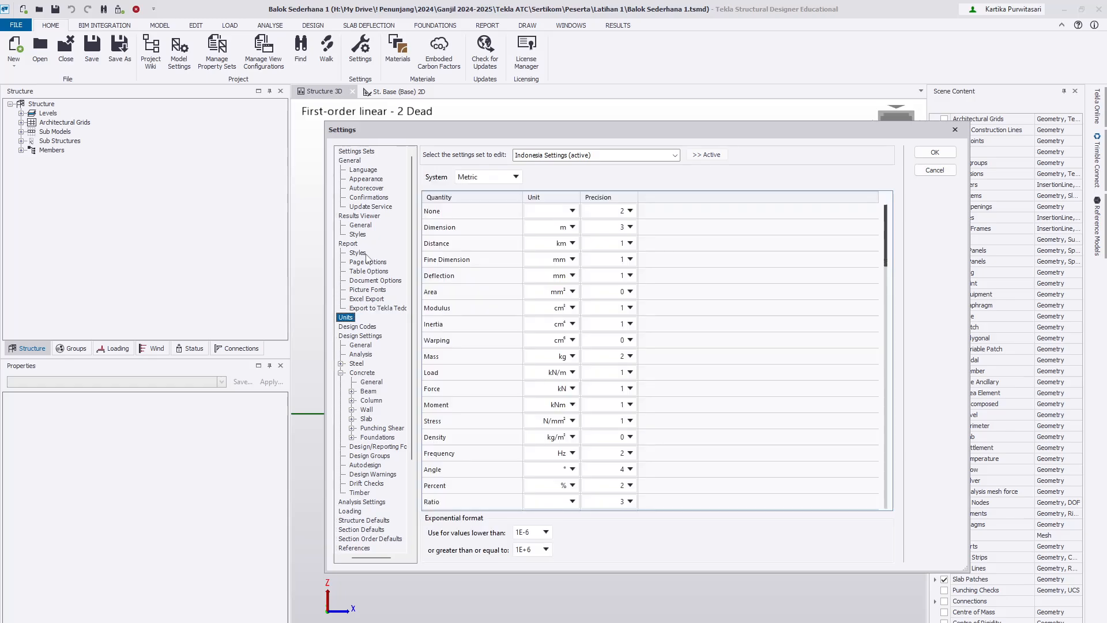
Try the US Customary unit system in the Units settings and switch back to Metric.
click(363, 317)
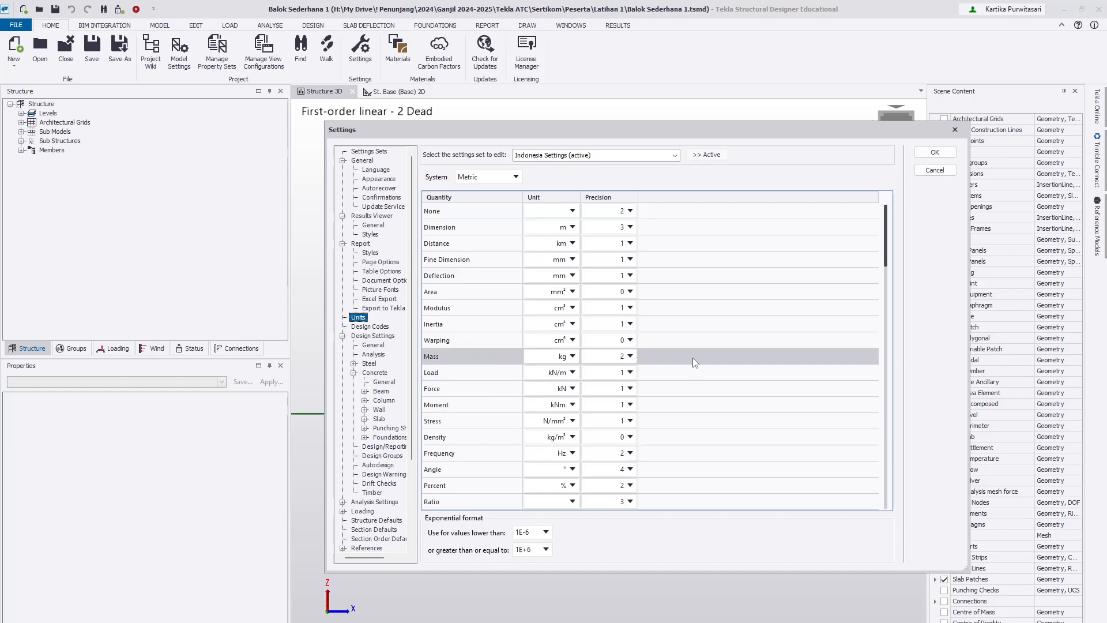
click(515, 179)
click(510, 203)
click(509, 178)
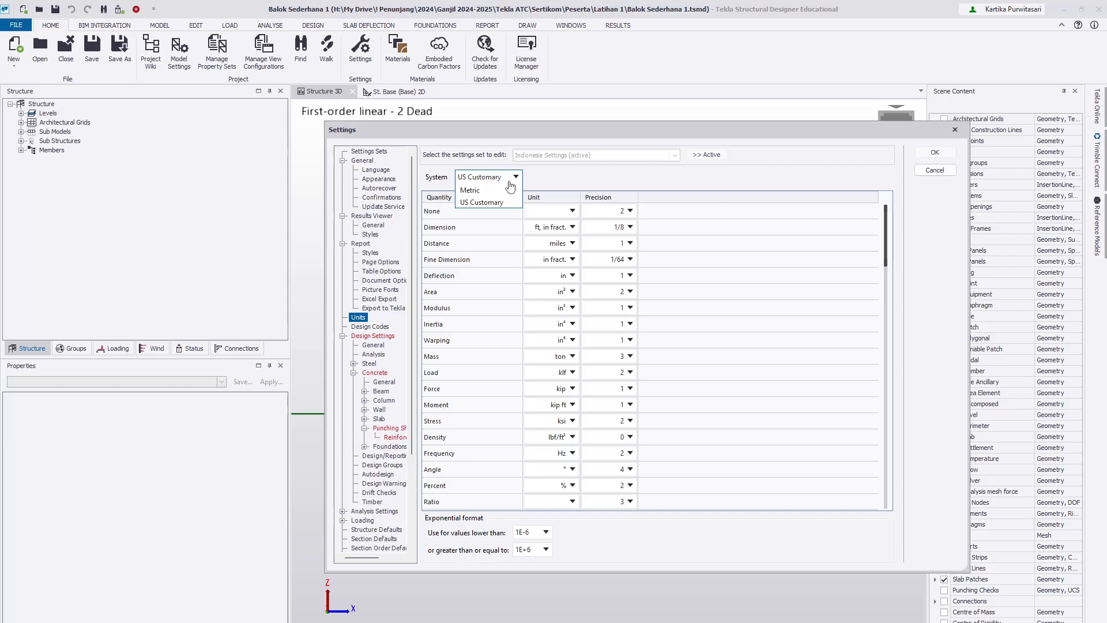
click(511, 189)
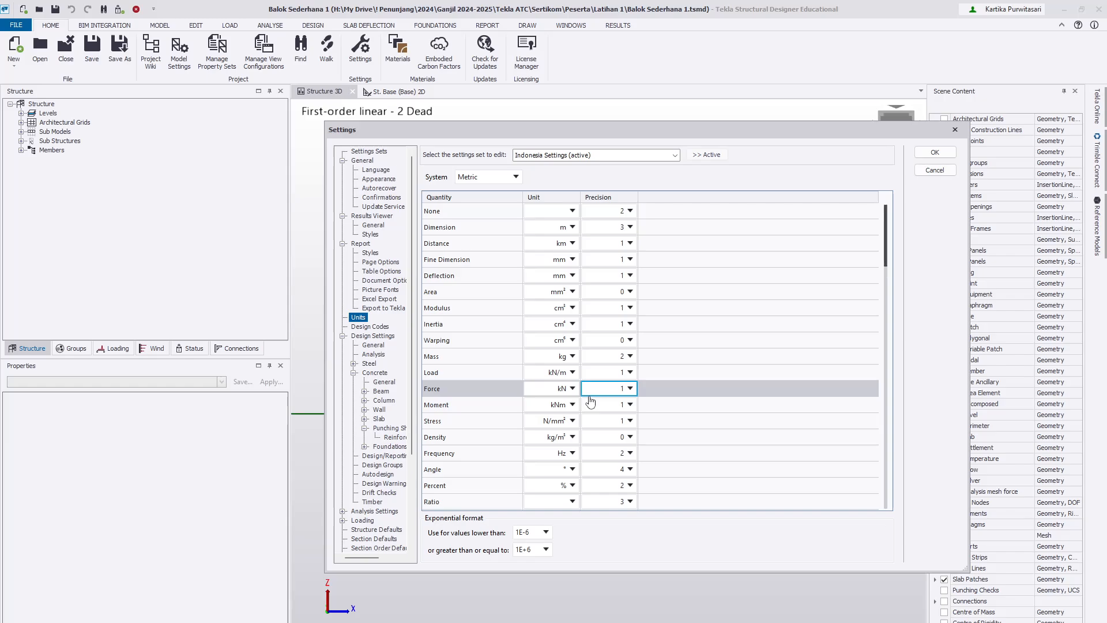
Examine the available units for Load, keeping kN/m, and review the remaining quantities in the units table.
click(562, 372)
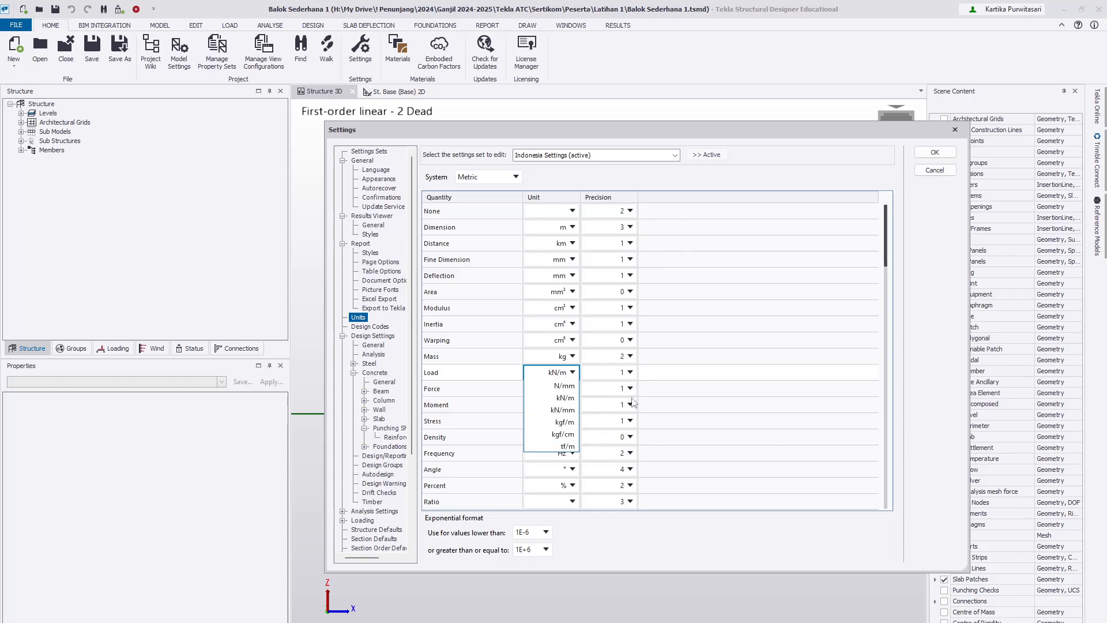
click(927, 406)
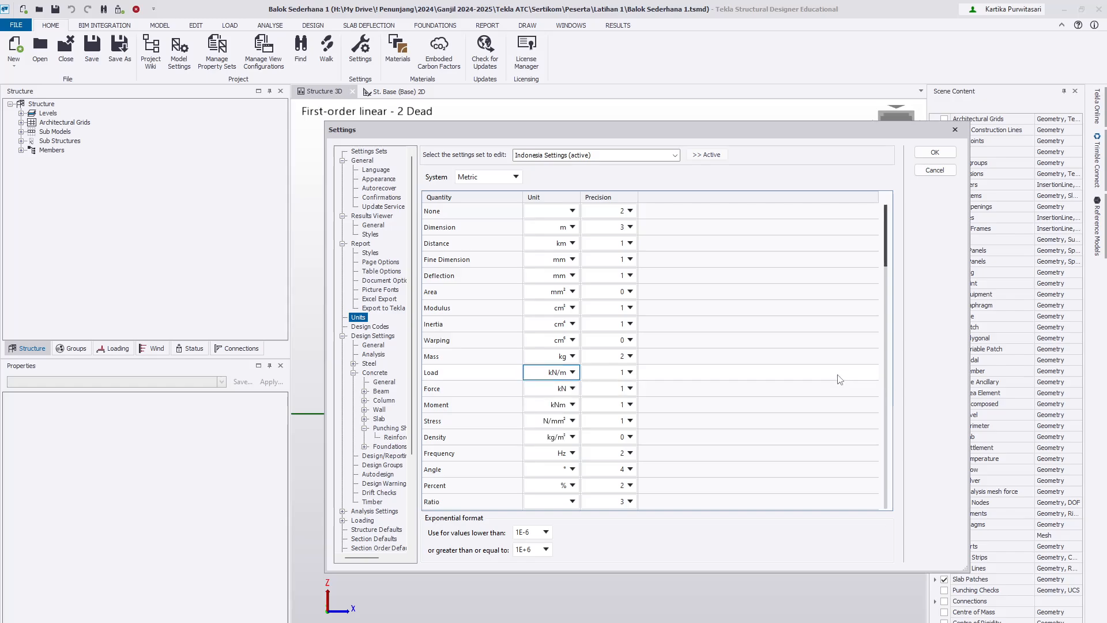
scroll(530, 379, down, 1)
click(530, 379)
click(556, 398)
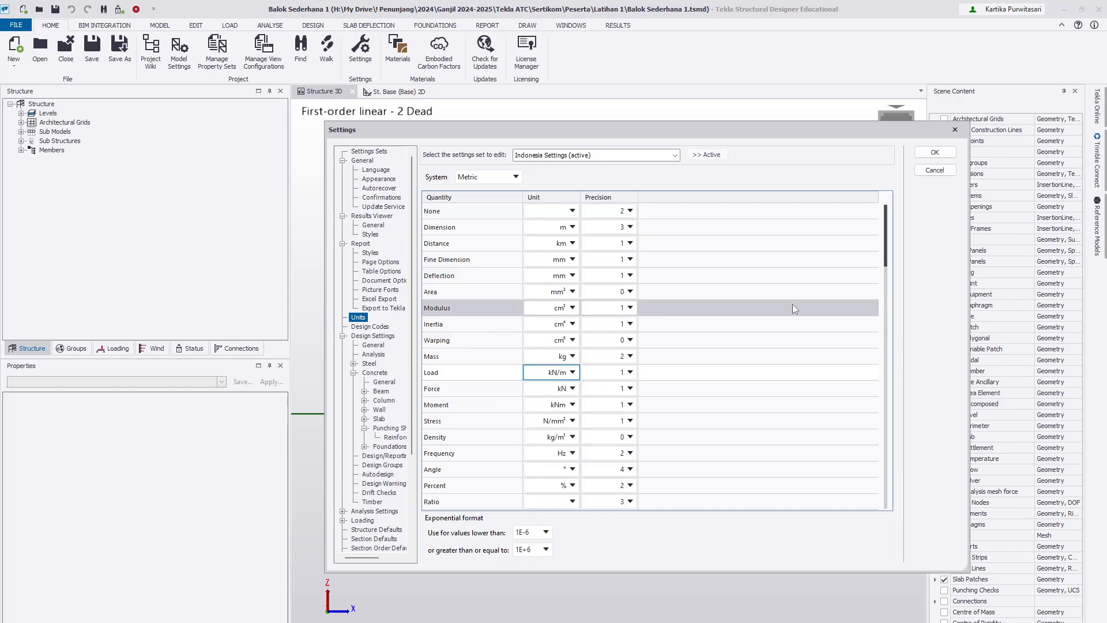
scroll(890, 296, down, 2)
drag(891, 296, 918, 503)
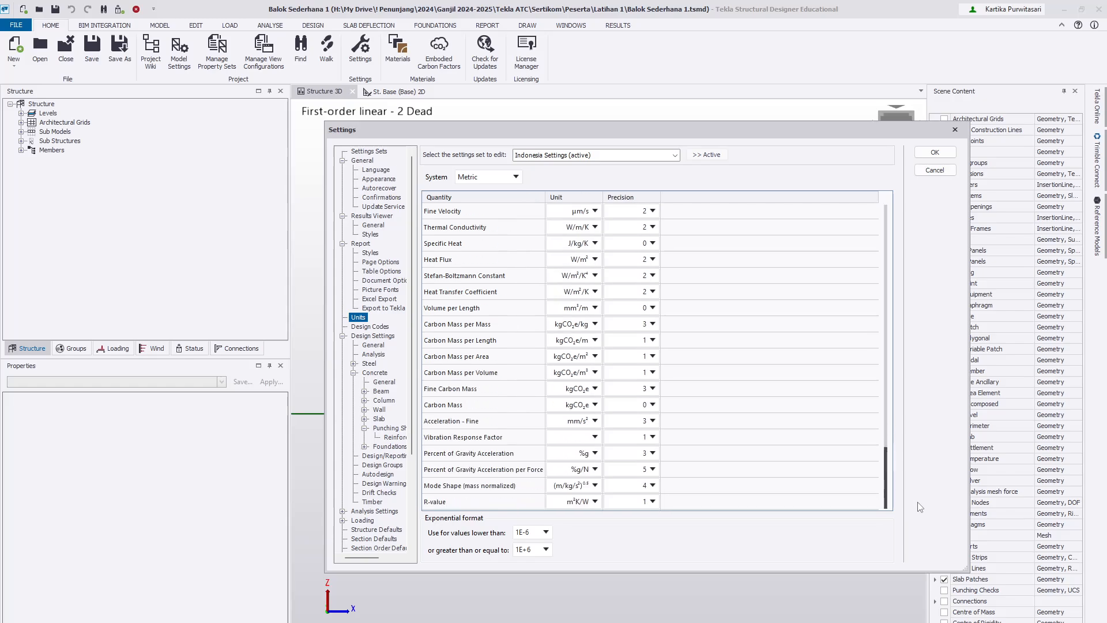
Review the regional design codes, keeping United States (ACI/AISC), and set the year of all five ASCE7 action codes to 2016.
click(370, 327)
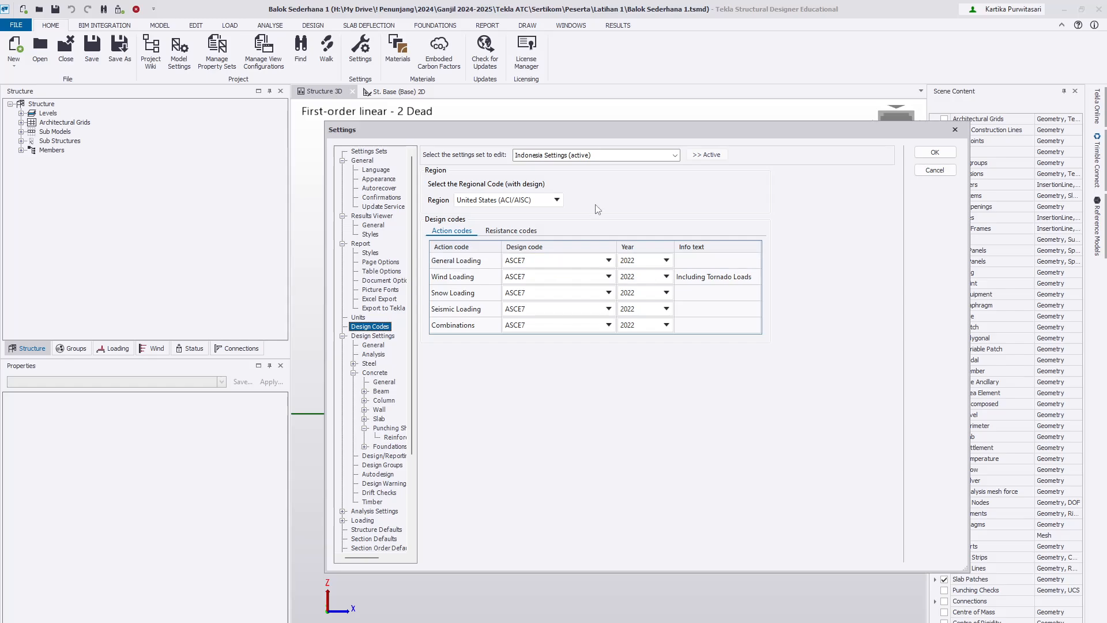
click(548, 207)
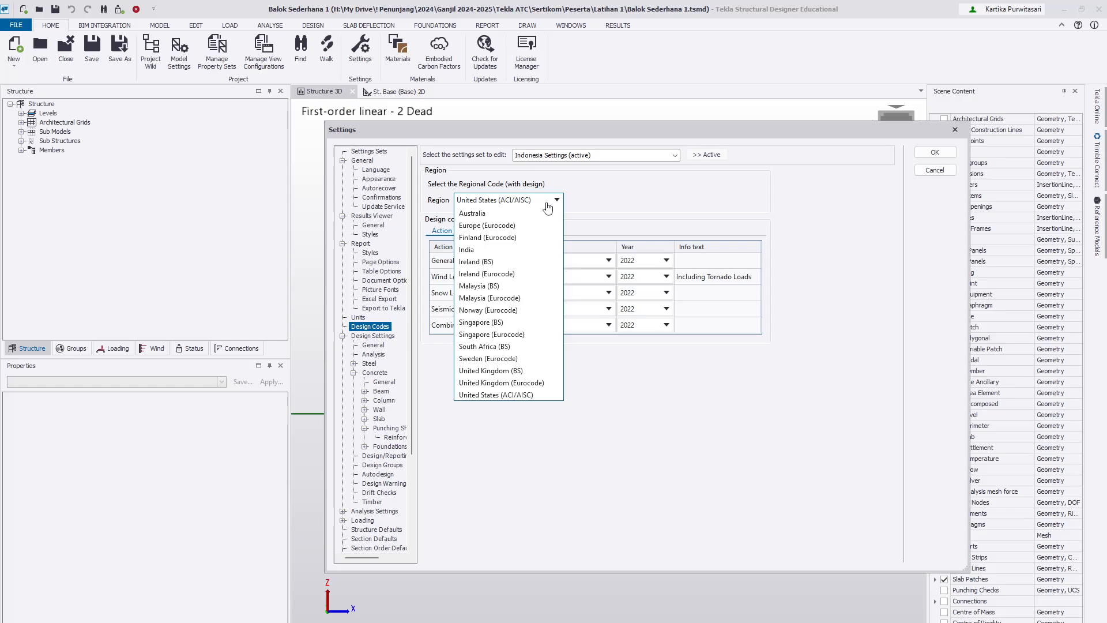
click(613, 199)
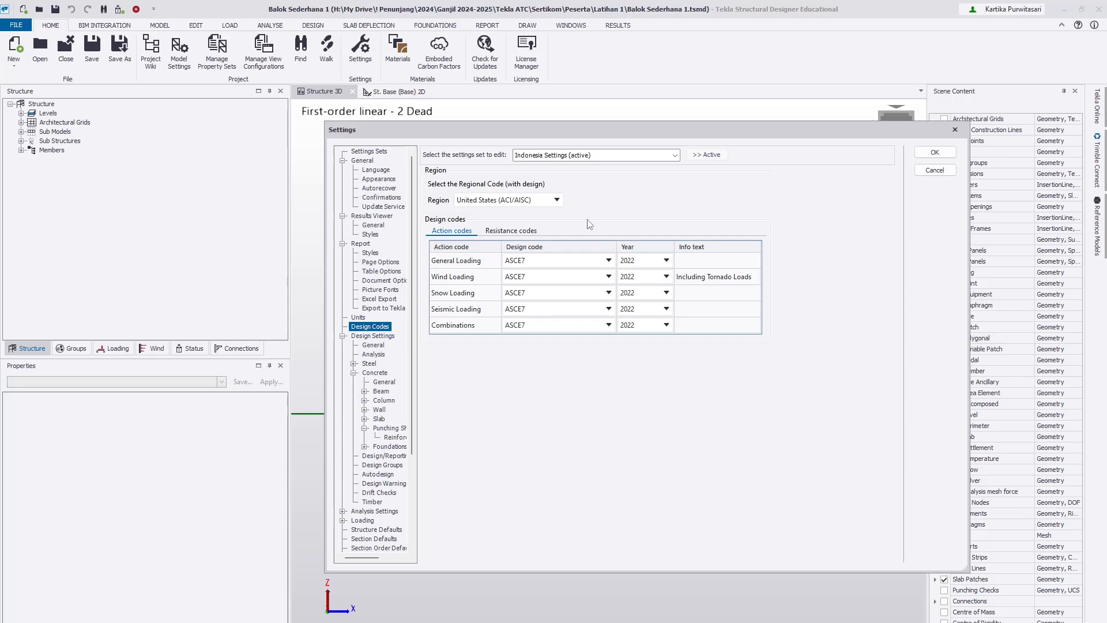
click(665, 261)
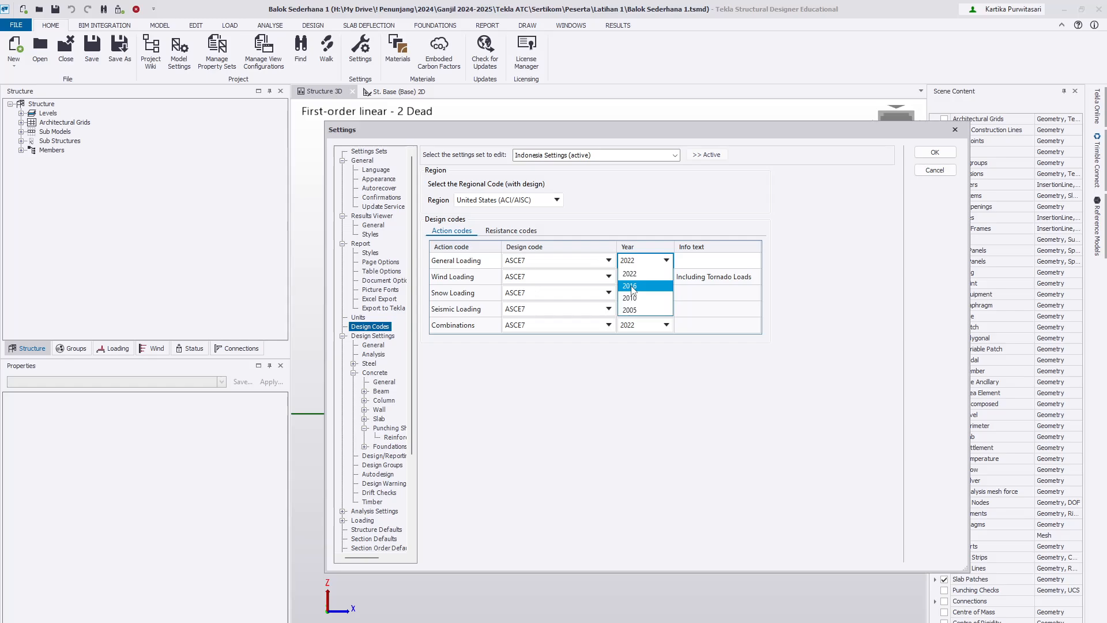
click(632, 286)
click(666, 277)
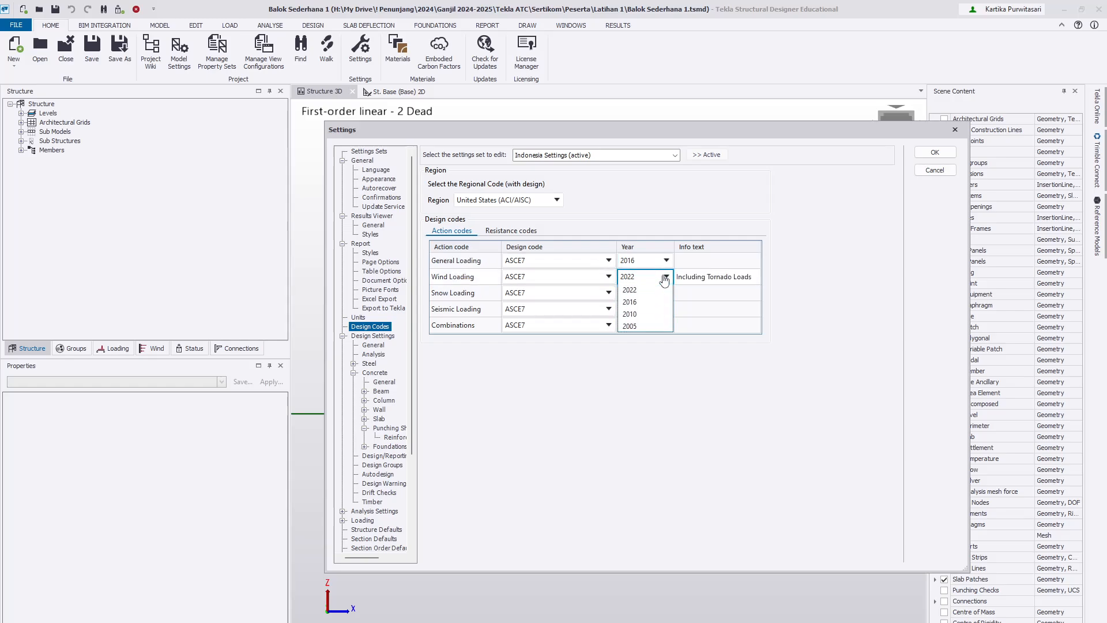
click(652, 308)
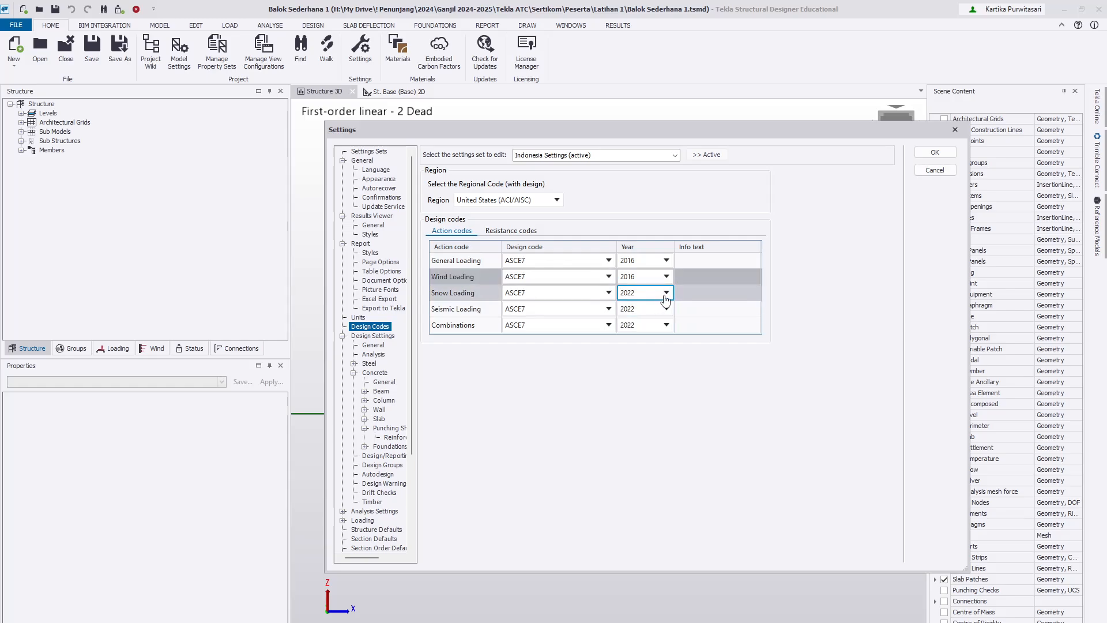
click(664, 293)
click(659, 319)
click(664, 309)
click(659, 336)
click(663, 325)
click(659, 351)
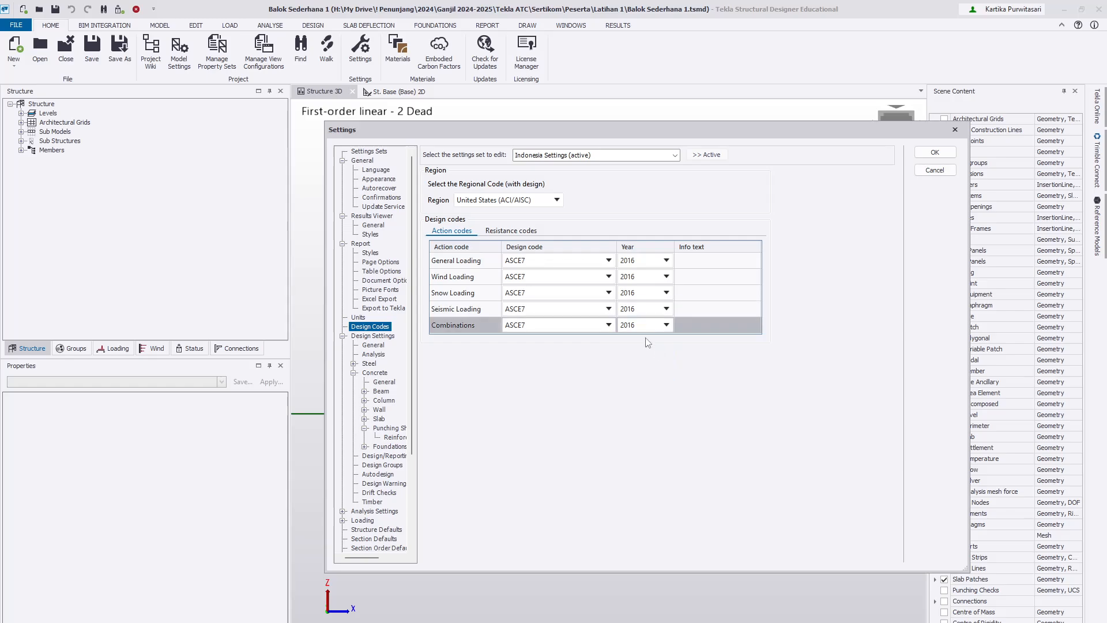
In the resistance codes, set the steel design code to AISC 360/341 LRFD with the year 2016.
click(518, 231)
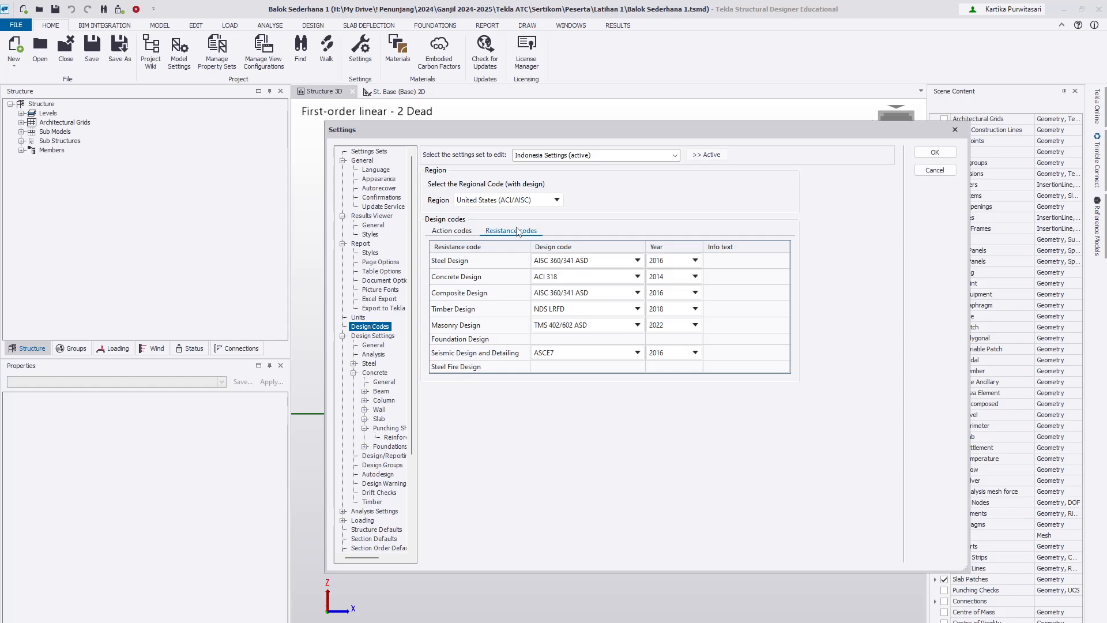
click(452, 230)
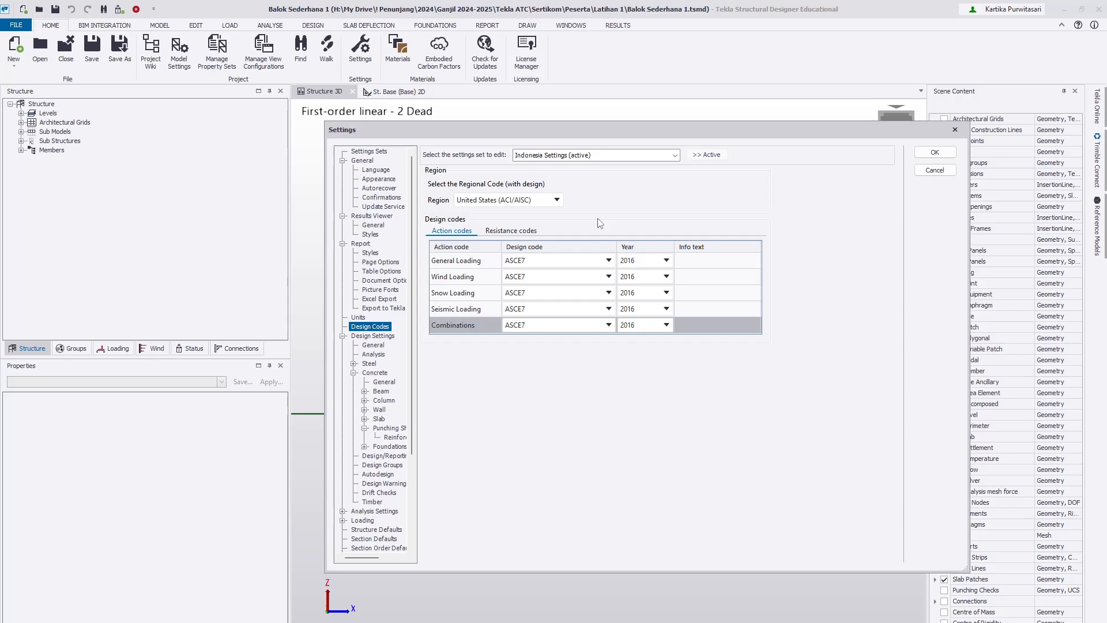
click(518, 231)
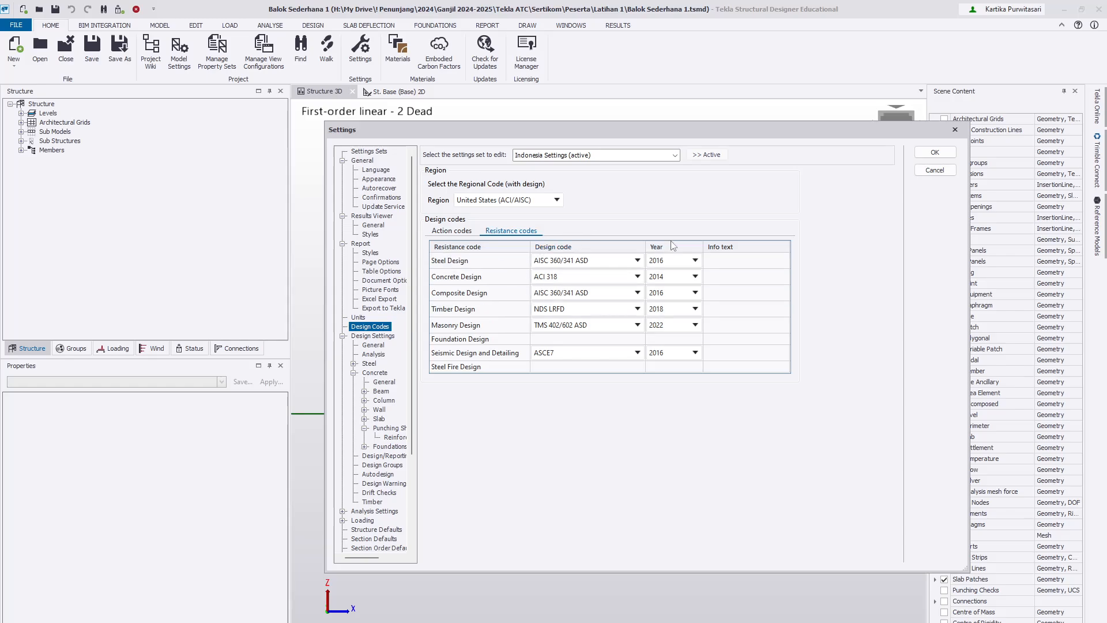
click(693, 267)
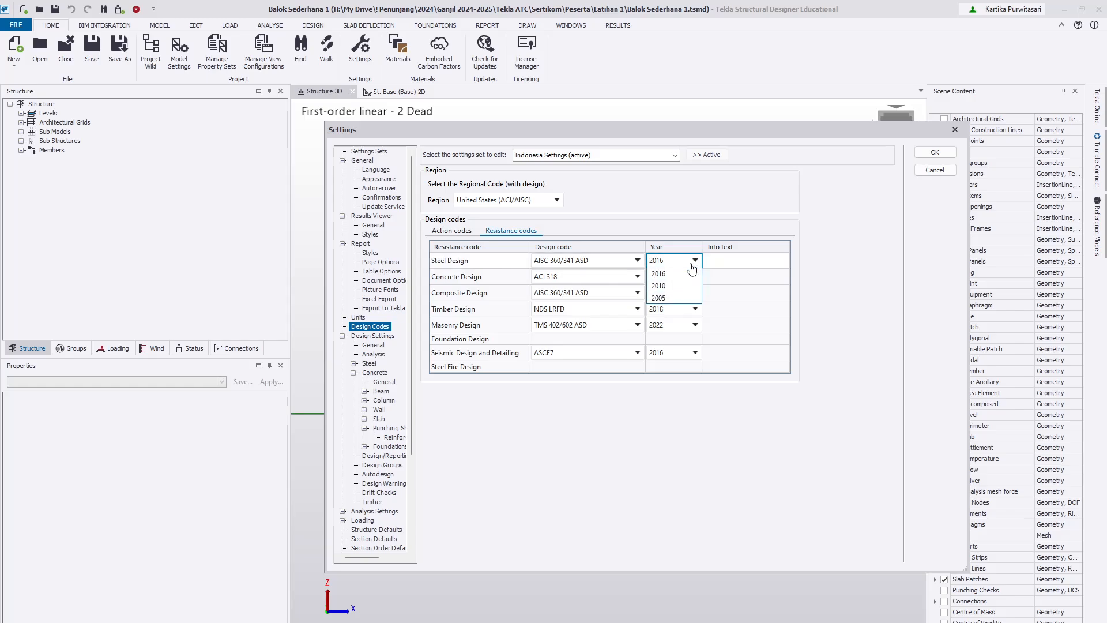
click(688, 272)
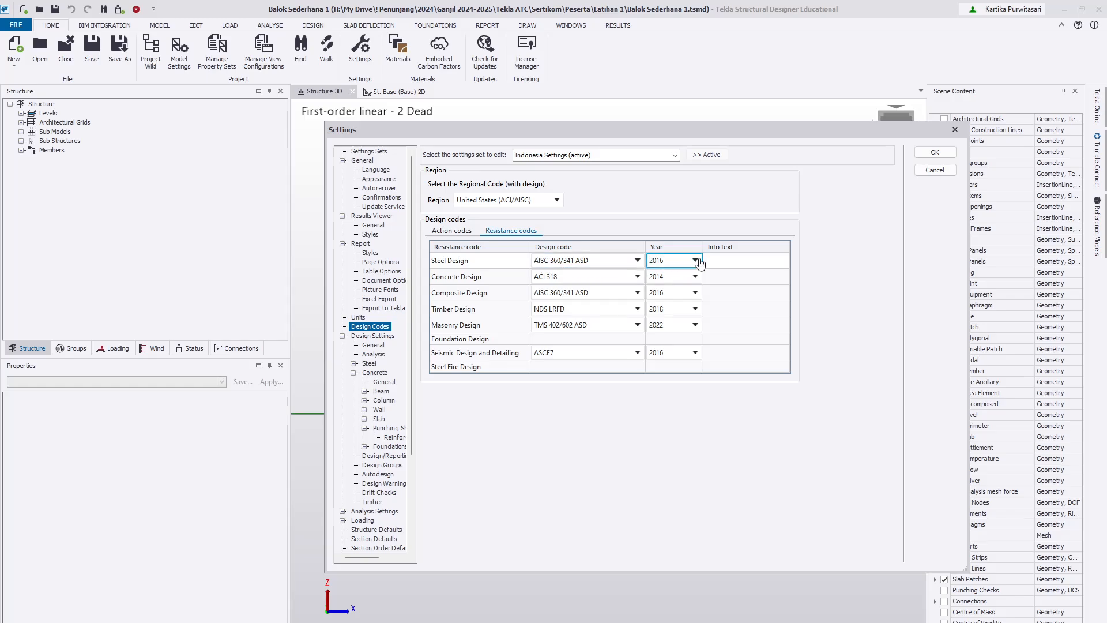
click(621, 261)
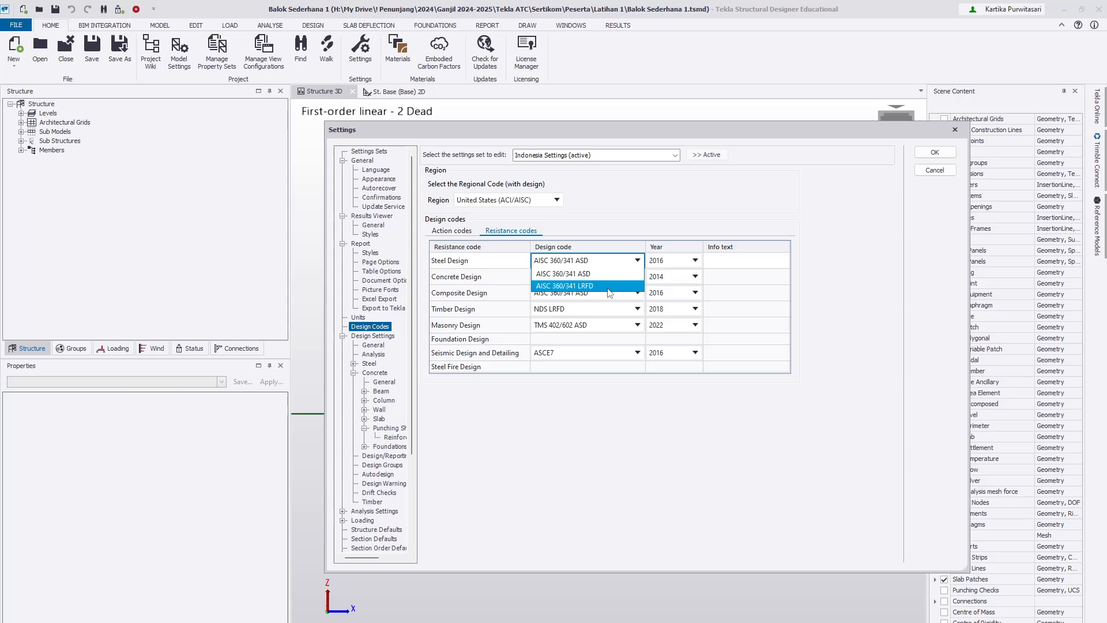
click(608, 287)
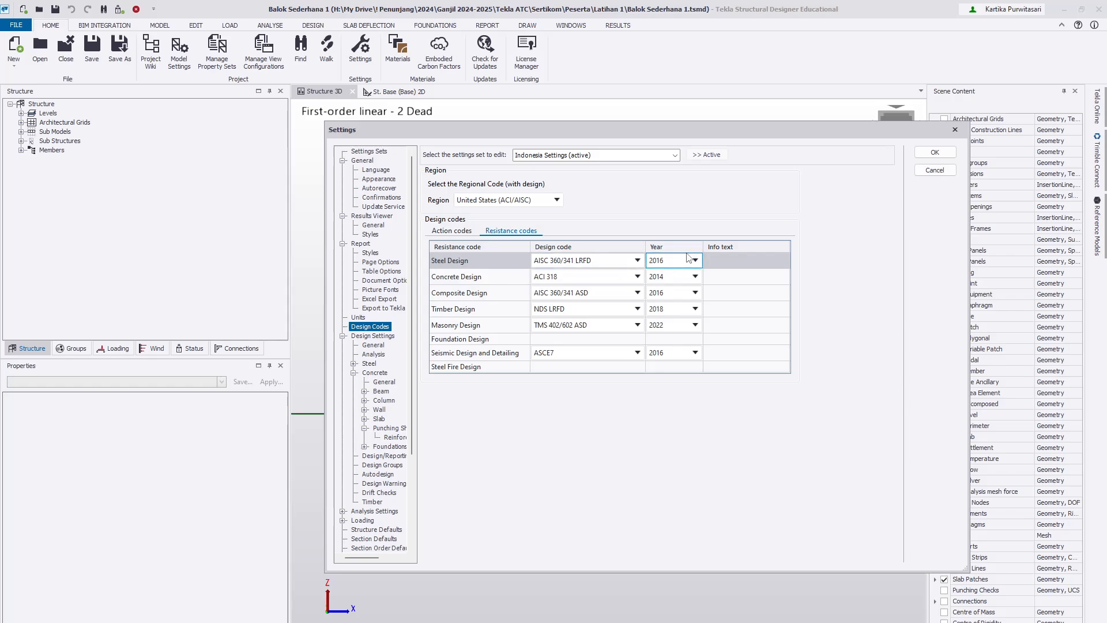
Choose ACI 318 with the year 2014 as the concrete design resistance code.
click(580, 277)
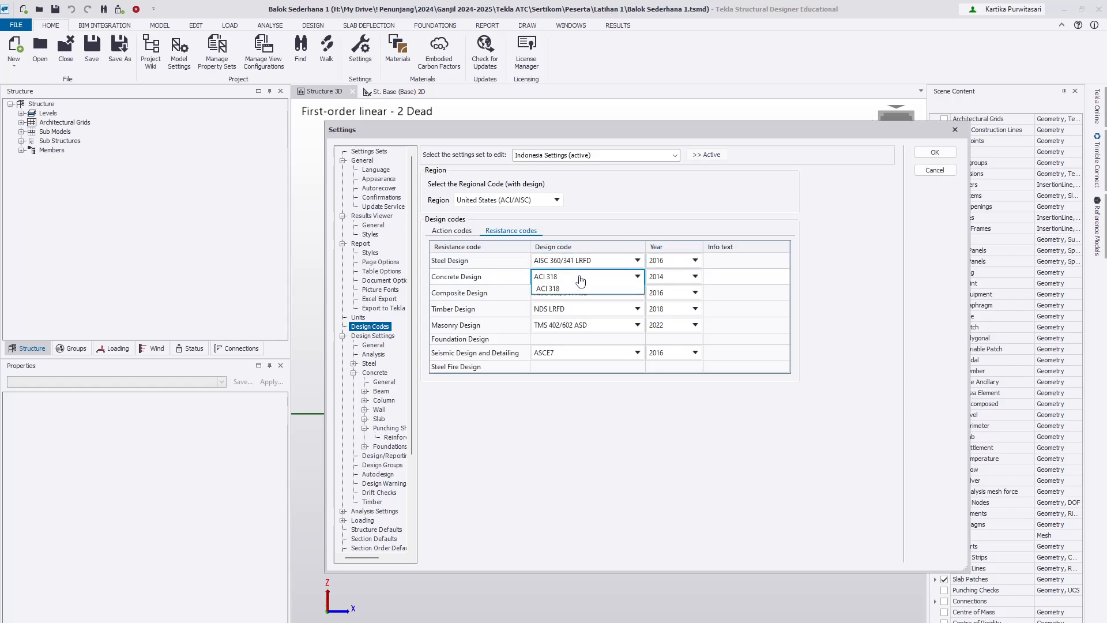
click(580, 290)
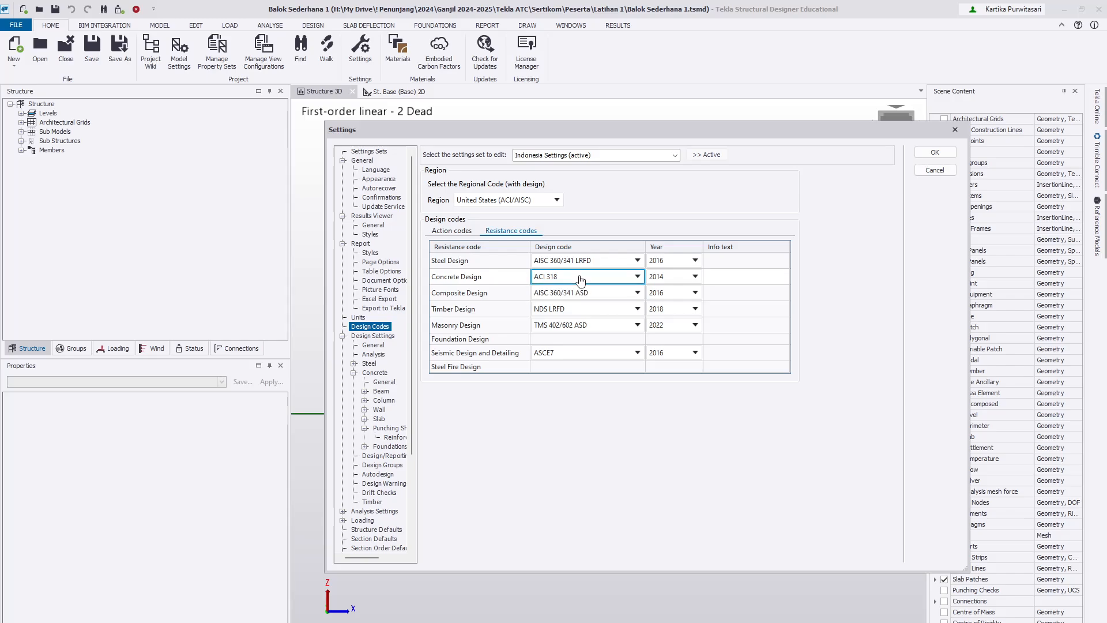
click(666, 279)
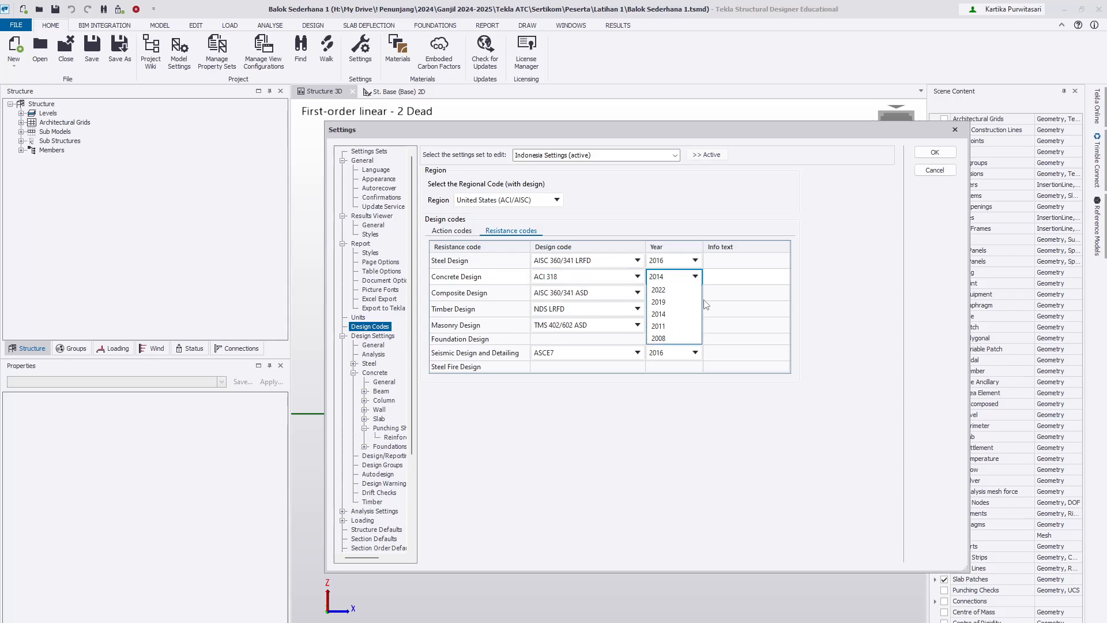
click(686, 316)
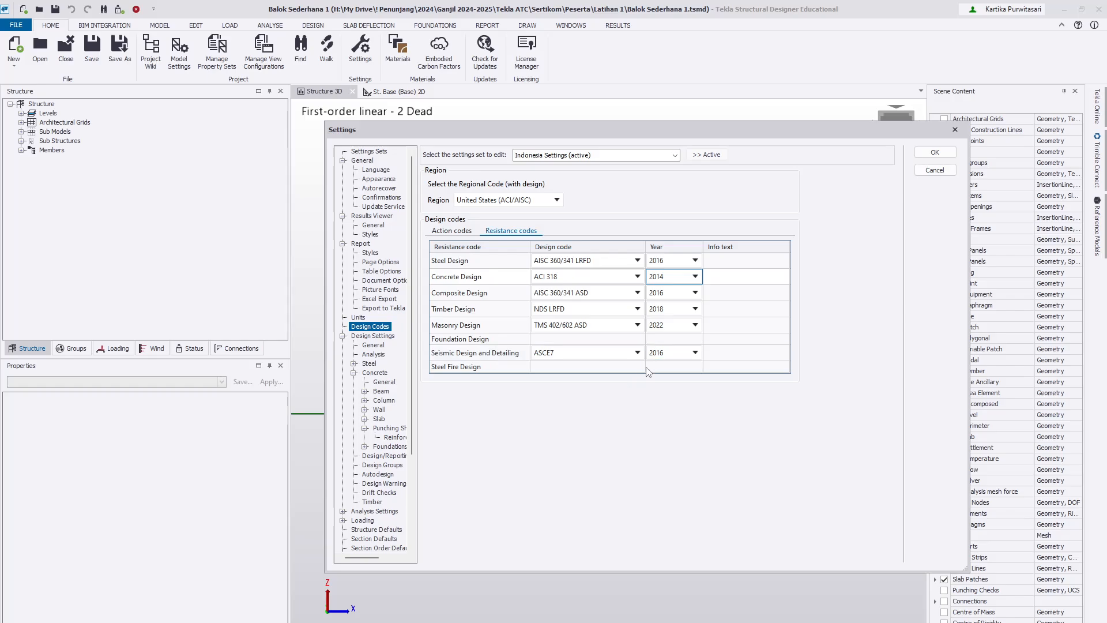
Review the gravity, general, analysis, steel and general concrete pages of the design settings.
click(368, 336)
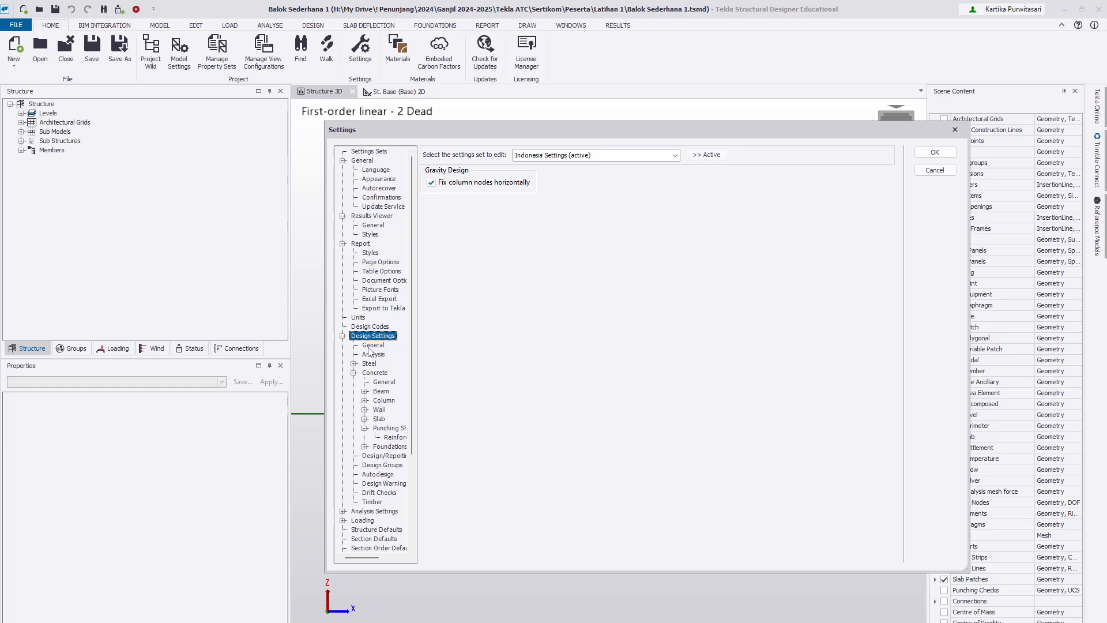
click(369, 345)
click(372, 354)
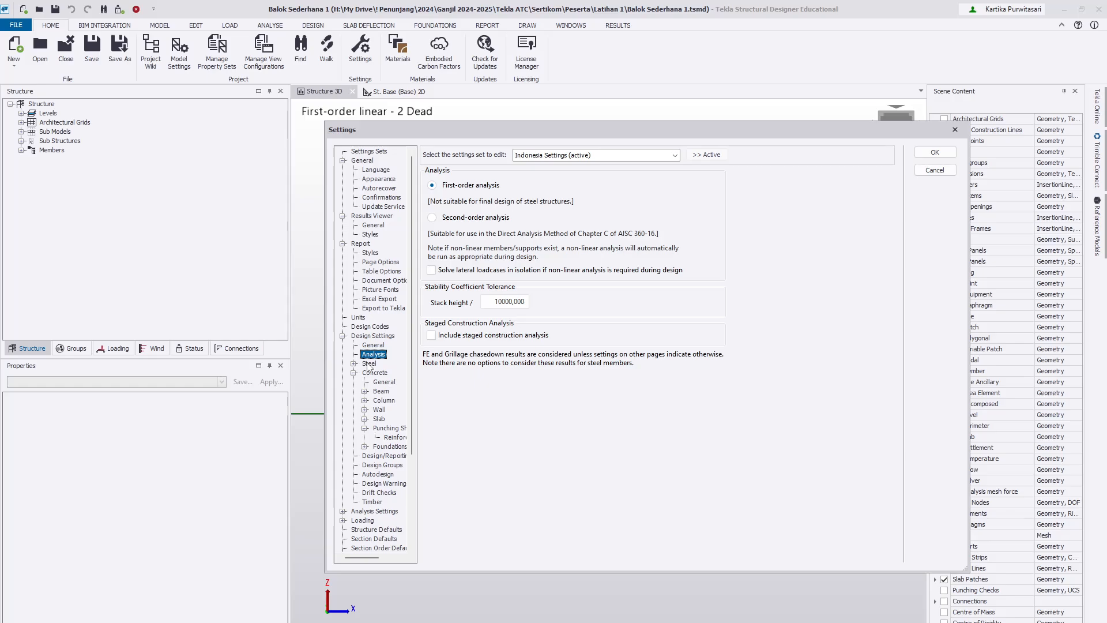
click(354, 364)
click(369, 364)
click(381, 381)
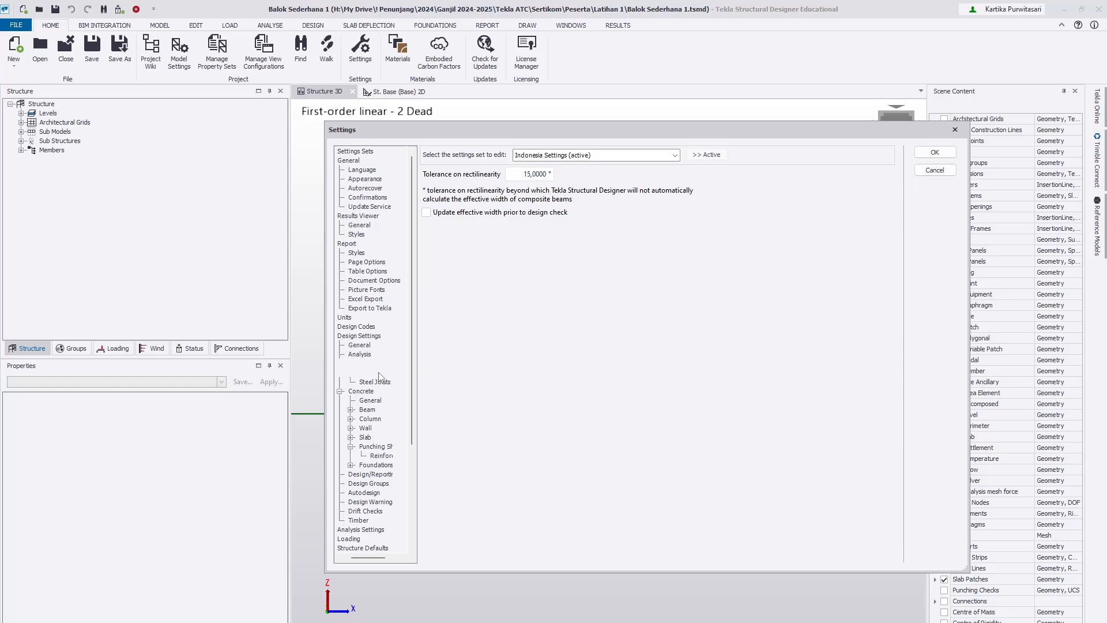
key(Down)
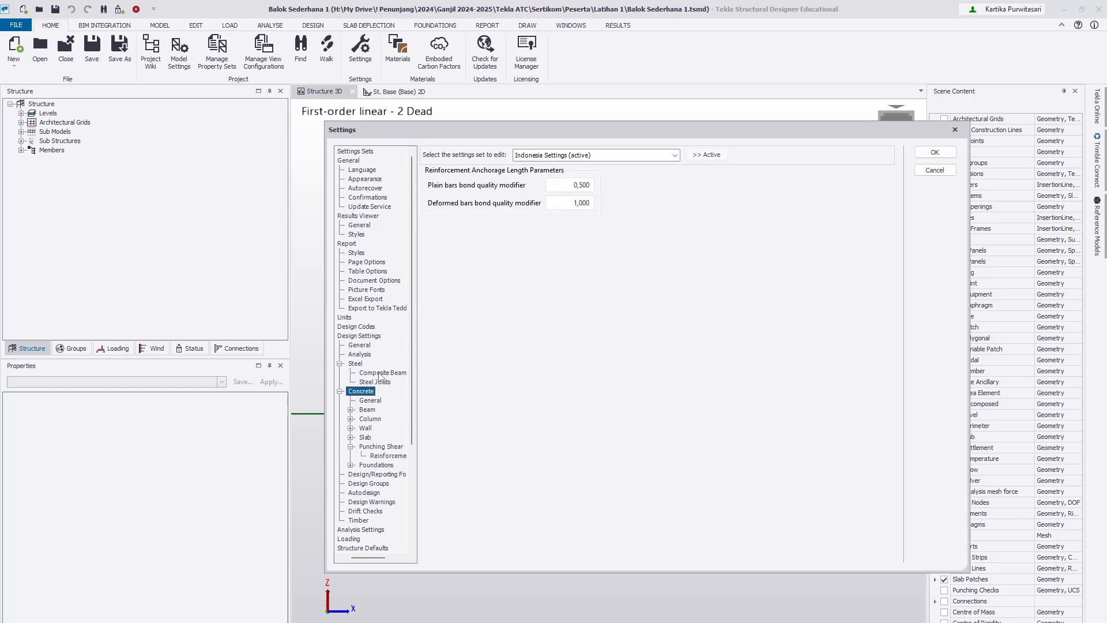
key(Down)
For concrete beams, set the minimum longitudinal bar size to 10, keeping the Deformed rib type and grade BjTS 30.
key(Down)
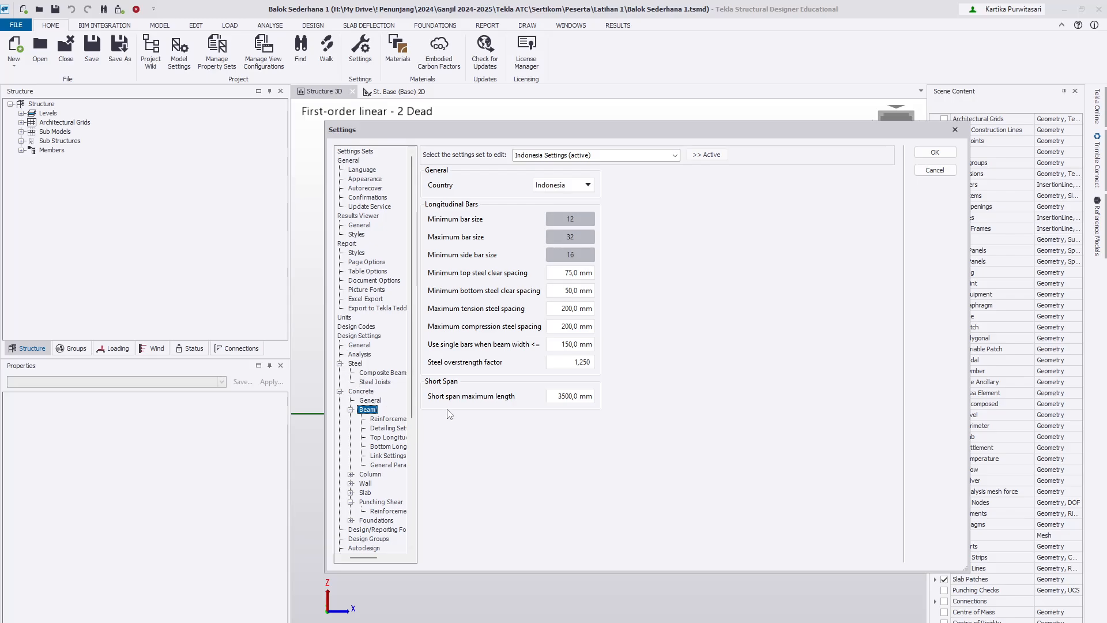
click(576, 221)
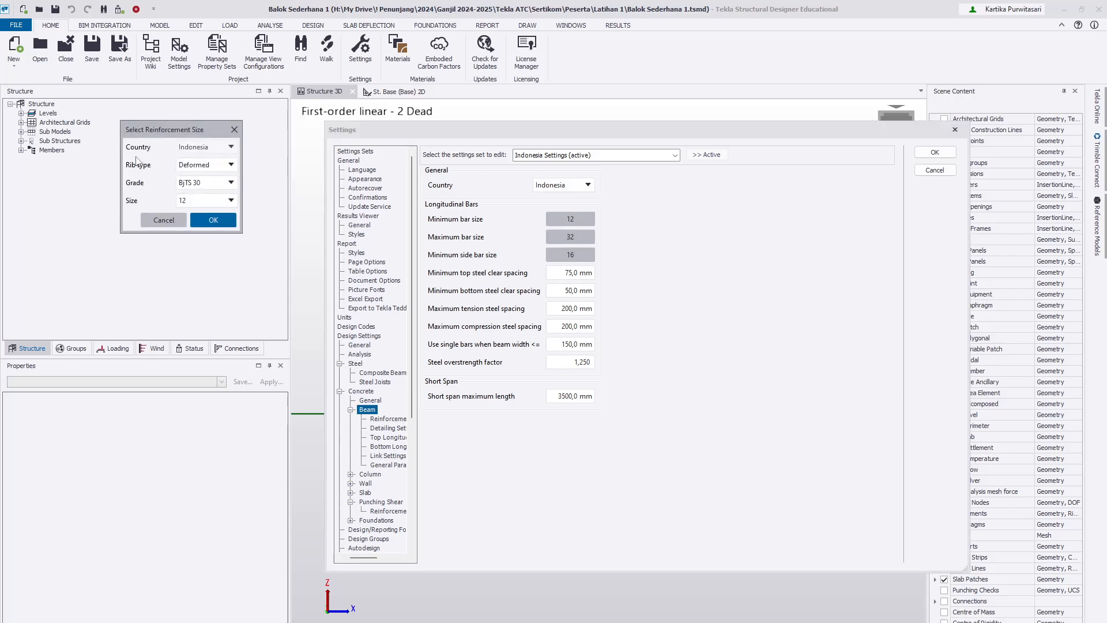
click(223, 202)
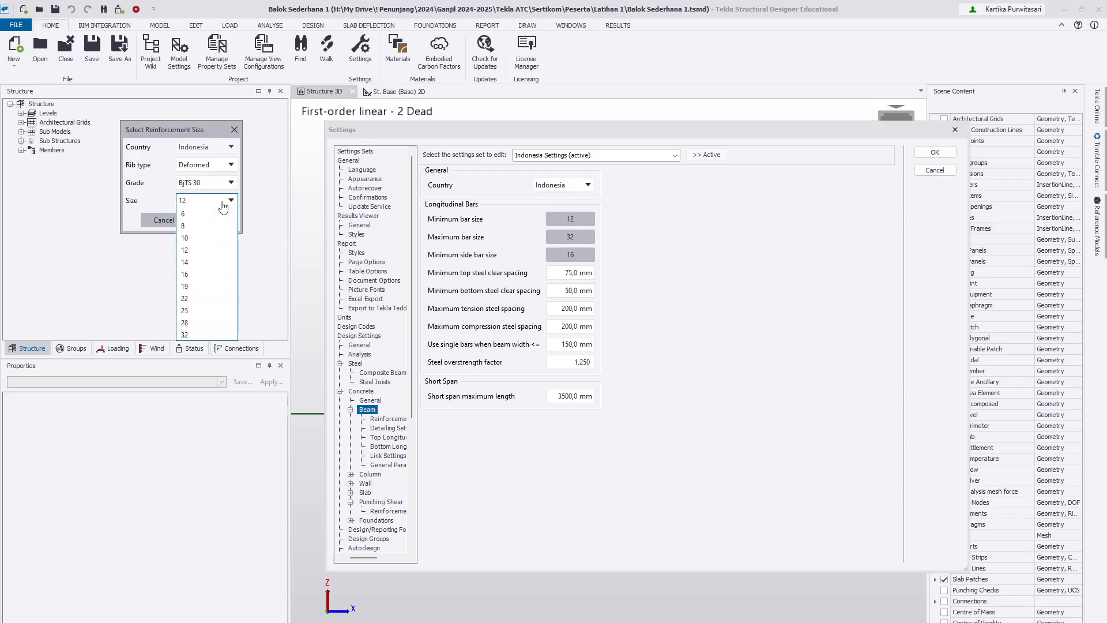
click(213, 238)
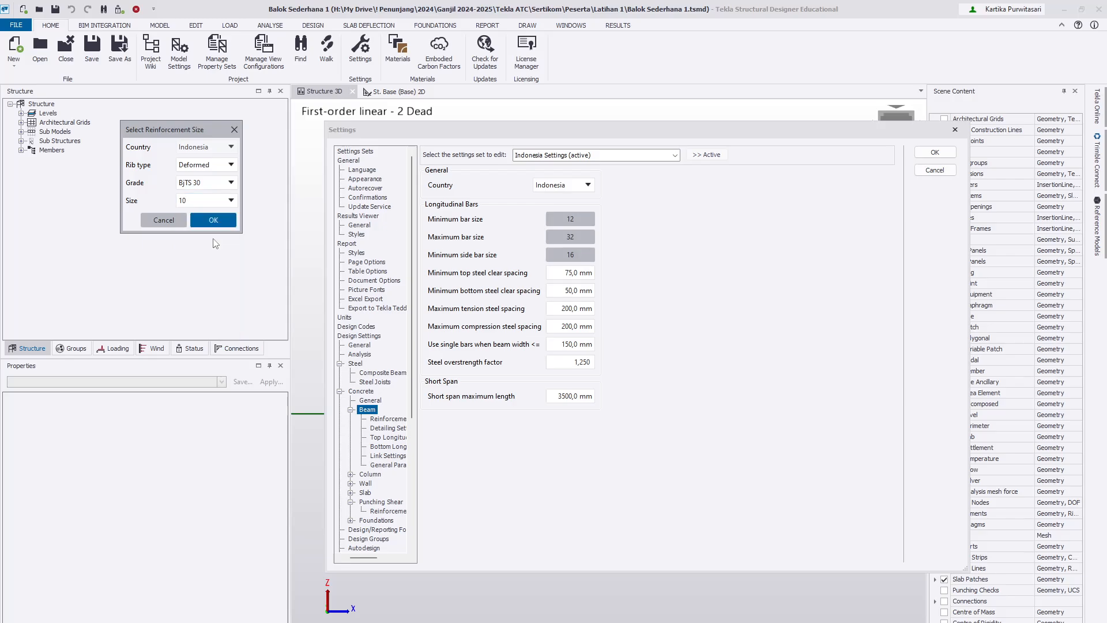
click(216, 185)
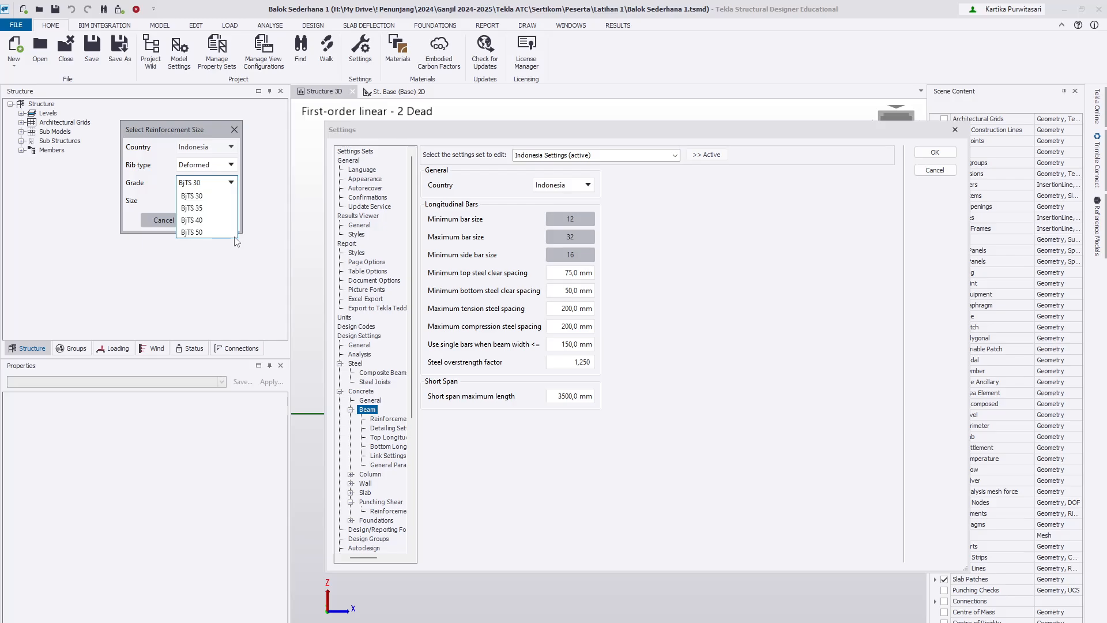
click(225, 183)
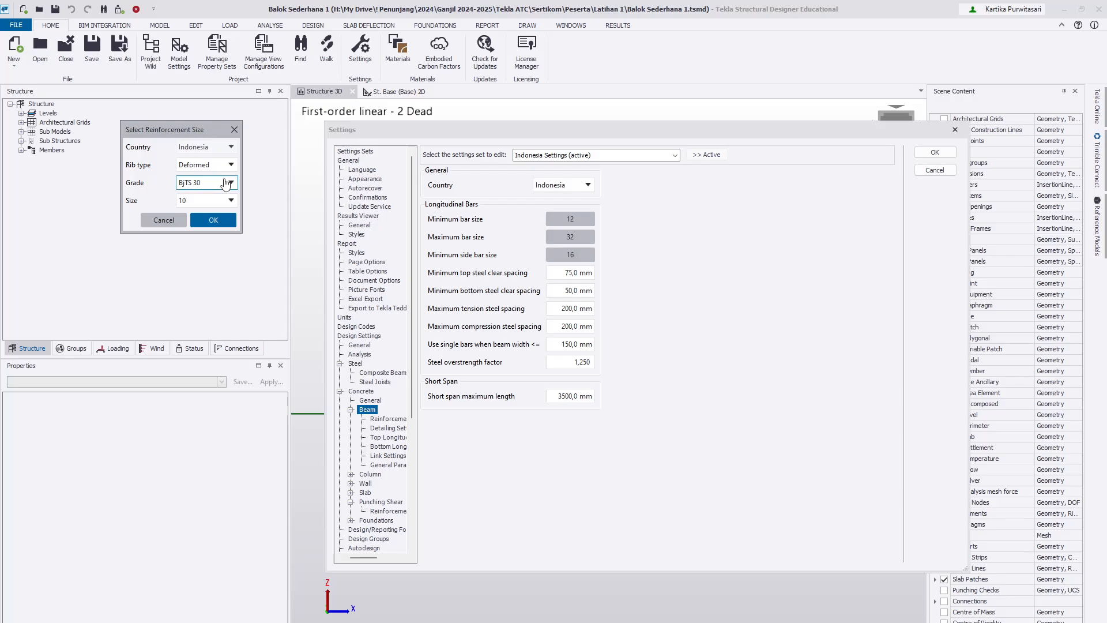
click(227, 168)
click(227, 168)
click(228, 171)
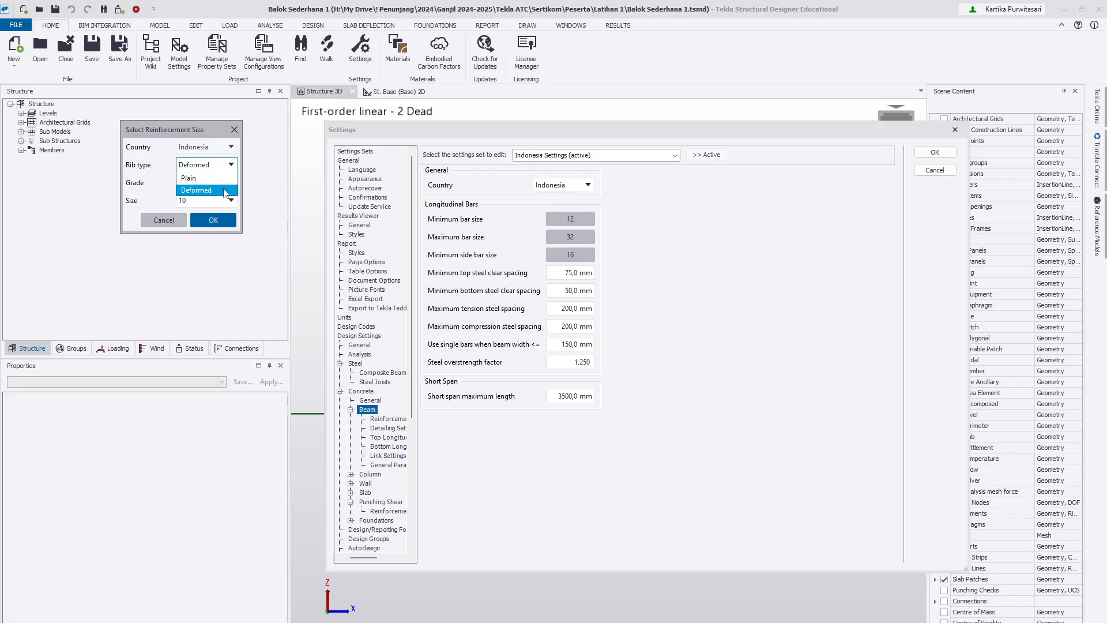
click(225, 191)
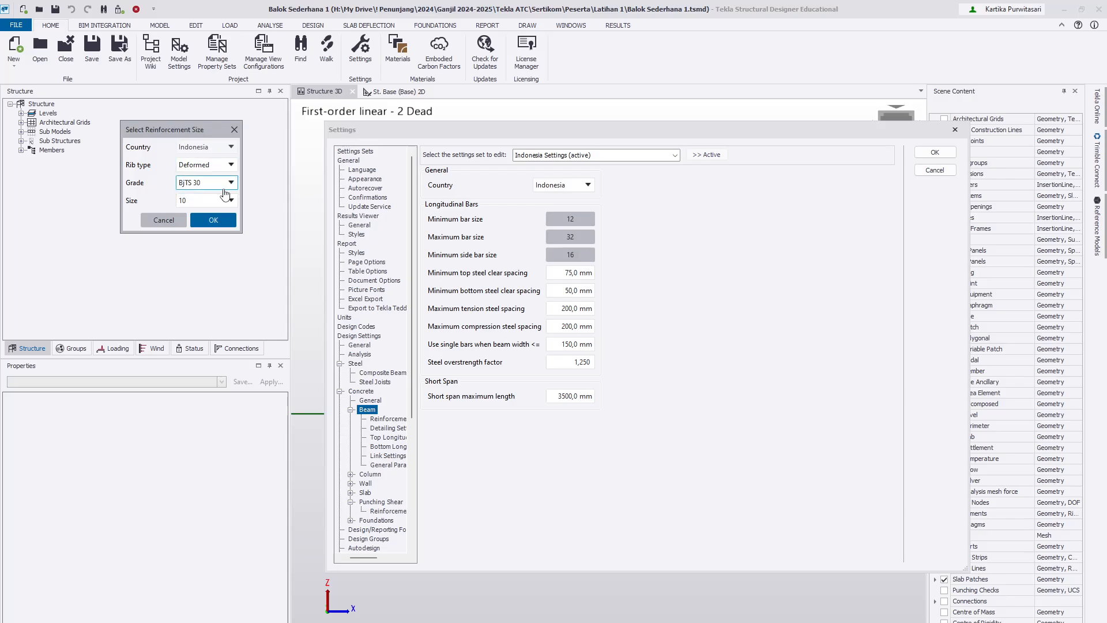
click(212, 220)
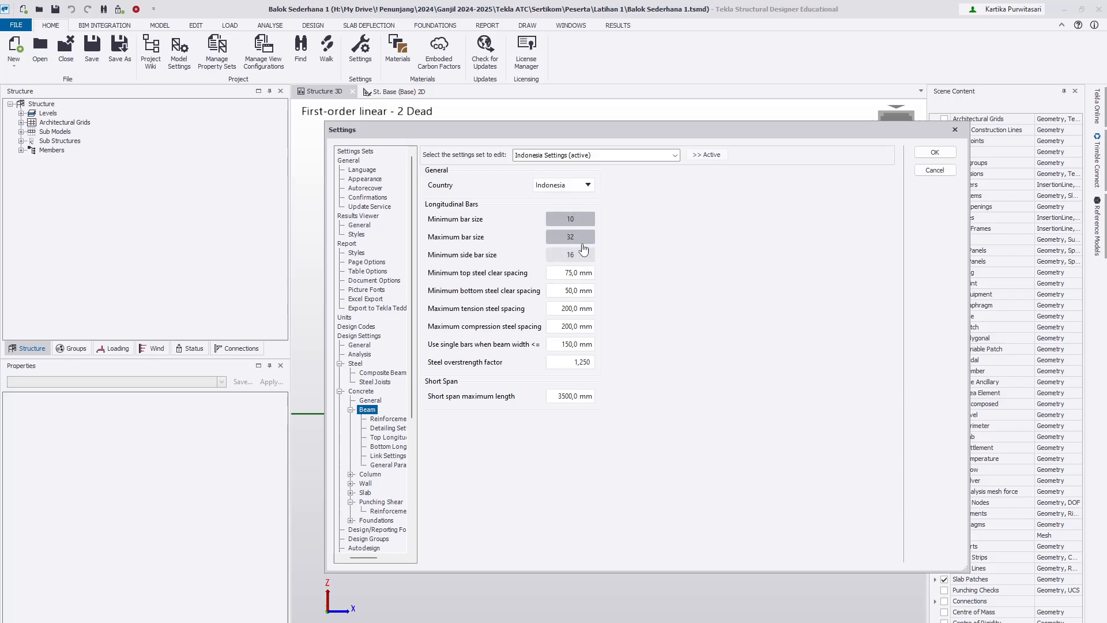
Set the minimum side bar size for concrete beams to 10.
click(574, 255)
click(214, 206)
click(203, 239)
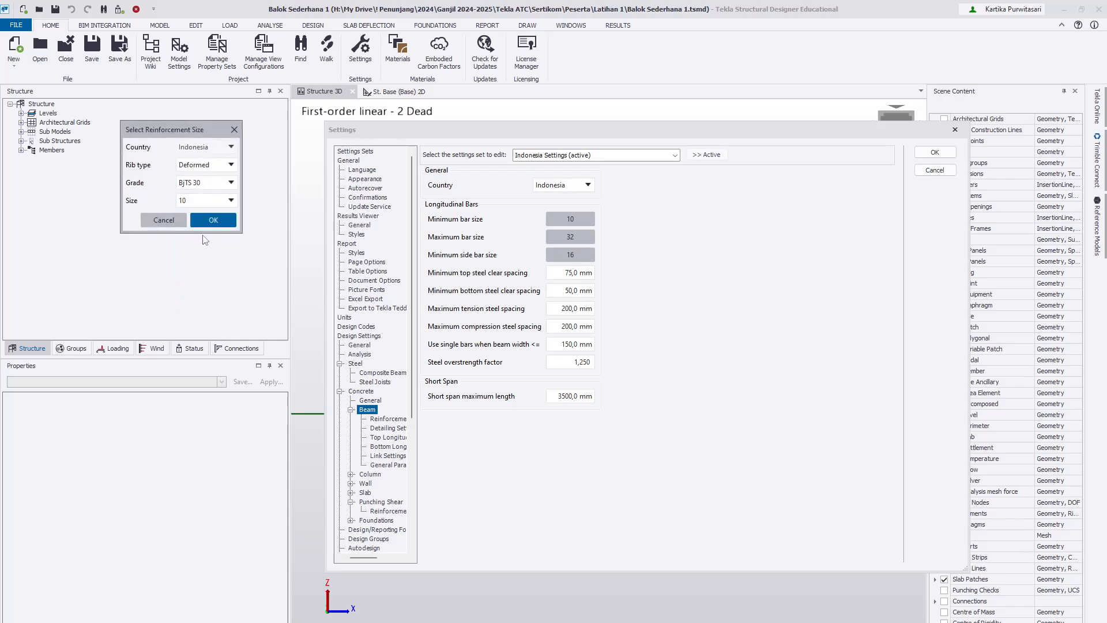
click(212, 222)
Check the beam's clear spacing, compression steel spacing and single-bar width limits without altering them.
click(570, 274)
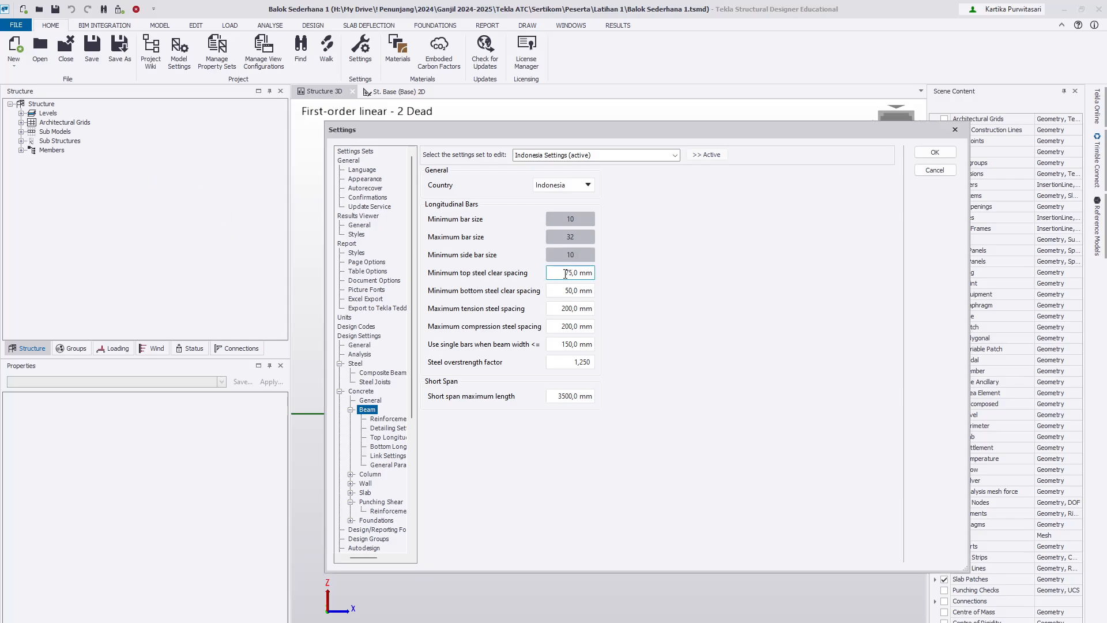
click(572, 344)
click(573, 274)
click(571, 291)
click(565, 325)
click(591, 290)
Examine the concrete beam's reinforcement and detailing settings and compare its top and bottom longitudinal bar patterns.
click(388, 419)
key(Down)
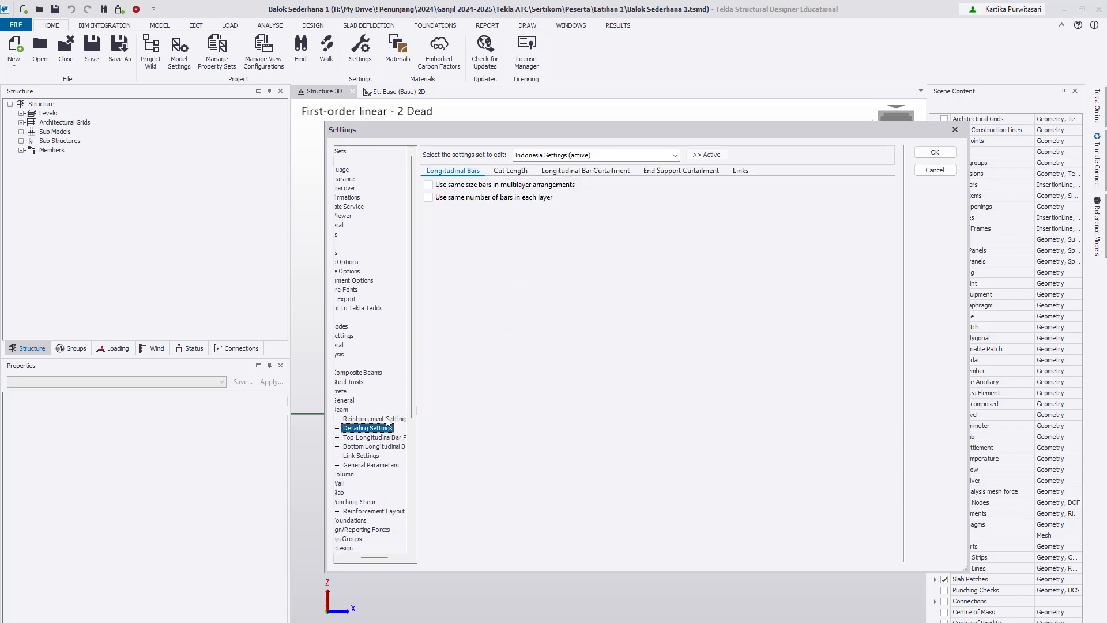
key(Down)
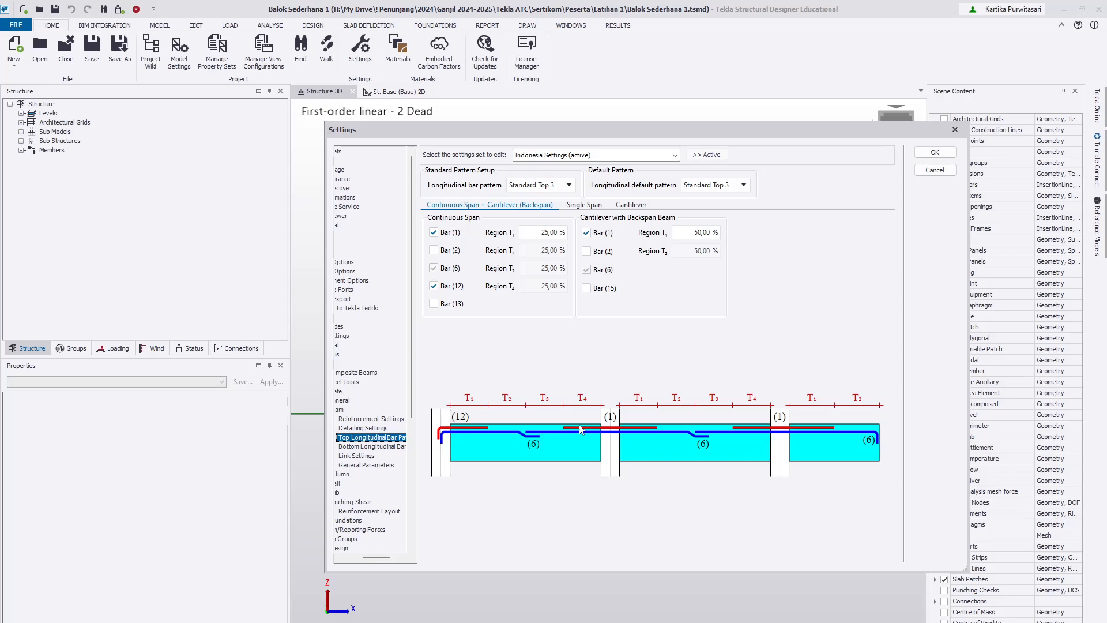
click(363, 448)
key(Up)
click(369, 447)
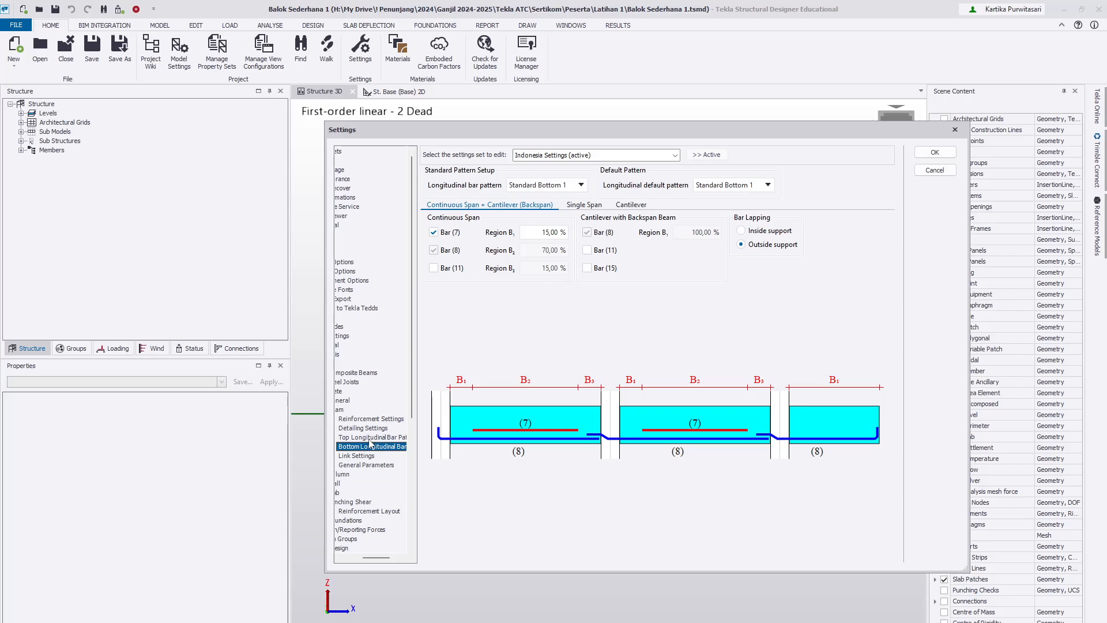
click(370, 438)
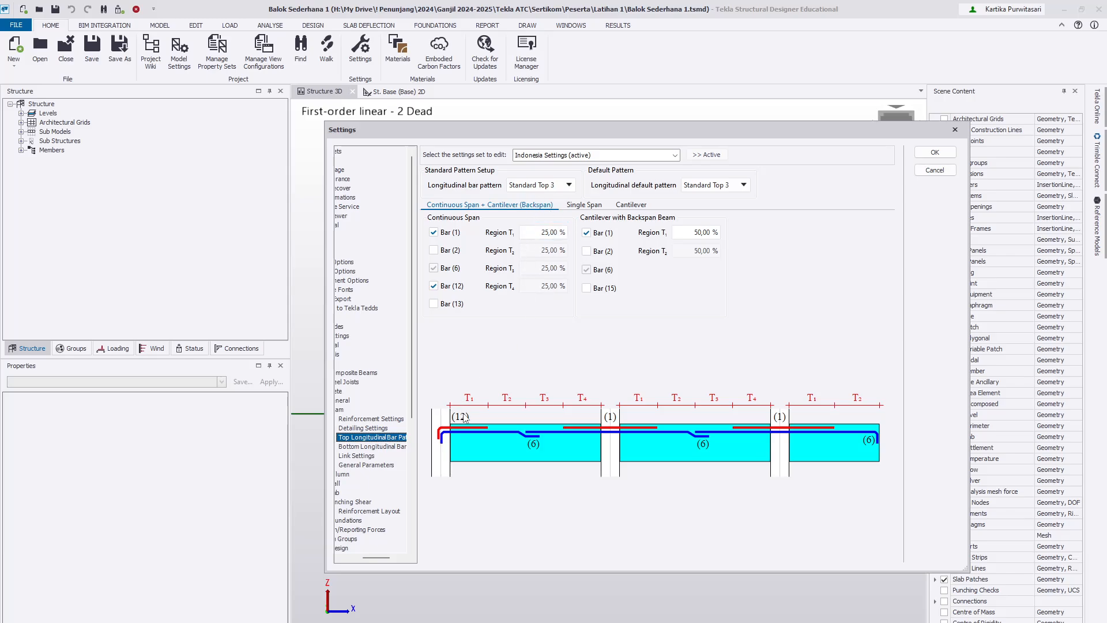
Examine the concrete beam's link settings, including shear design regions and link bars, and its general parameters.
click(348, 456)
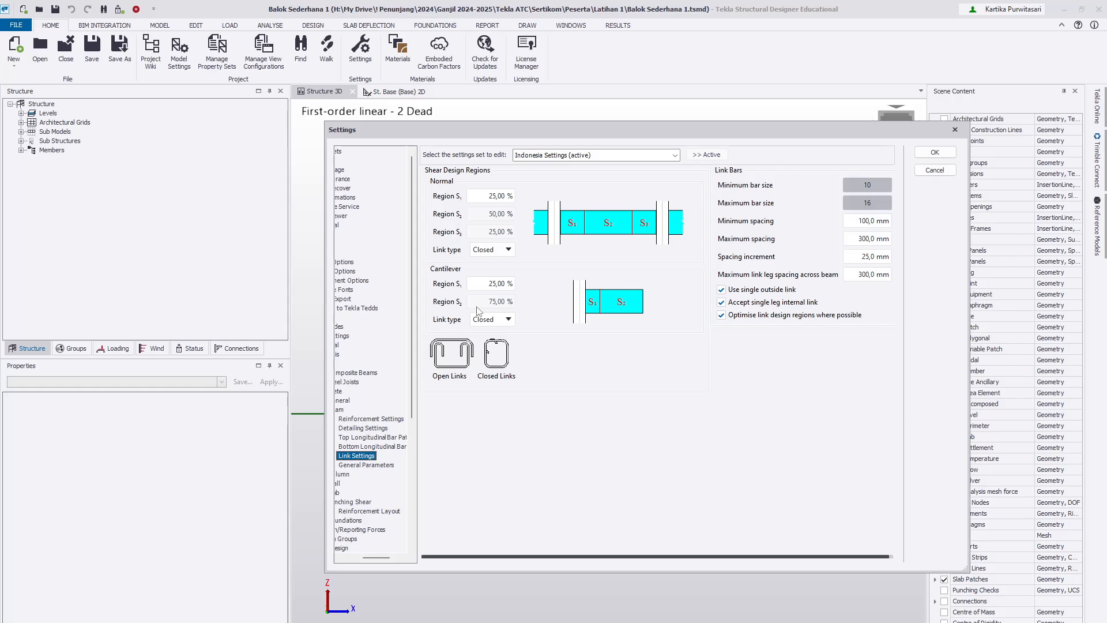
scroll(373, 434, left, 3)
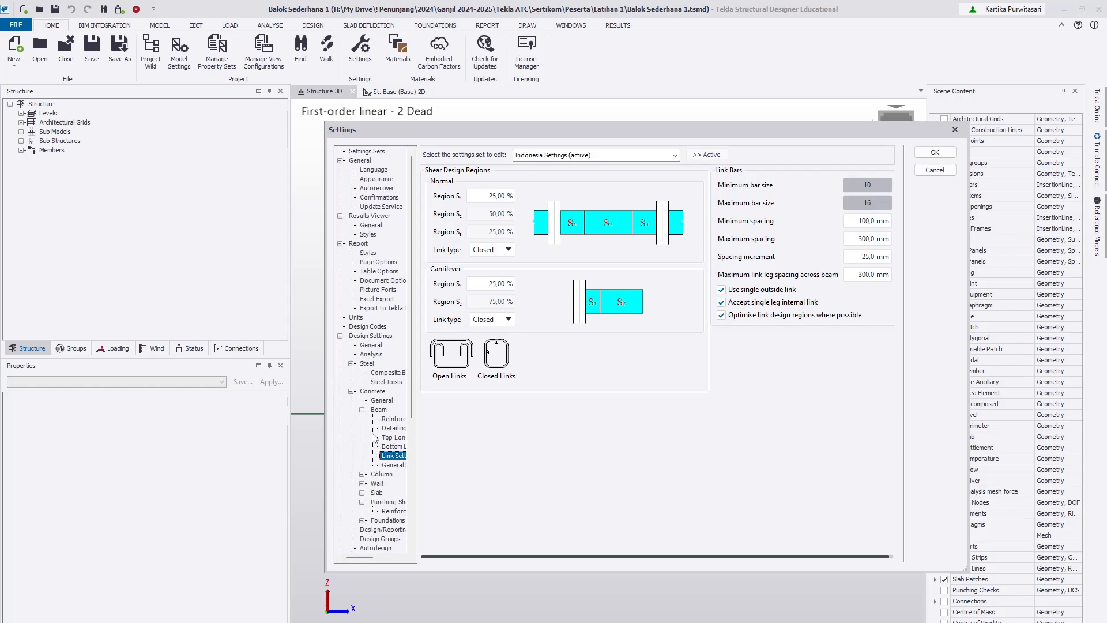
scroll(374, 438, right, 1)
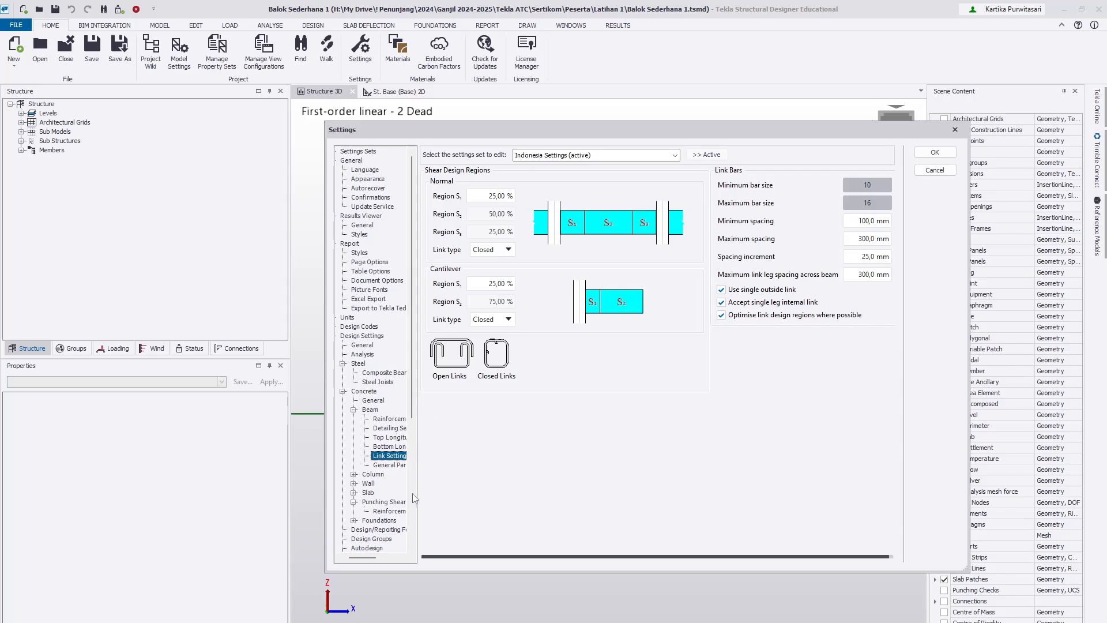
click(386, 466)
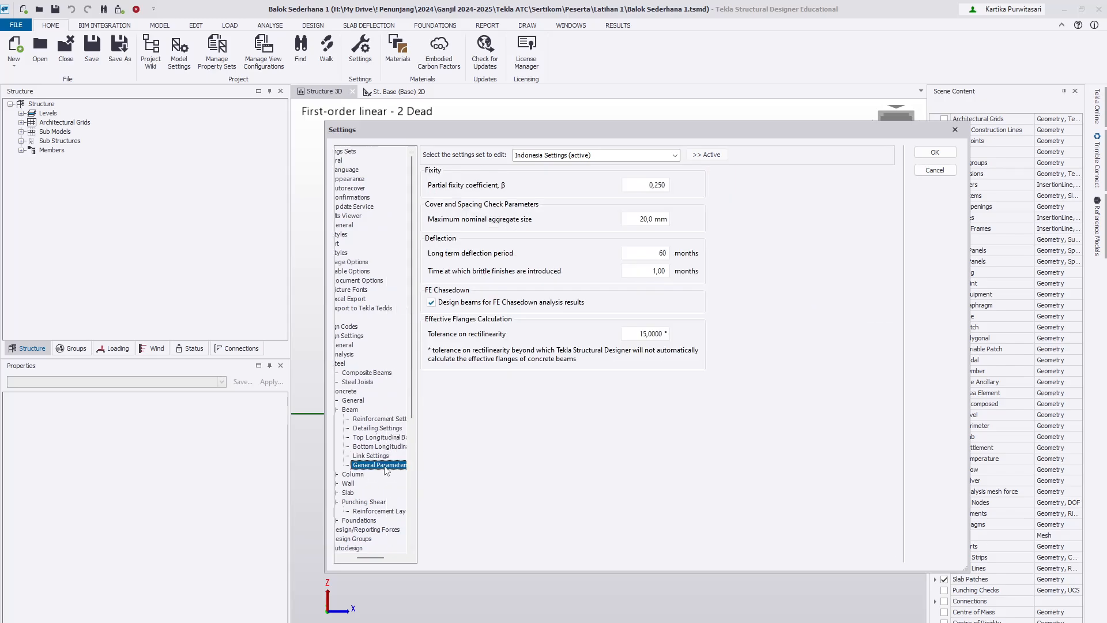
Browse the concrete column and wall design settings, including their reinforcement layout and detailing settings.
key(Down)
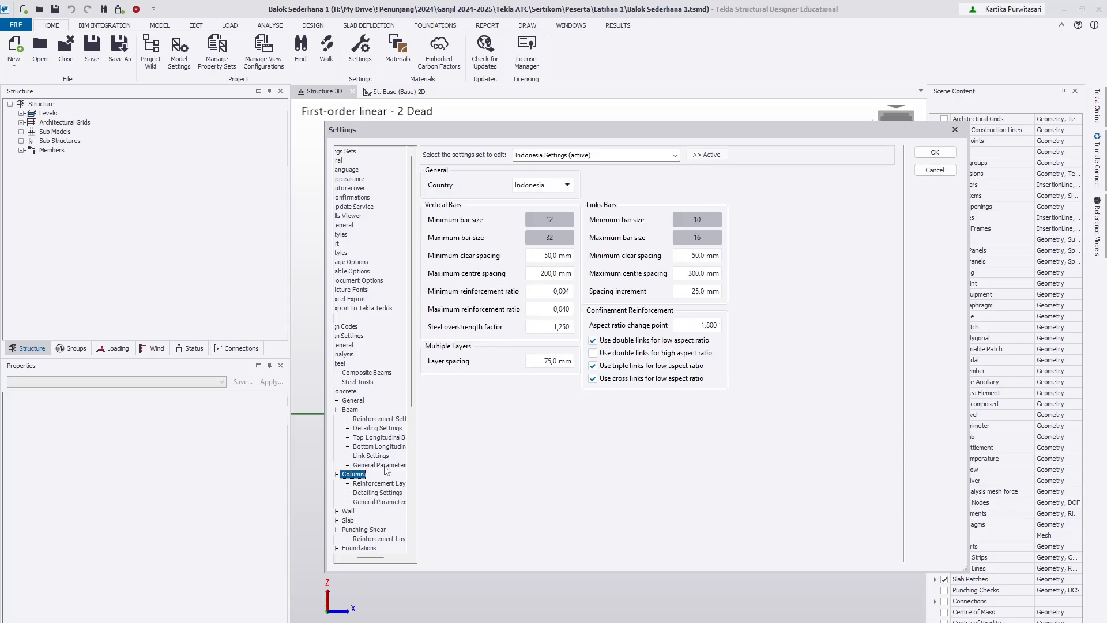
key(Down)
key(Down)
key(Down)
key(Down)
key(Down)
key(Down)
scroll(385, 469, down, 3)
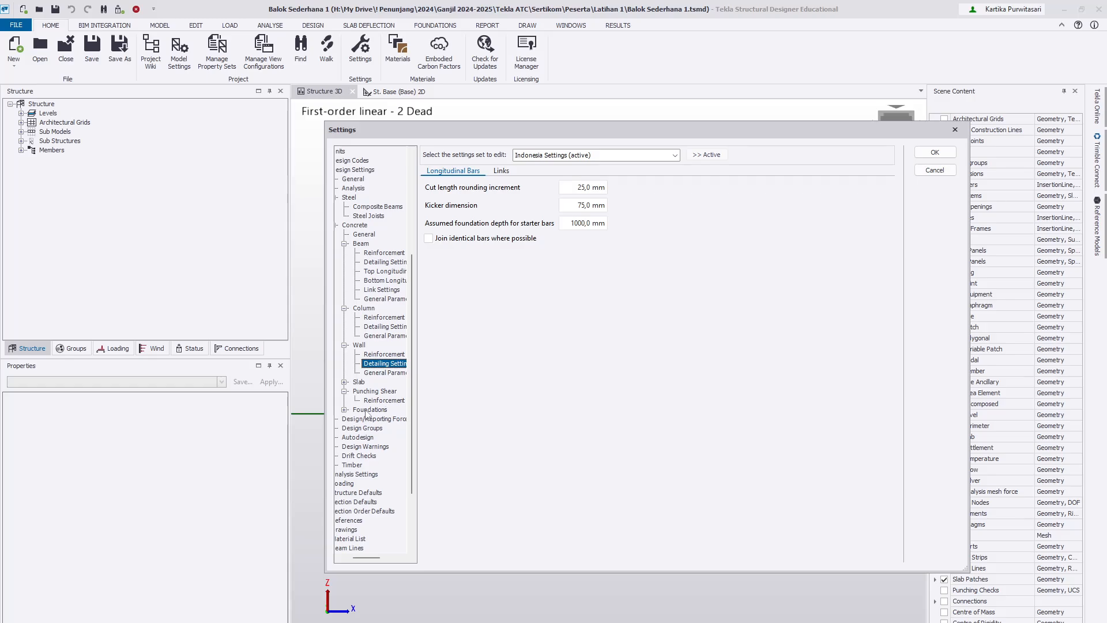
Browse the foundation design settings, covering the general page, isolated foundations and mat foundations.
double_click(369, 410)
key(Down)
key(Down)
key(Right)
key(Down)
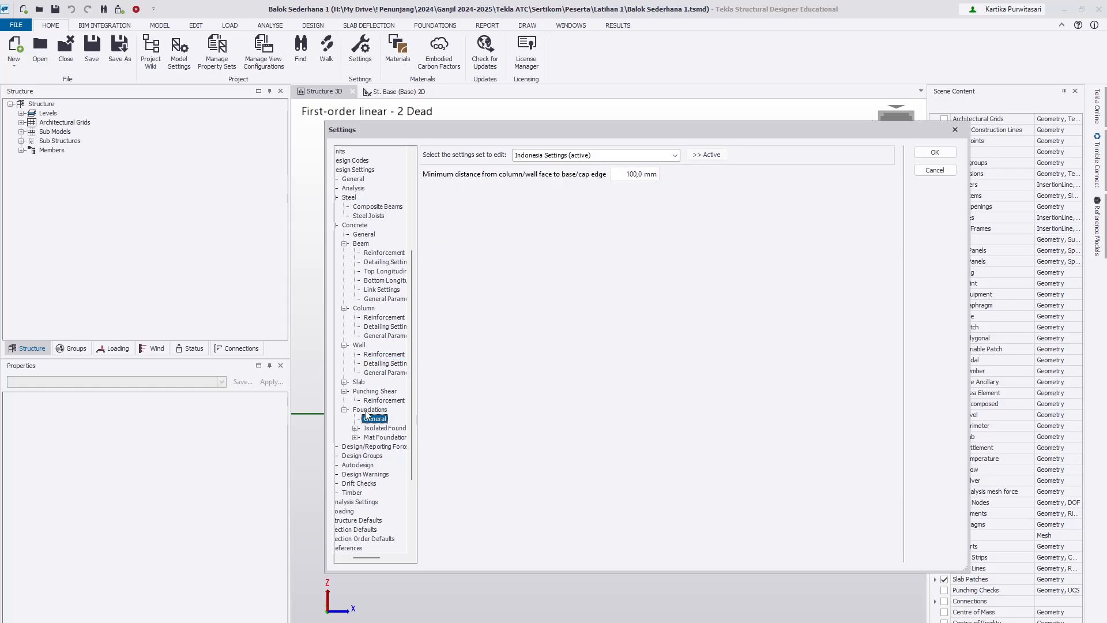
key(Down)
key(Down)
key(Down)
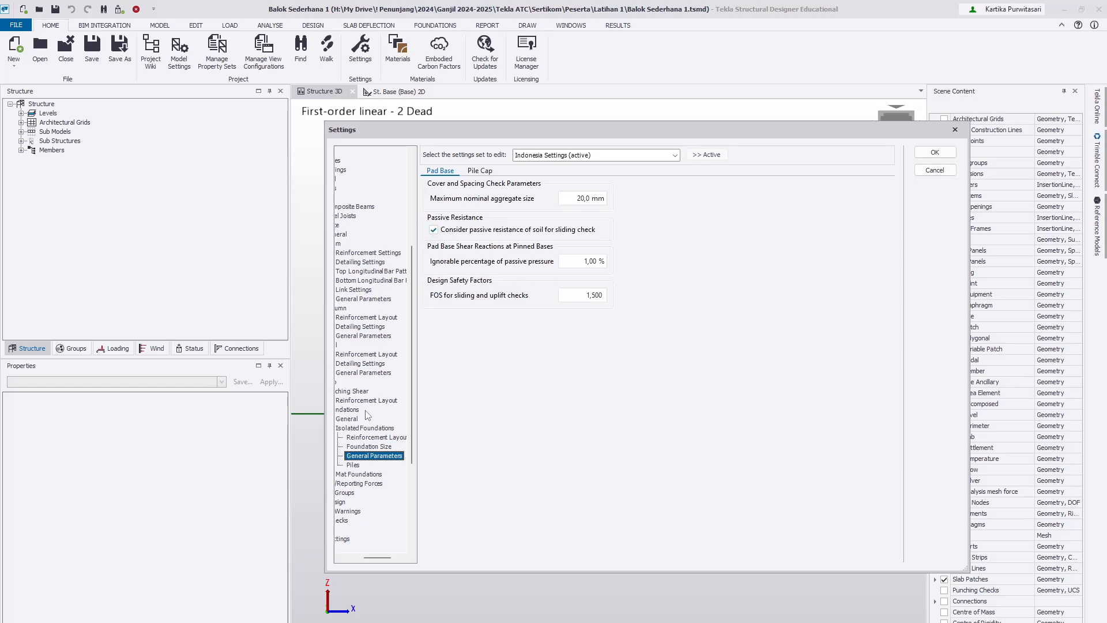
key(Down)
key(Right)
key(Down)
key(Down)
key(Down)
Review the design and reporting forces, the members designed using groups, and the autodesign reset options.
key(Down)
key(Down)
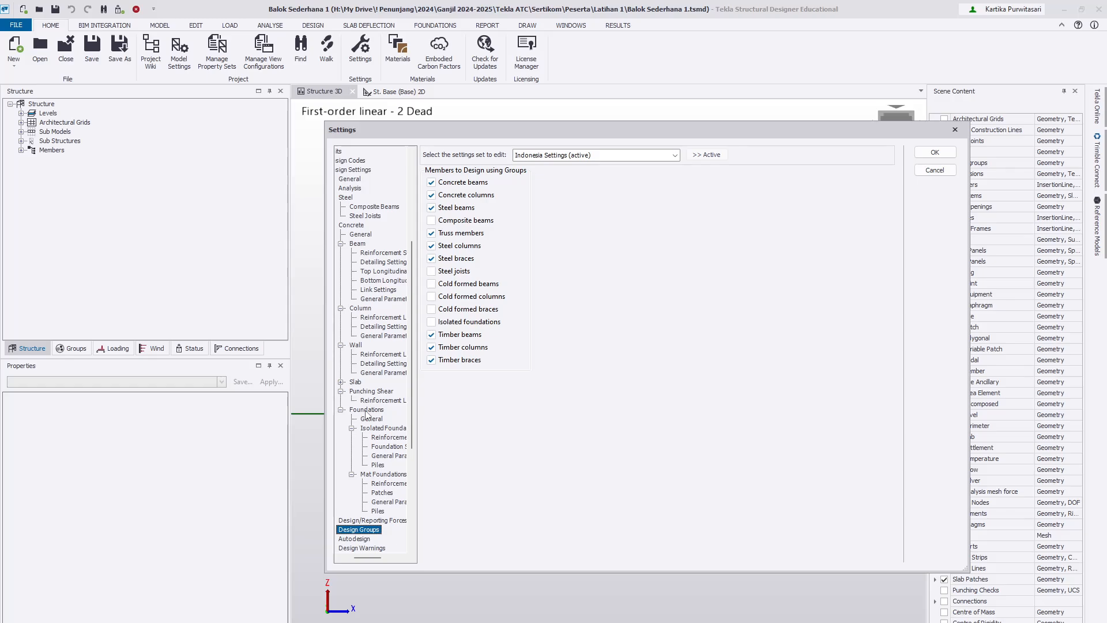
key(Down)
scroll(366, 414, down, 7)
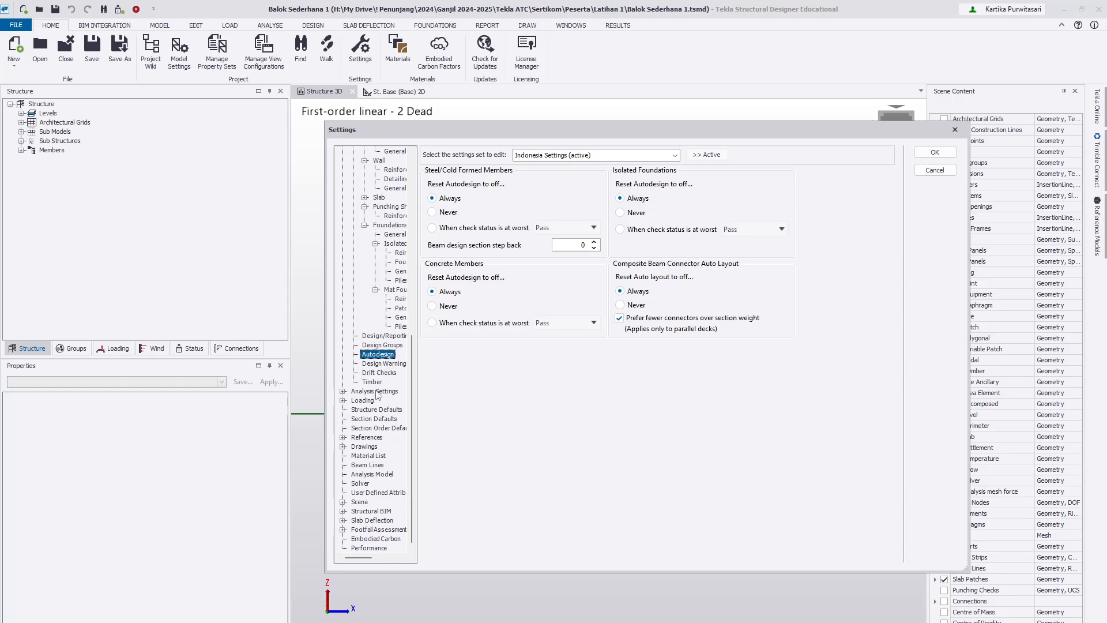
Review the analysis settings from 1st Order Non-Linear through Iterative Cracked Section to the Modification Factors table.
click(377, 392)
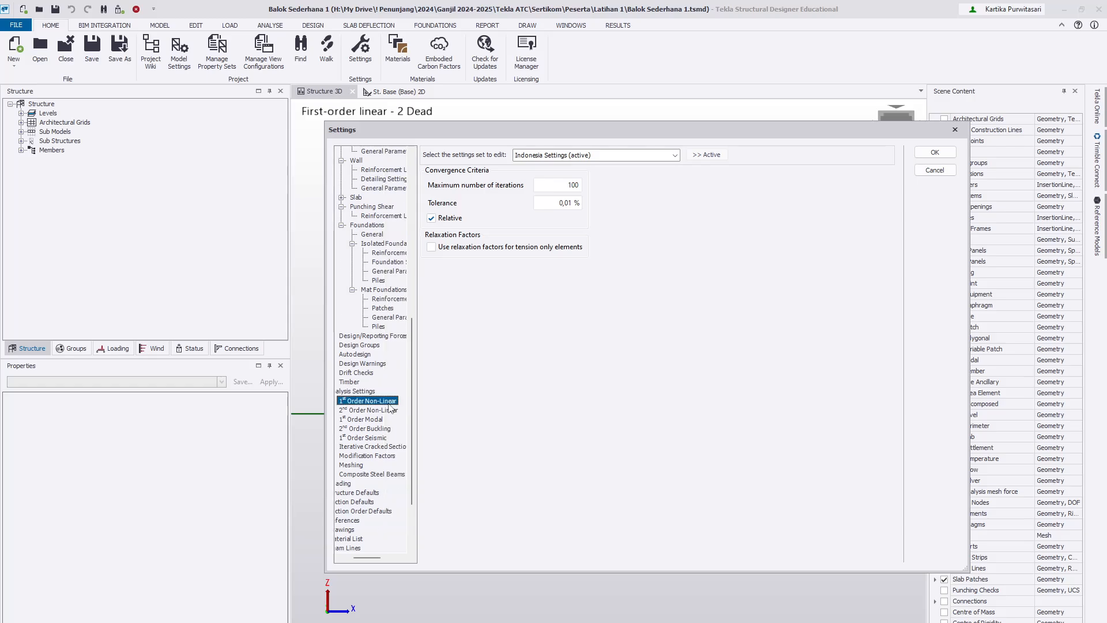
key(Down)
key(Down)
key(Down)
key(Down)
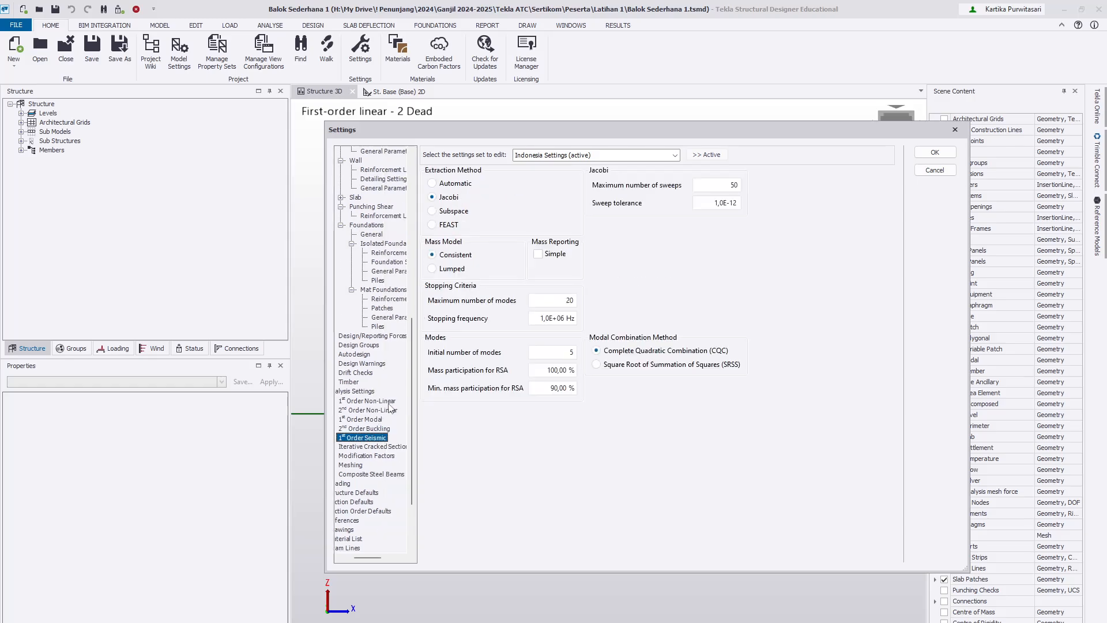
key(Down)
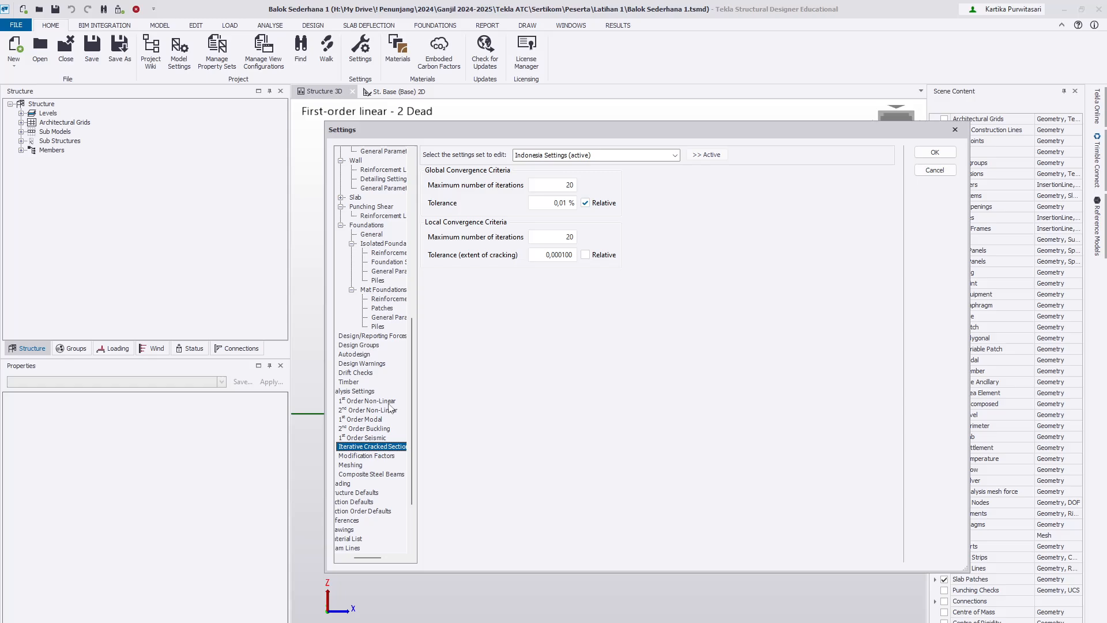
key(Down)
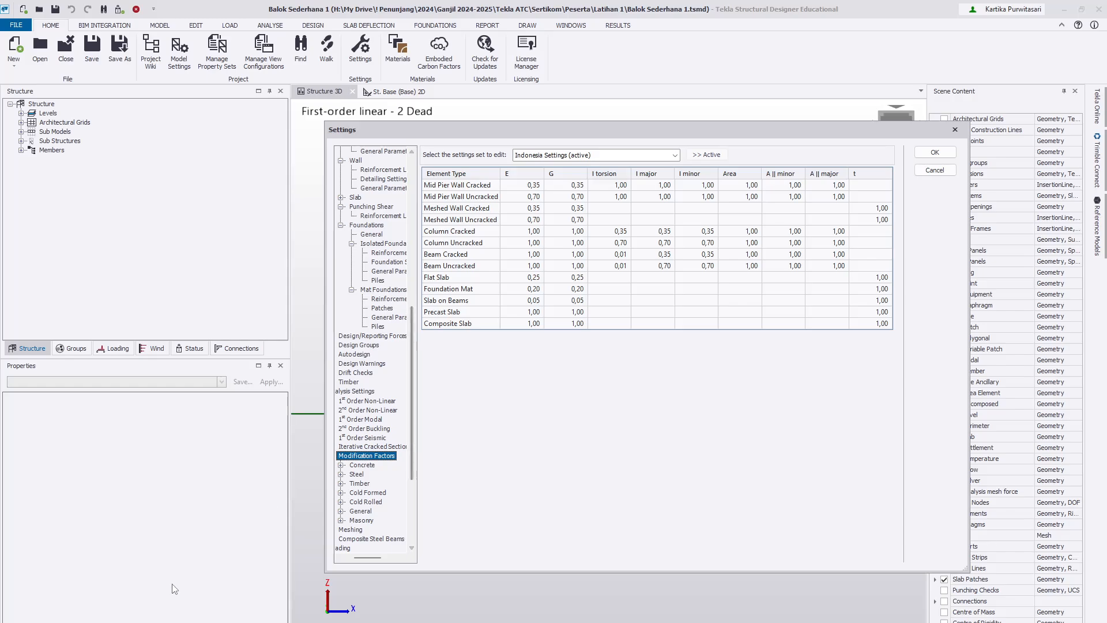
Switch to the File Explorer window of the Tekla Structural Designer folder and move it clear of the modification factors table.
mouse_move(69, 620)
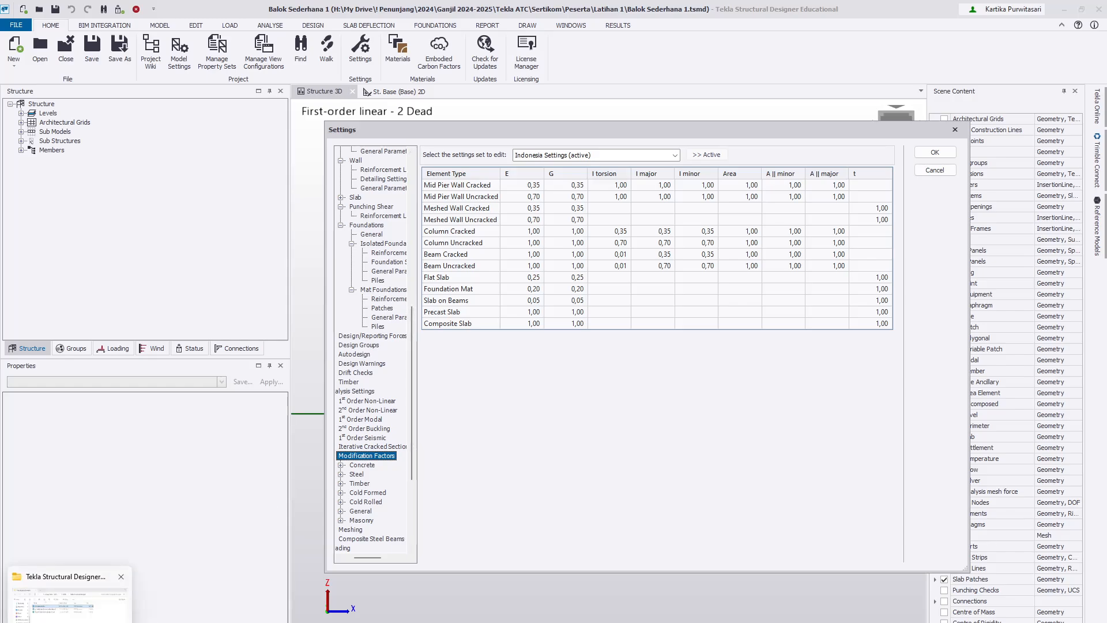
click(58, 594)
drag(579, 108, 354, 362)
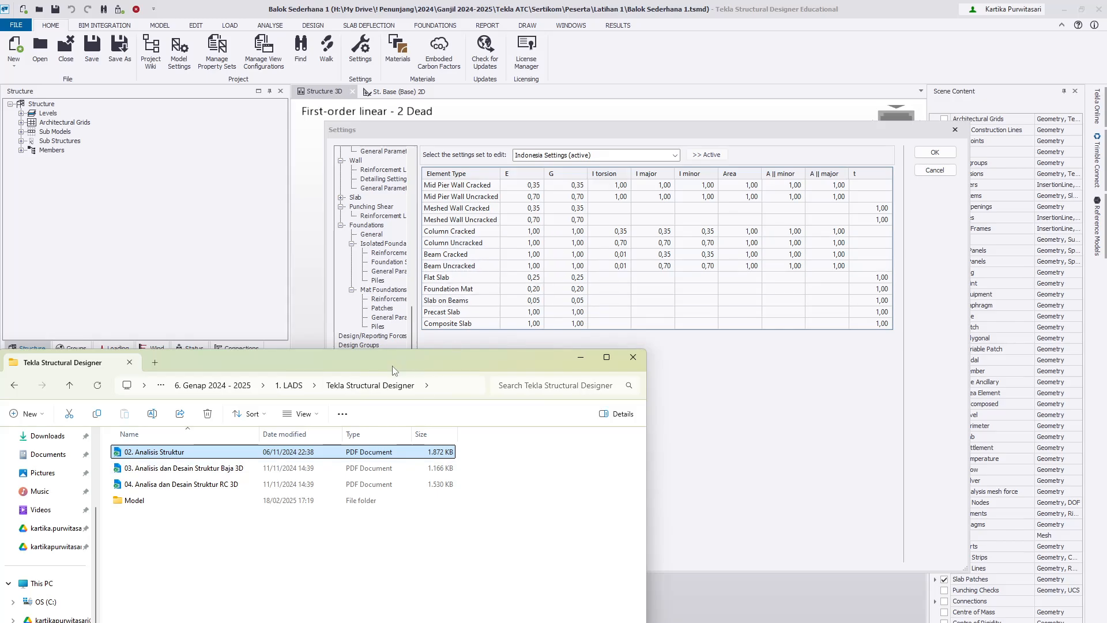
Minimise the File Explorer window, examine the cracked and uncracked modification factors for columns, beams and slabs, and expand the Concrete group.
click(575, 356)
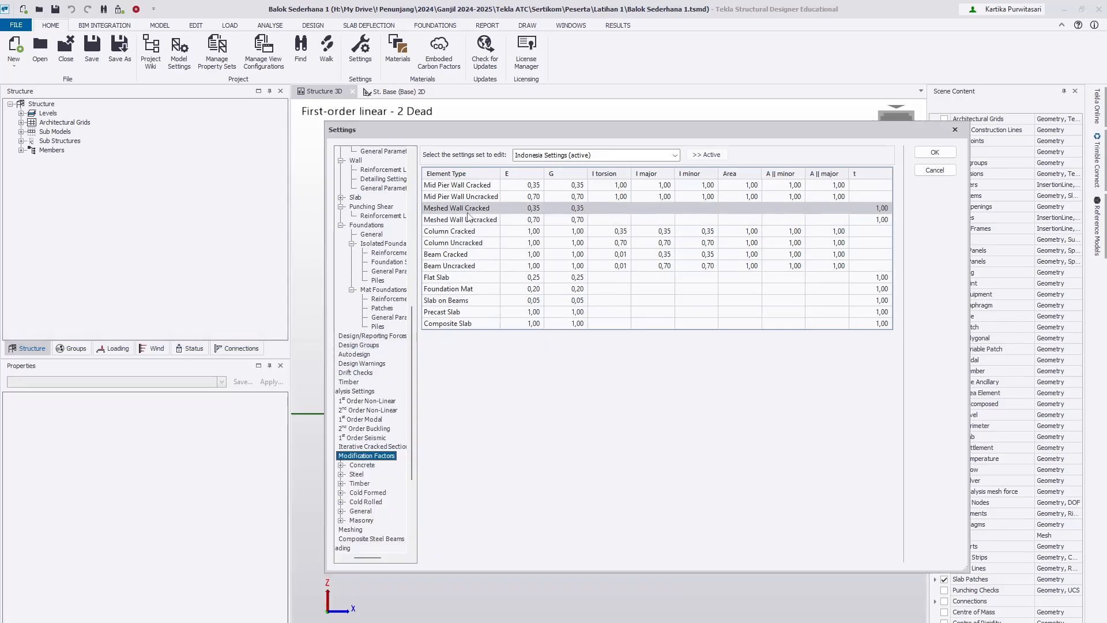
click(549, 279)
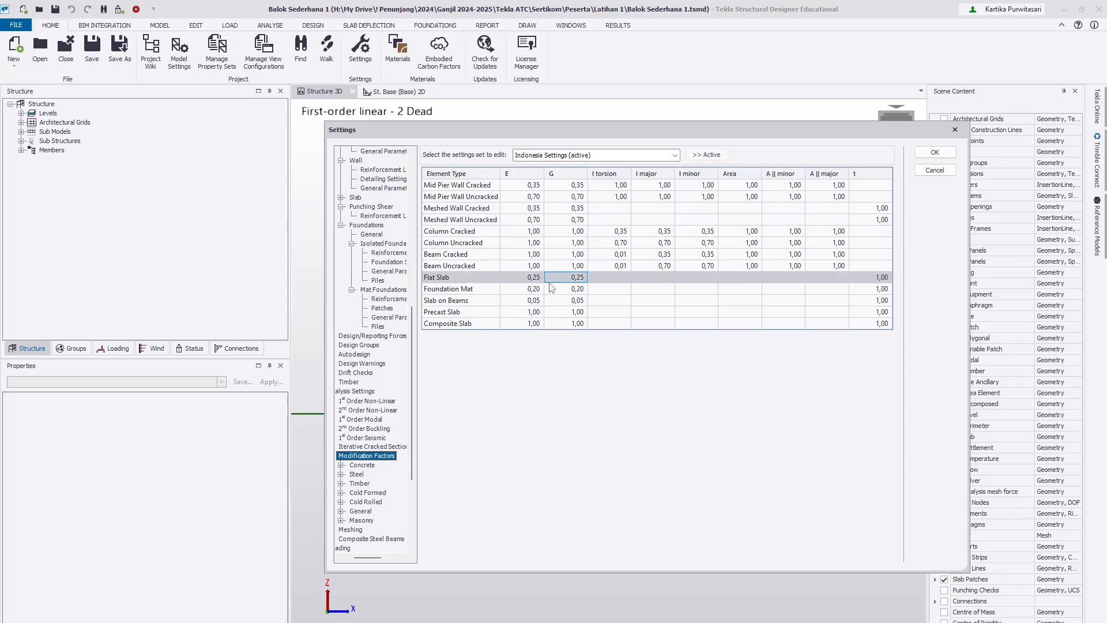
click(663, 243)
click(665, 254)
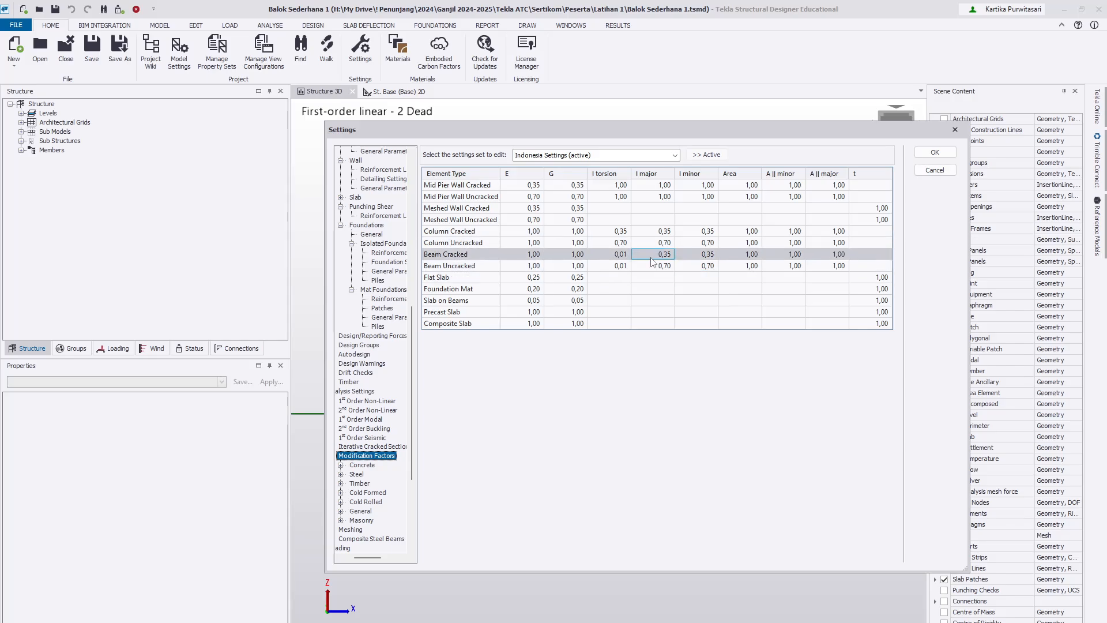
click(663, 242)
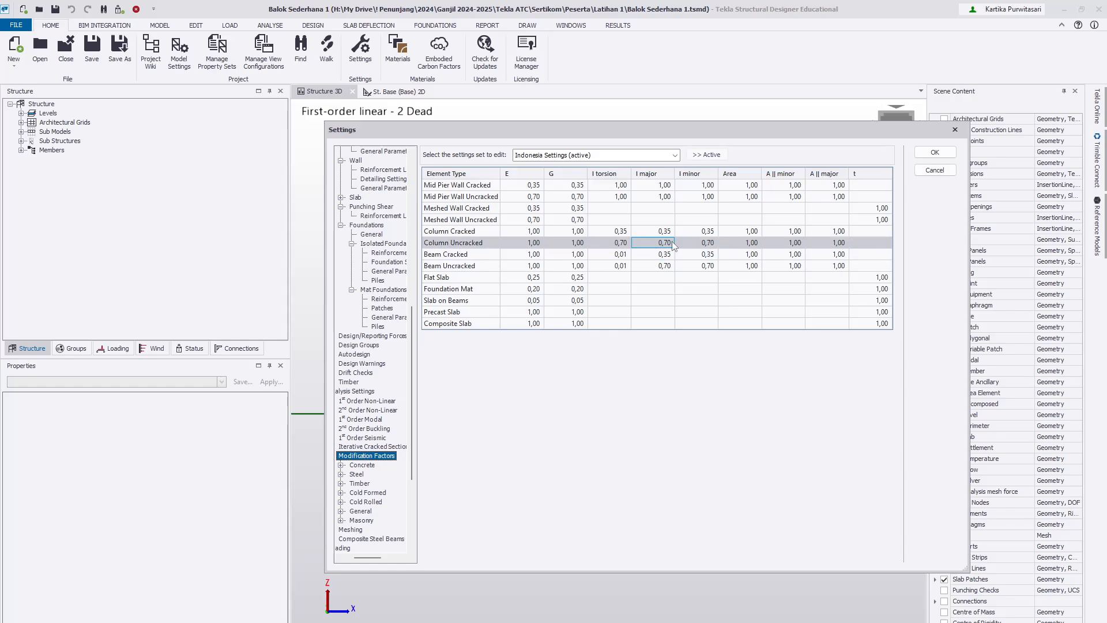
click(680, 266)
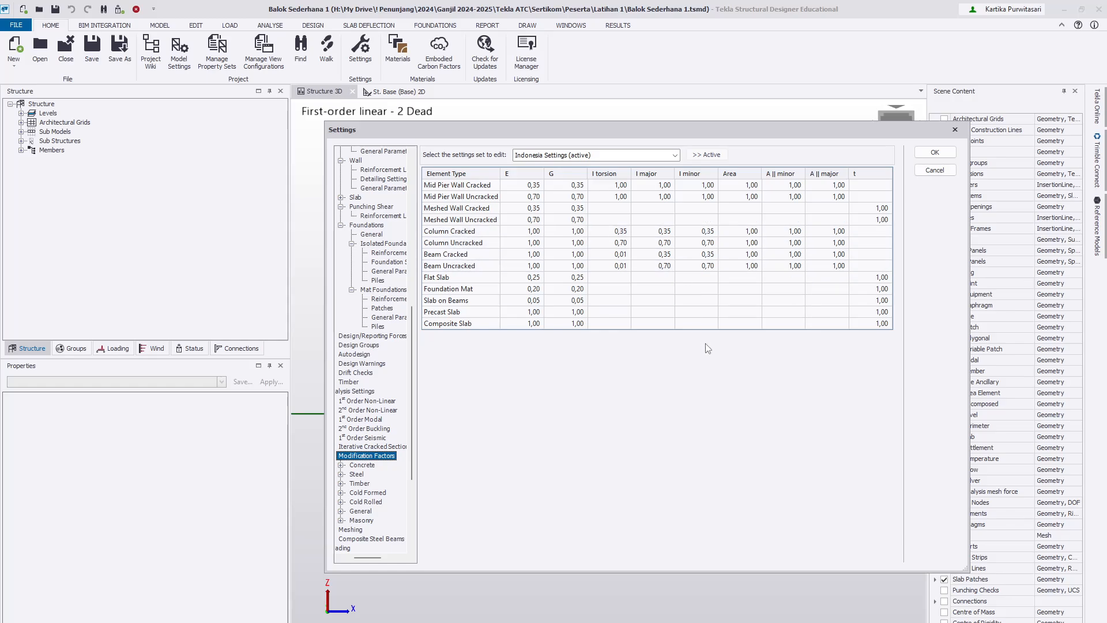
double_click(365, 466)
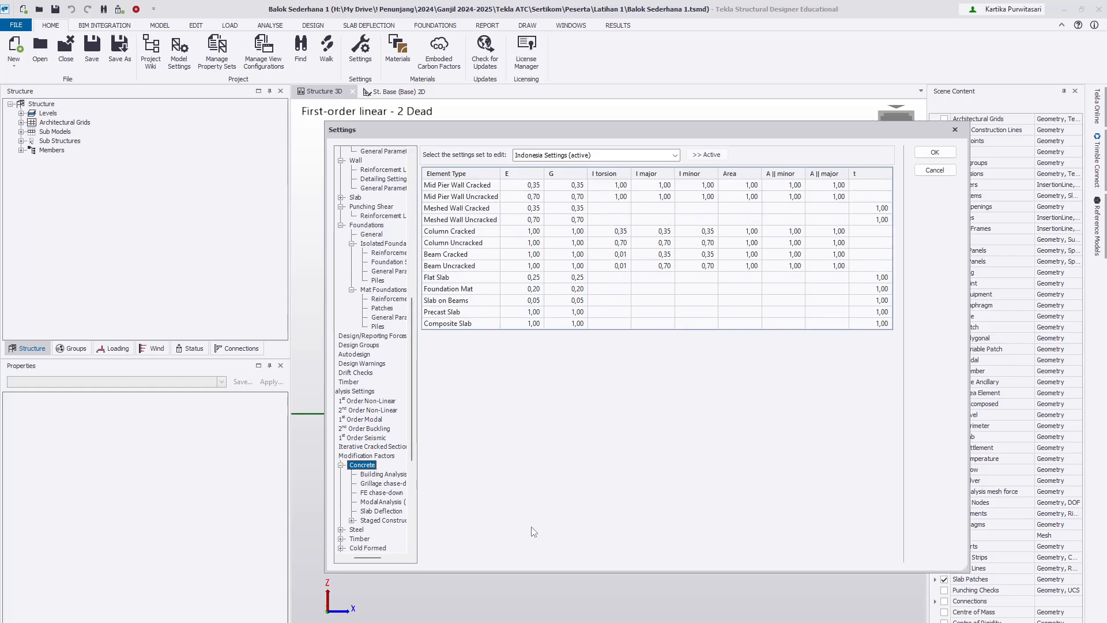
Browse the loading settings, covering the general, line ancillary, area ancillary and wind loading pages.
scroll(381, 529, down, 5)
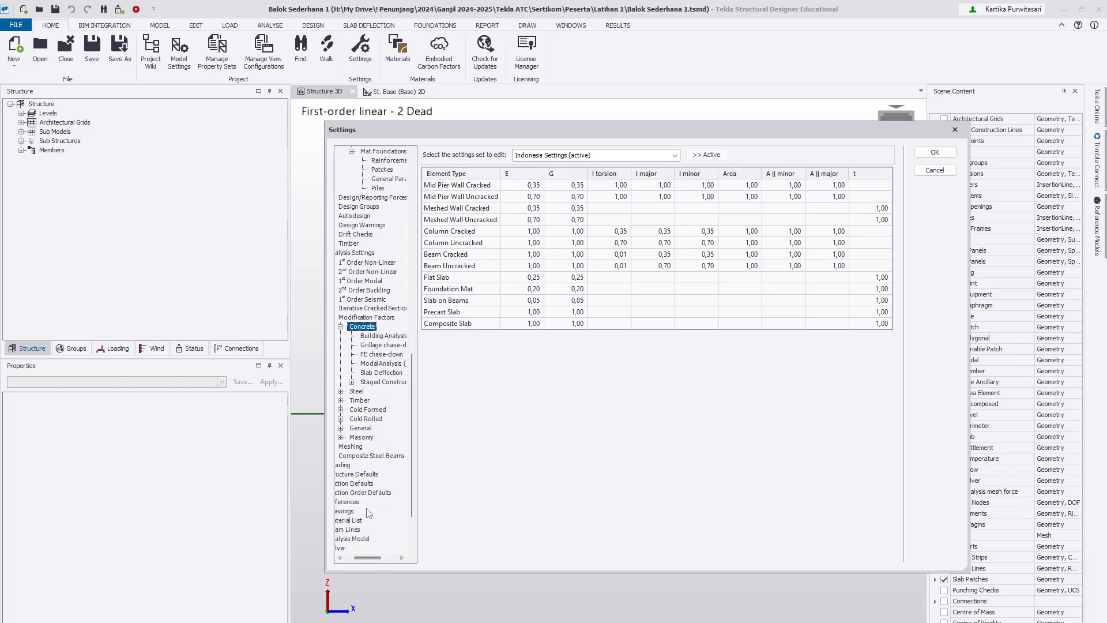
scroll(366, 509, down, 1)
scroll(367, 508, left, 1)
scroll(367, 508, down, 1)
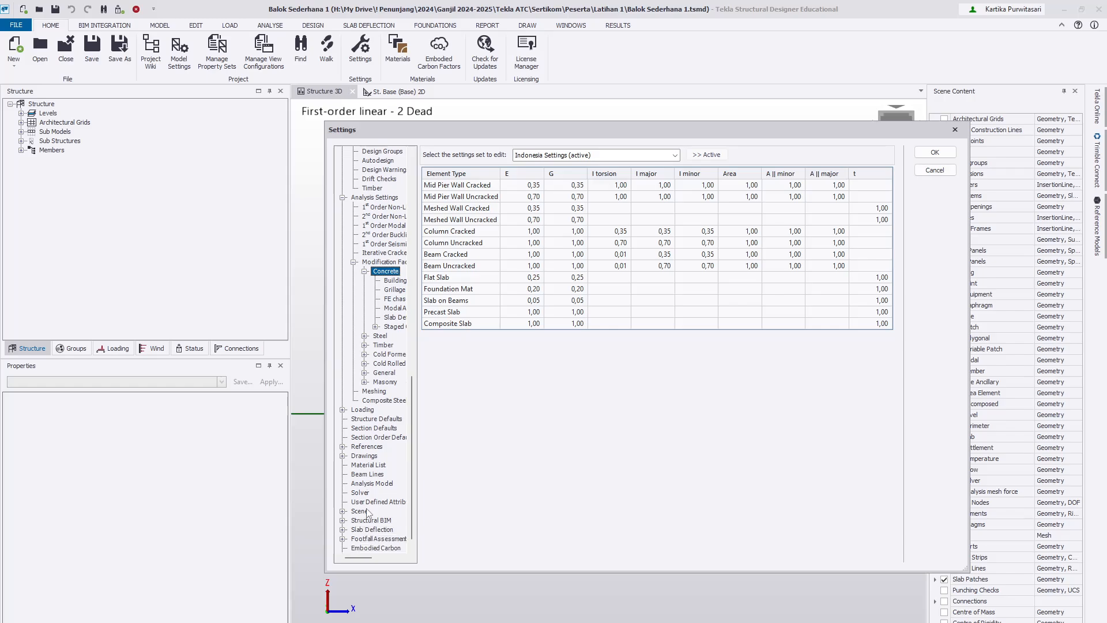
click(364, 410)
key(Down)
key(Down)
key(Down)
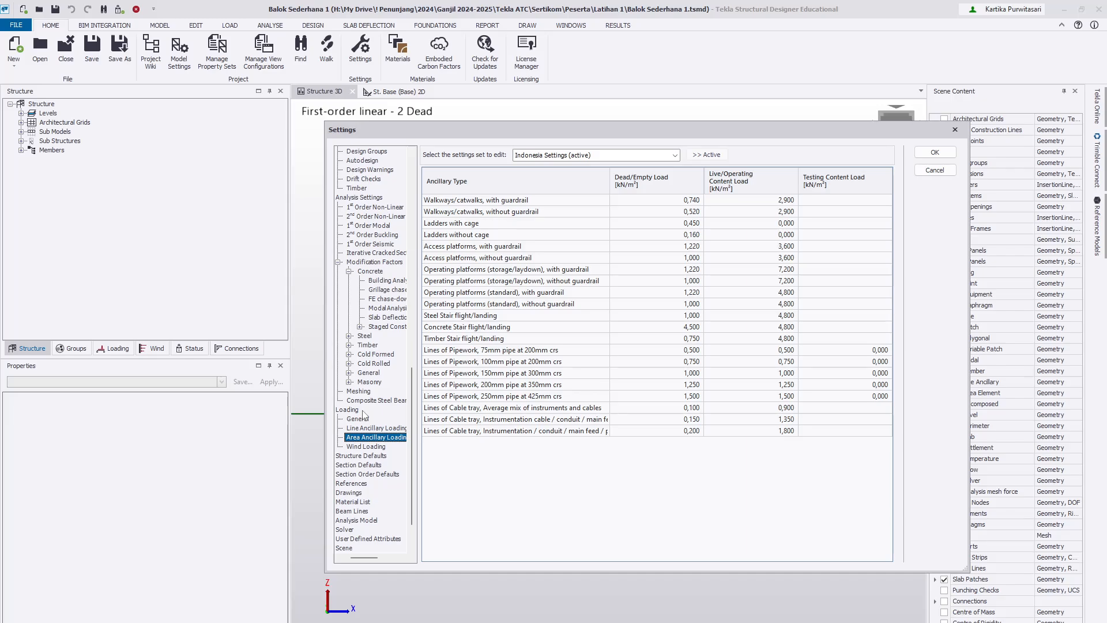
key(Down)
Review the structure, section and section order defaults, and the general, groups, formats and texts reference settings.
key(Down)
key(Down)
key(Down)
key(Down)
key(Down)
key(Down)
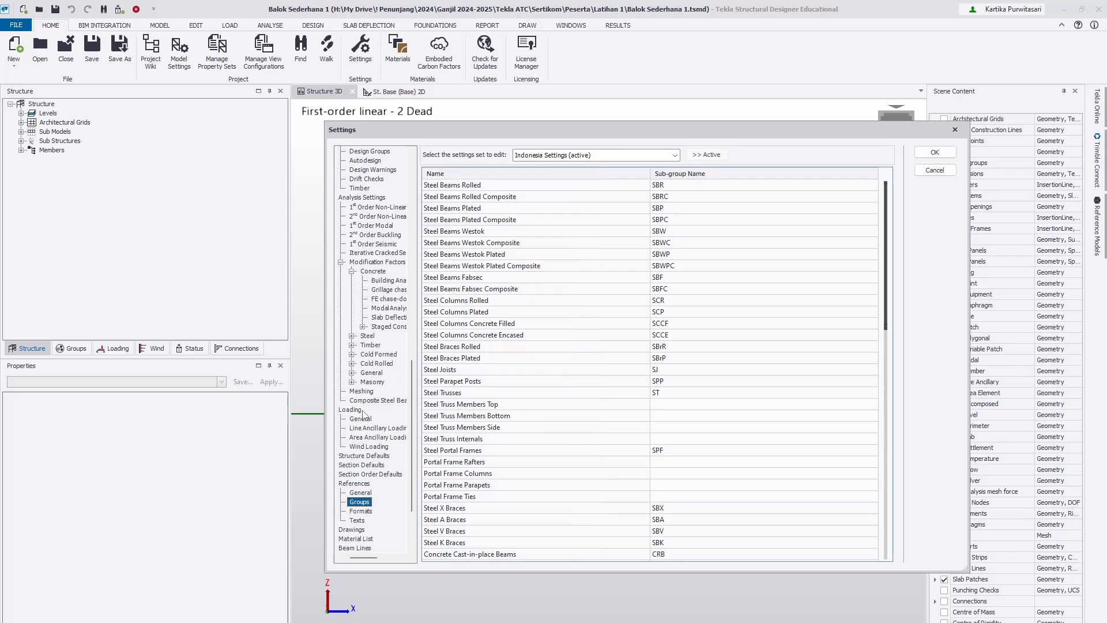
key(Down)
key(Down)
Review the drawing export preferences, layer configurations and material list settings, and accept the settings.
key(Down)
key(Down)
key(Down)
key(Down)
key(Down)
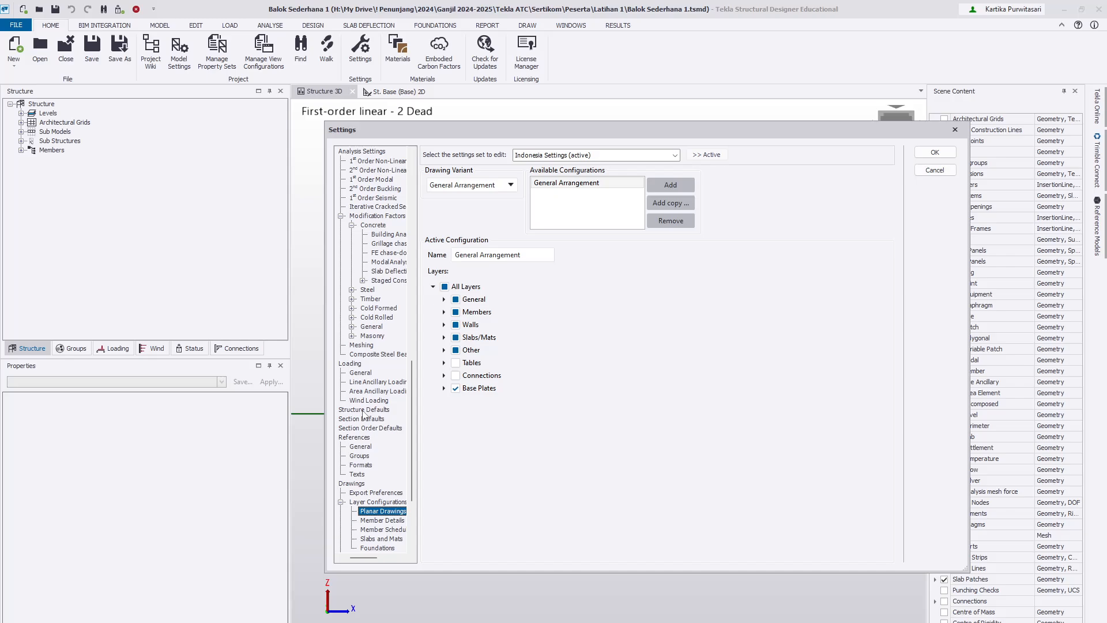
key(Down)
scroll(363, 414, down, 4)
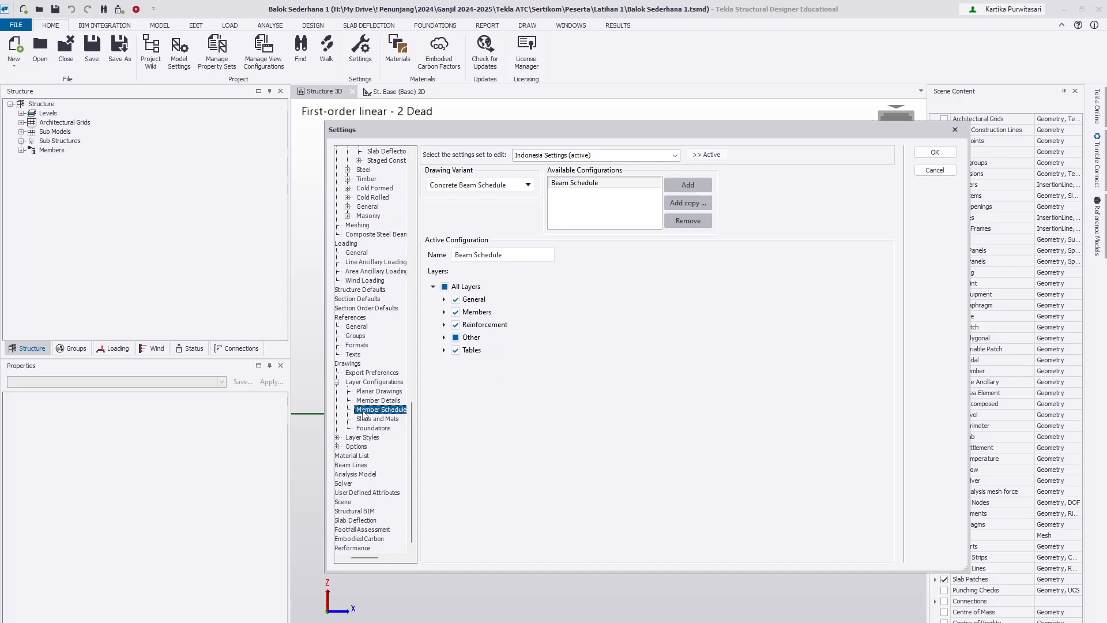
click(364, 457)
click(934, 153)
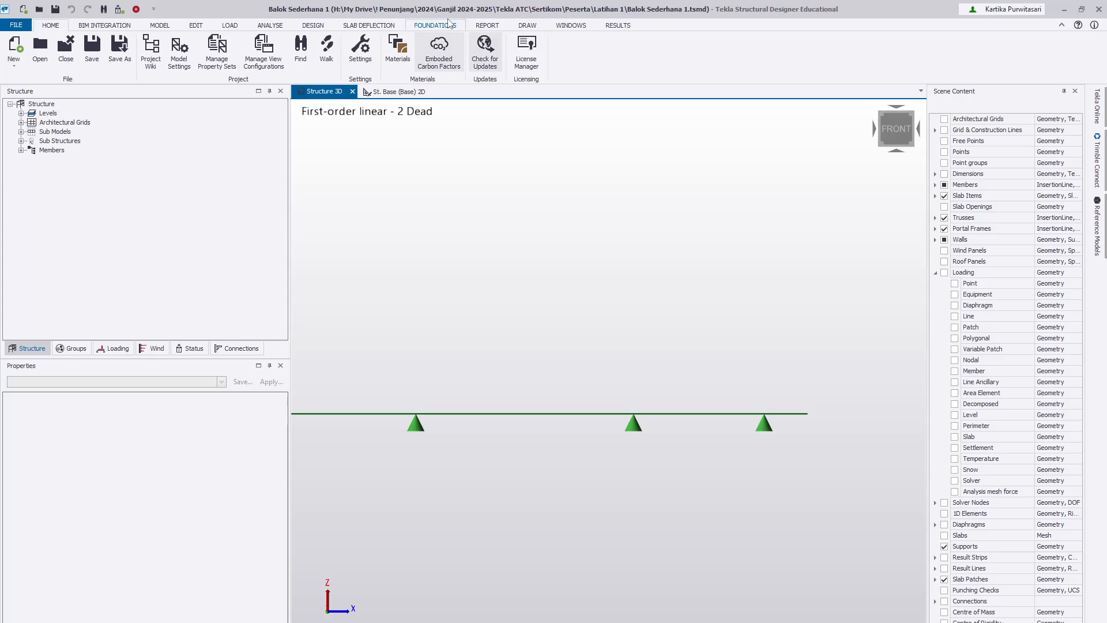
Review the references, general loading and area ancillary loading pages in the model settings, and close them without changes.
click(183, 53)
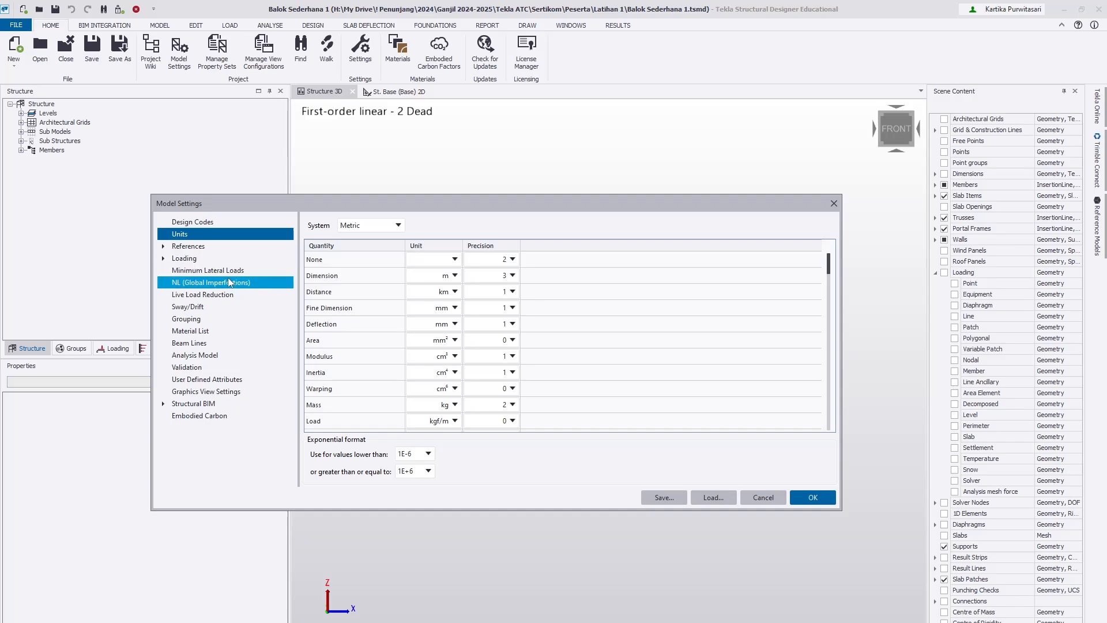
click(193, 248)
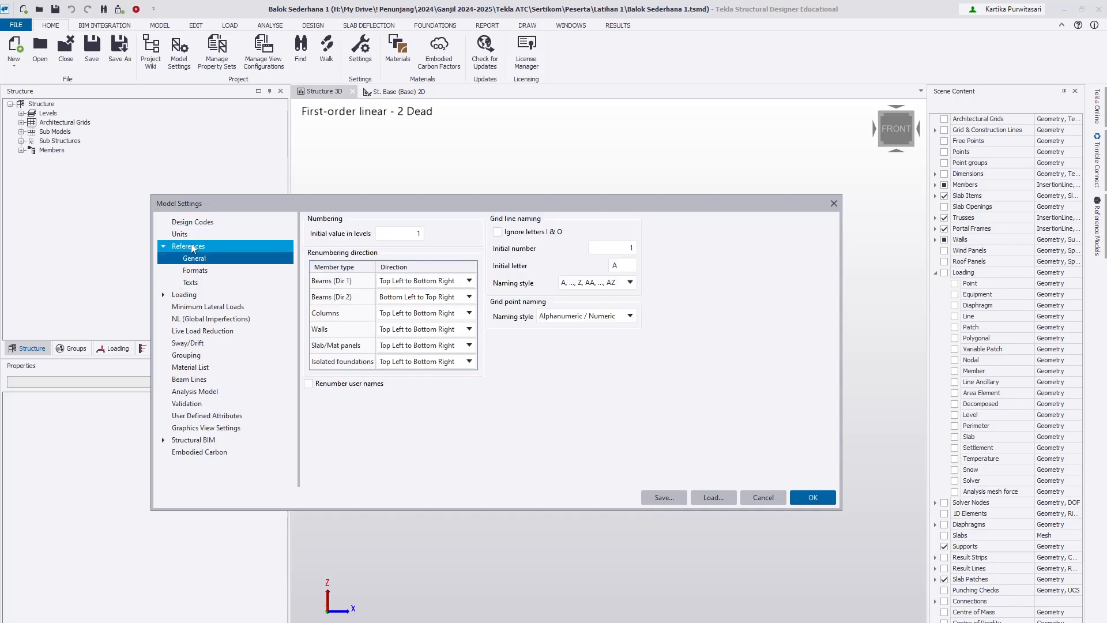
click(195, 296)
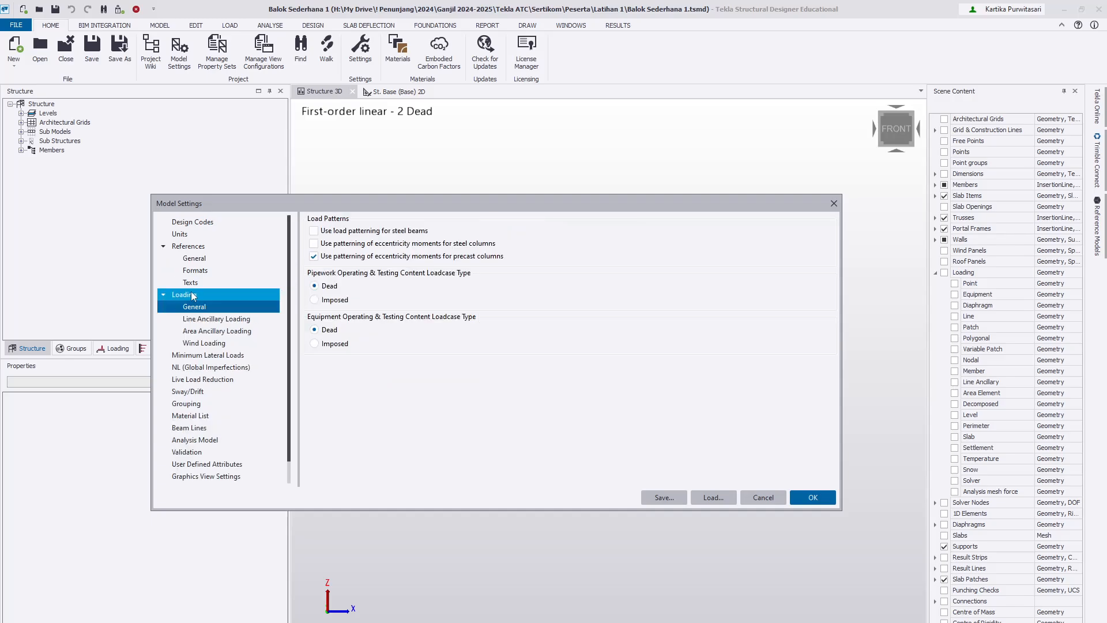
click(217, 330)
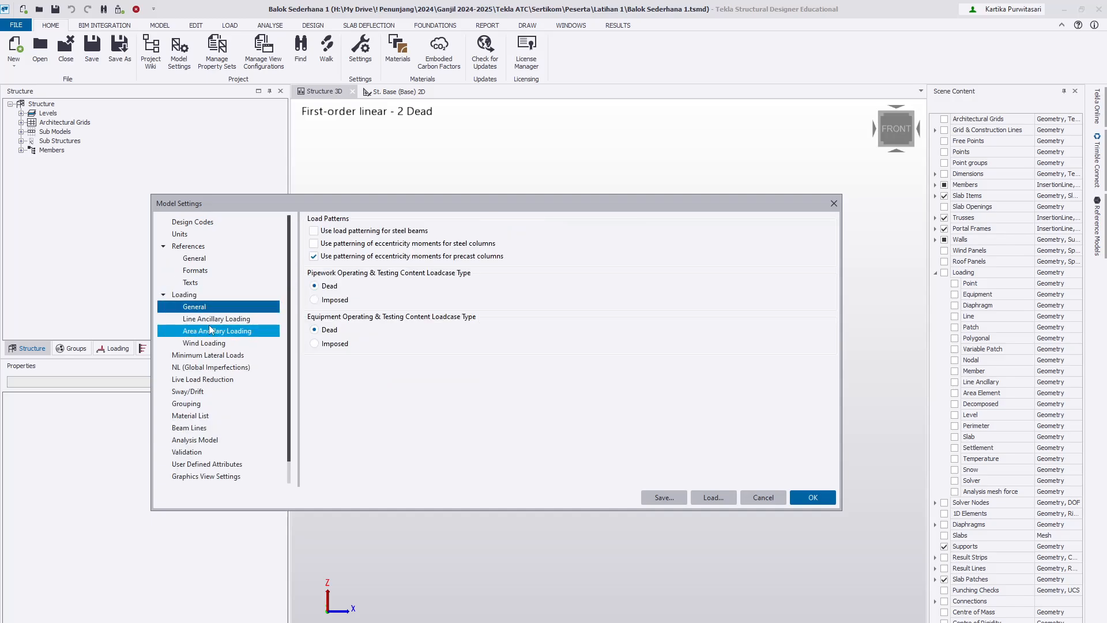
click(833, 204)
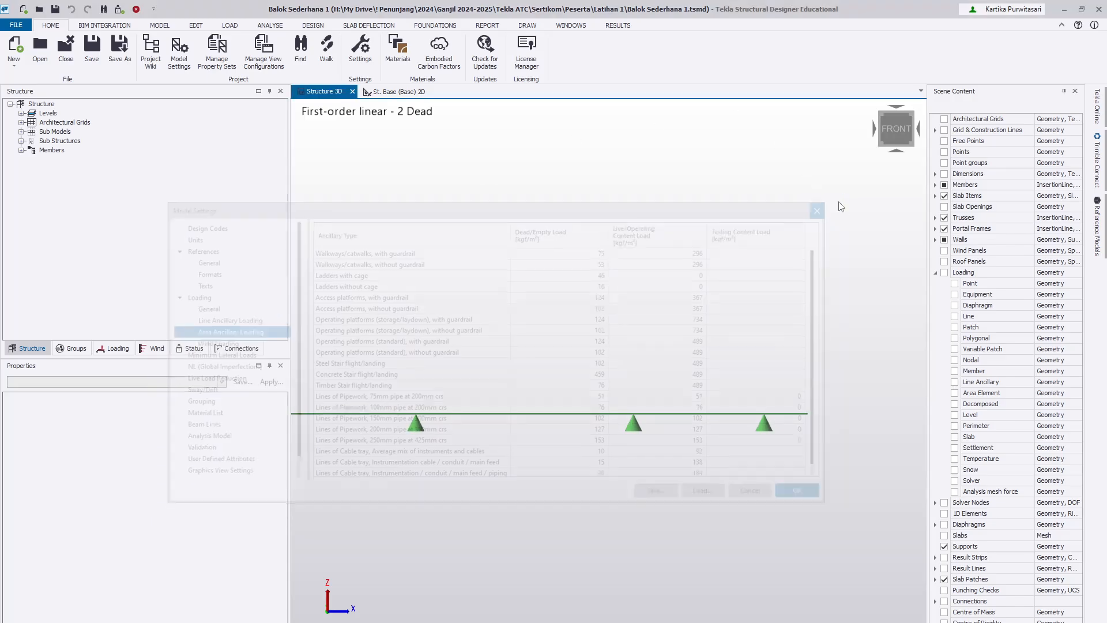
View the BIM integration and modelling commands, examine the Base level's type options in Construction Levels, and leave without changes.
click(86, 25)
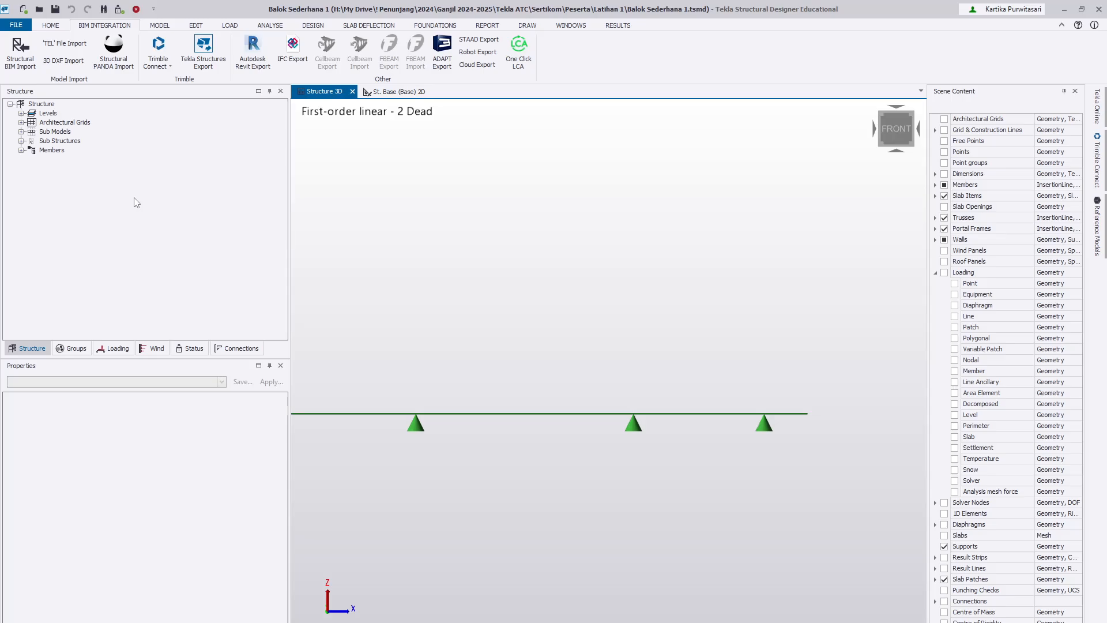
click(173, 26)
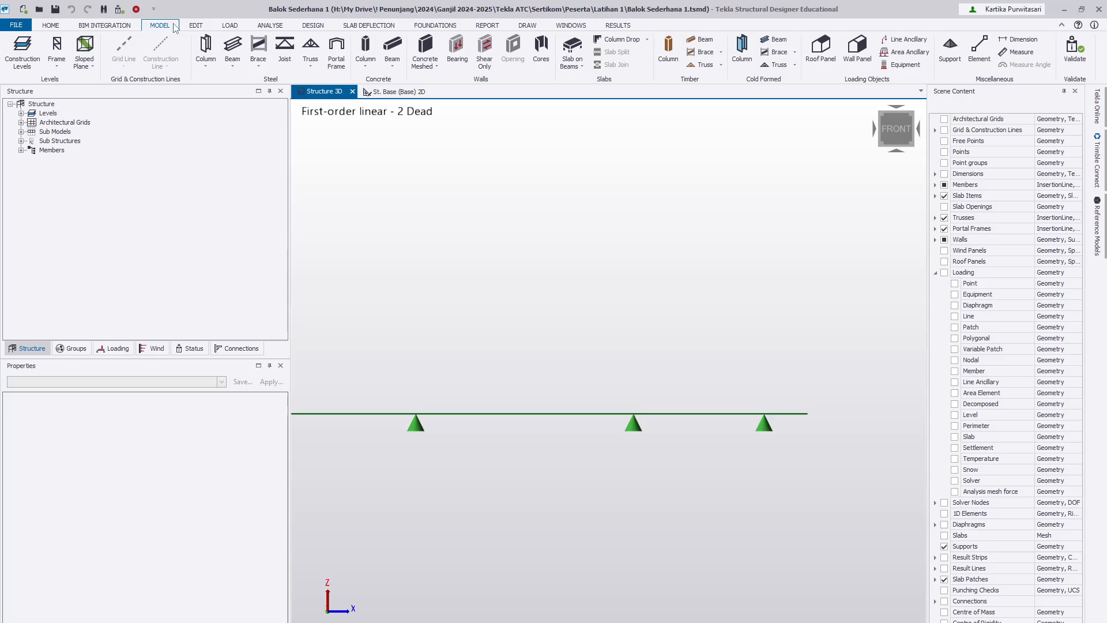
click(17, 64)
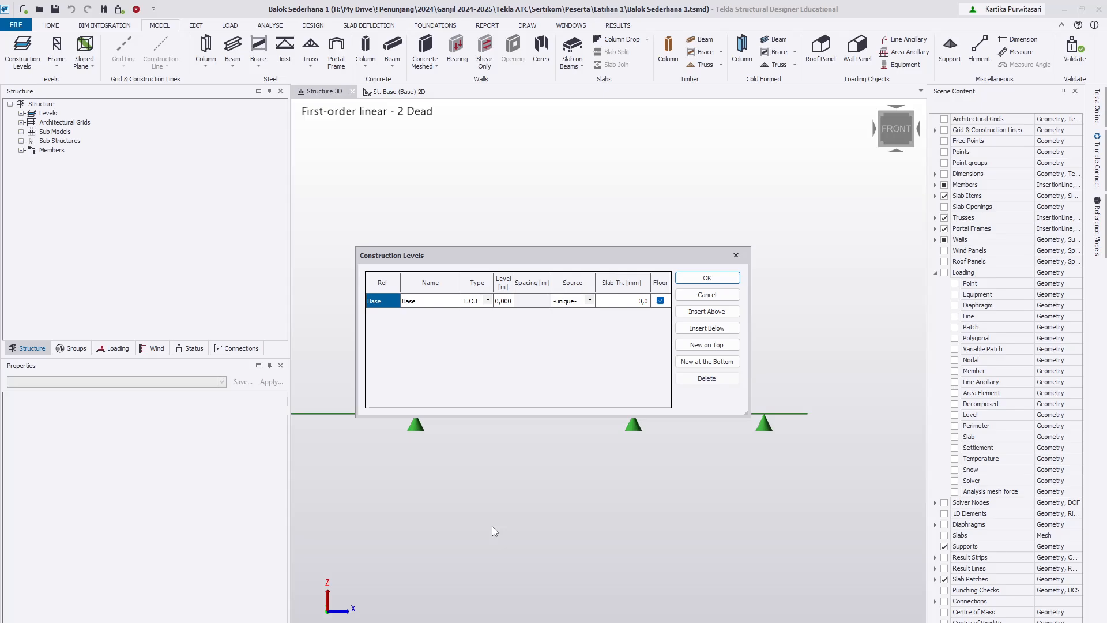
click(487, 301)
click(488, 300)
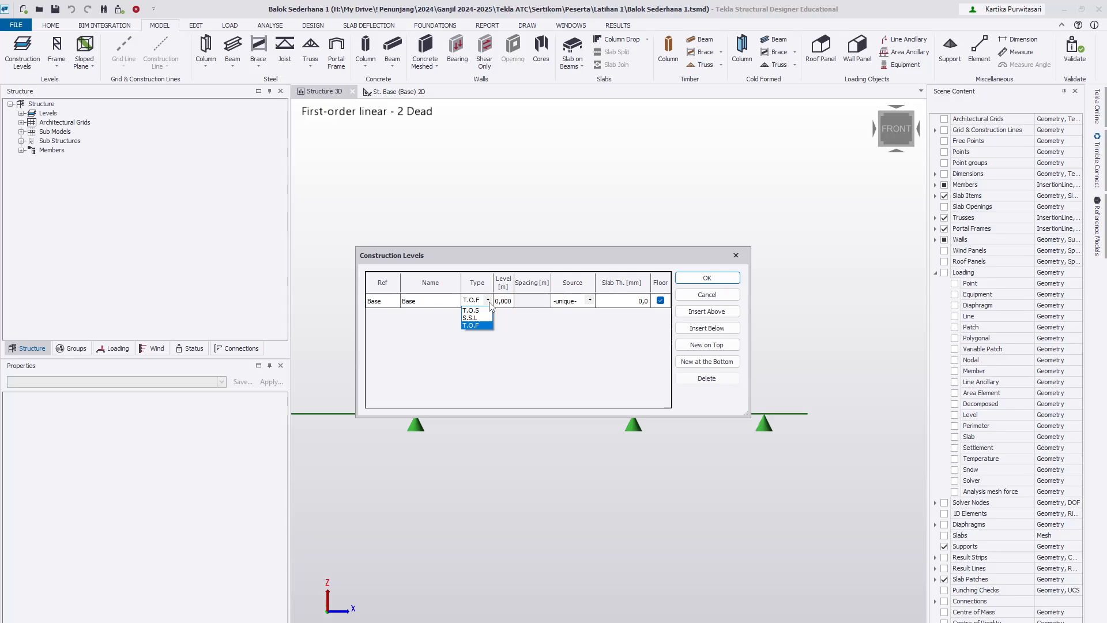
click(737, 257)
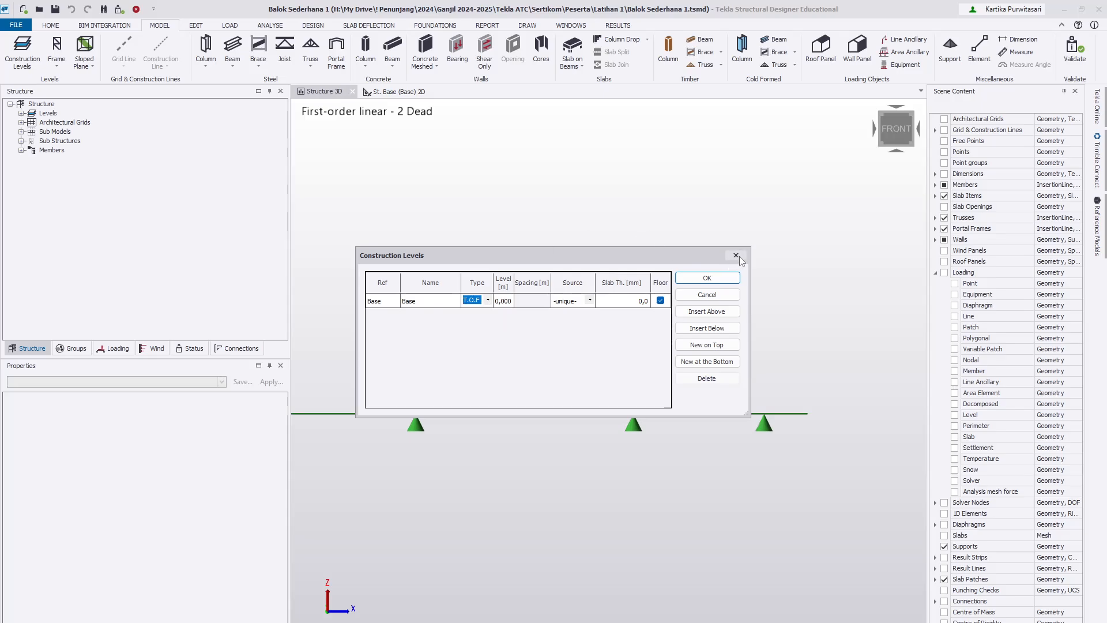
click(739, 256)
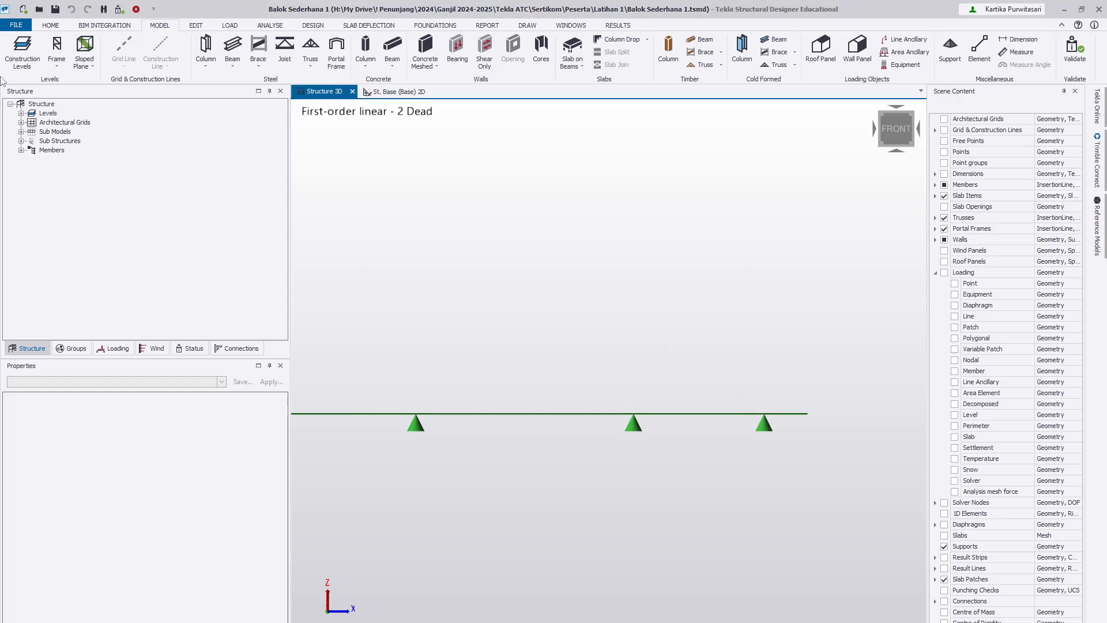
View the Frame command's options, inspect the restraint properties of the support nearest the beam's right end, and clear the selection.
click(60, 64)
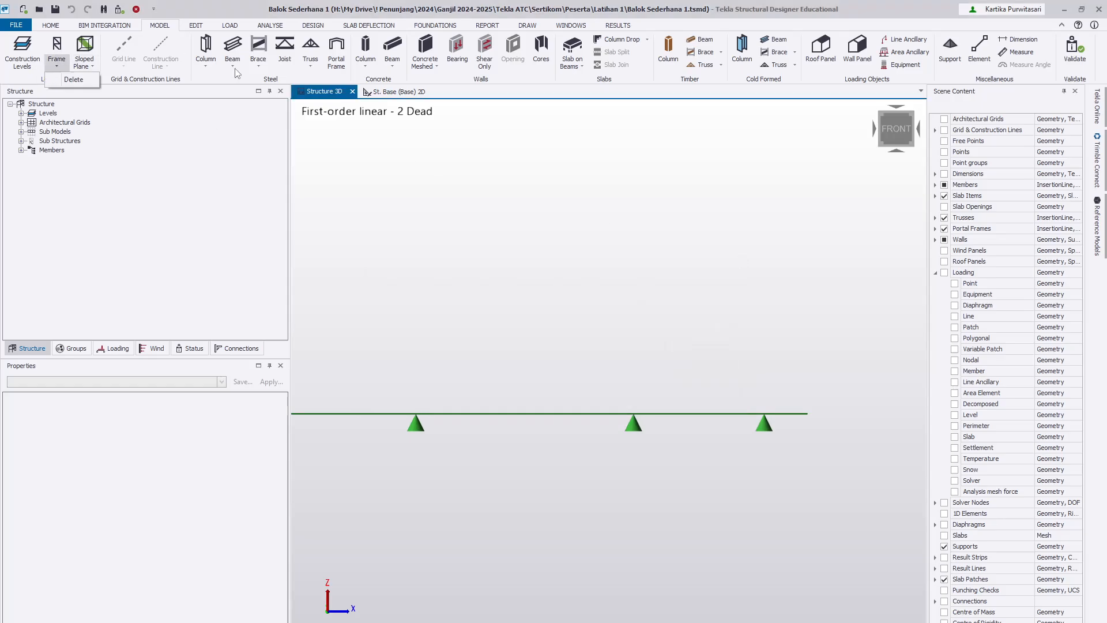
click(249, 76)
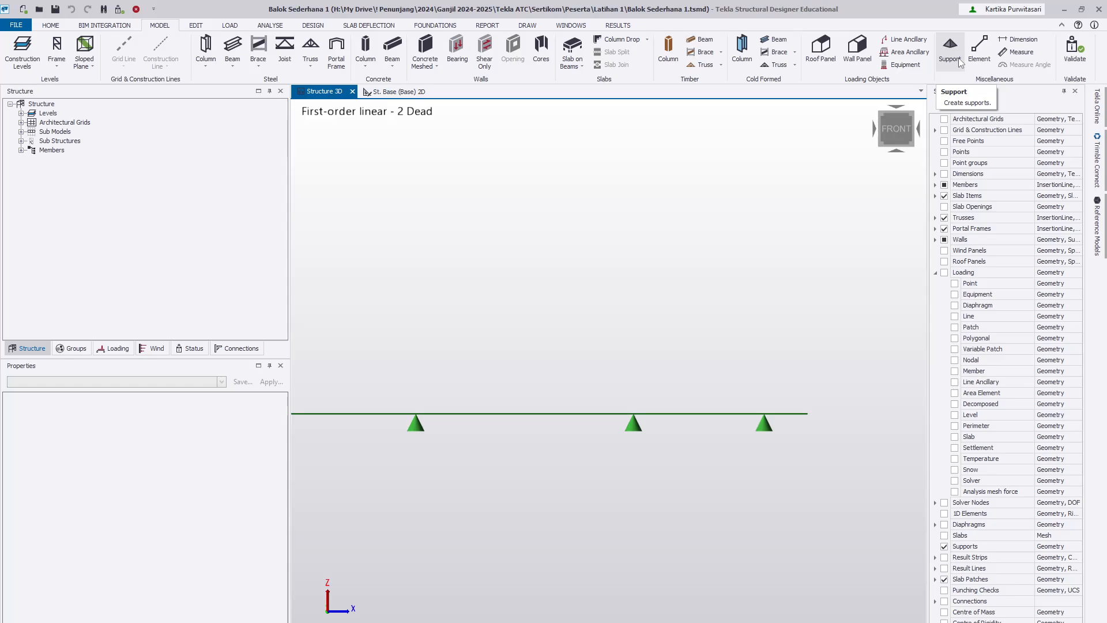
click(771, 431)
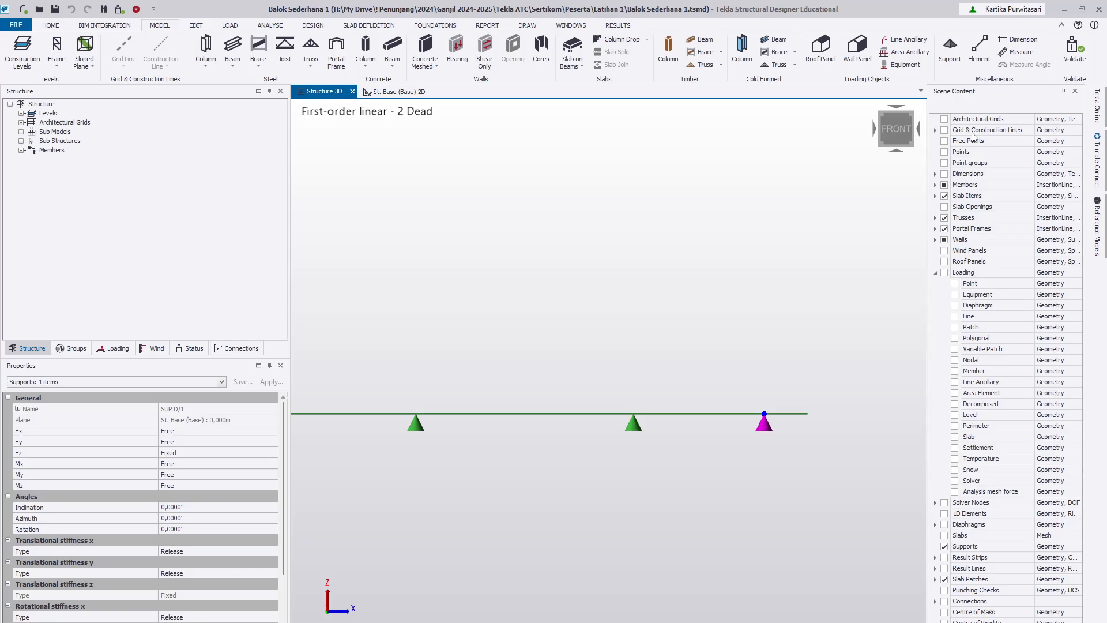
key(Escape)
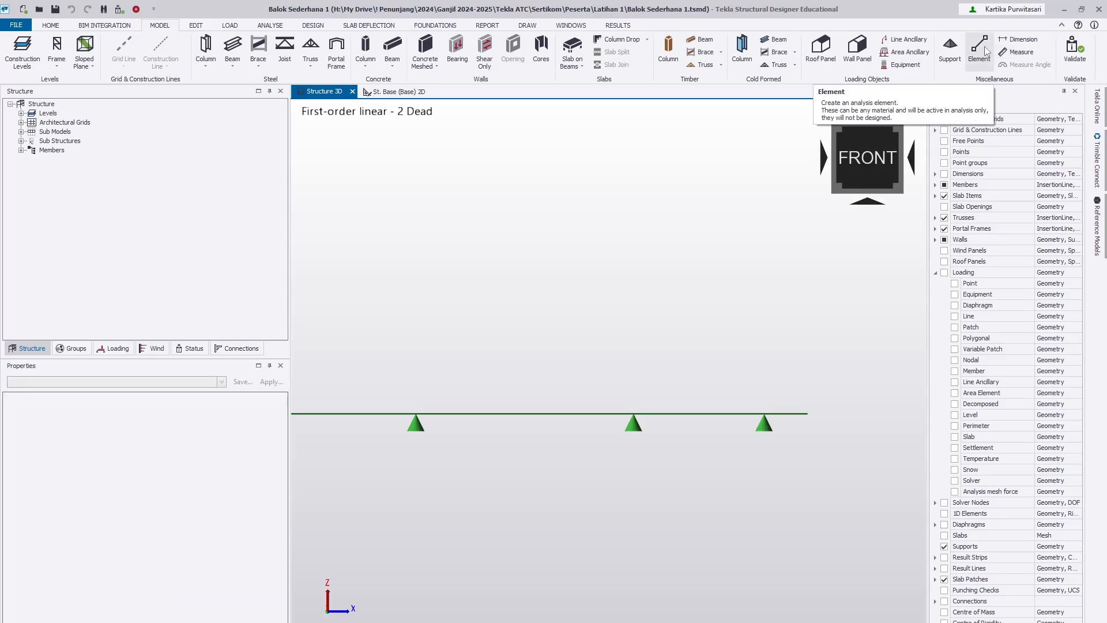
Dimension the distance between the first two visible supports along the beam, and leave the Dimension command.
click(1019, 39)
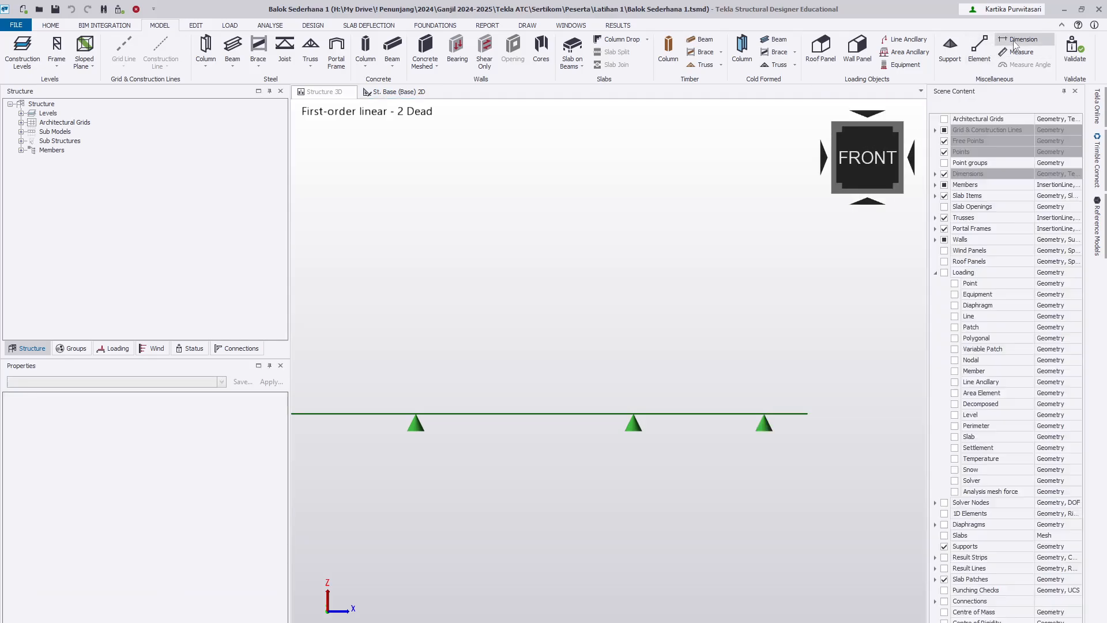
click(416, 413)
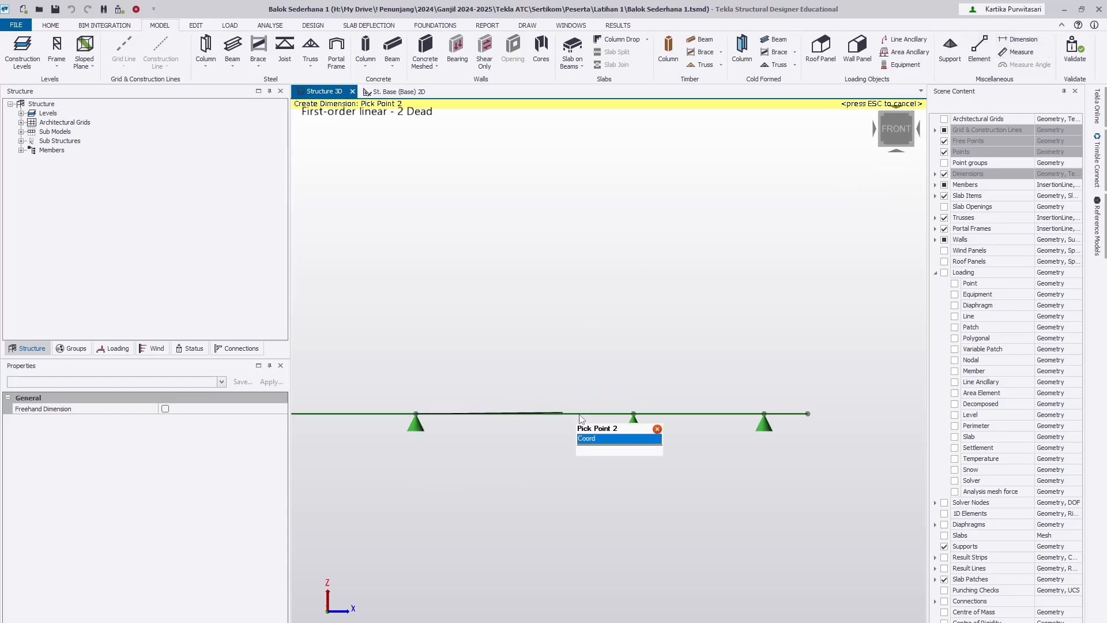
click(633, 413)
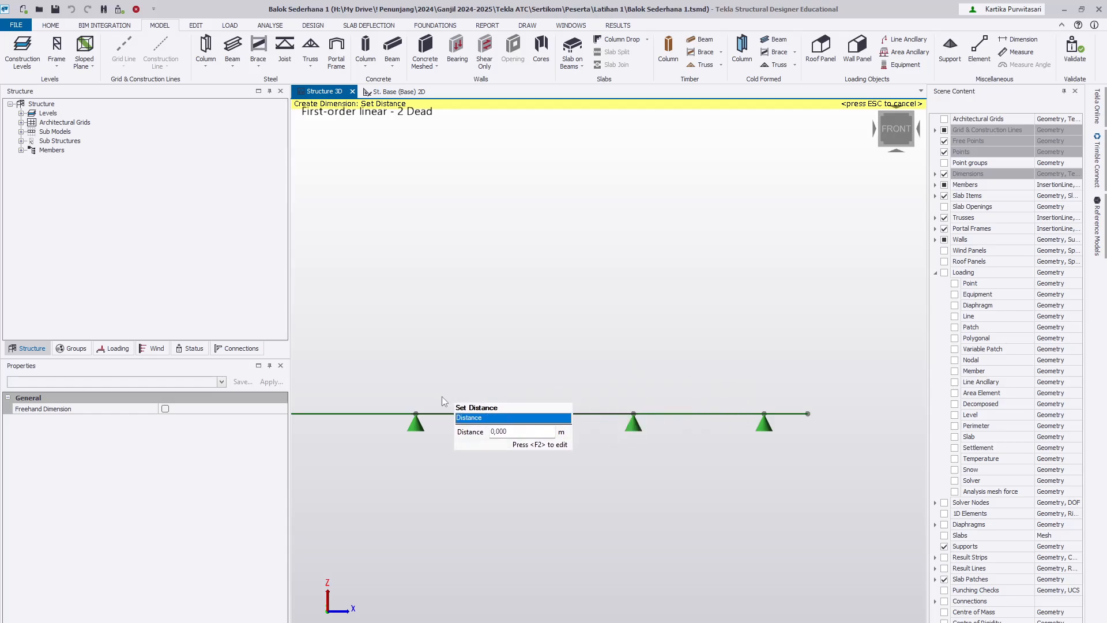
click(417, 410)
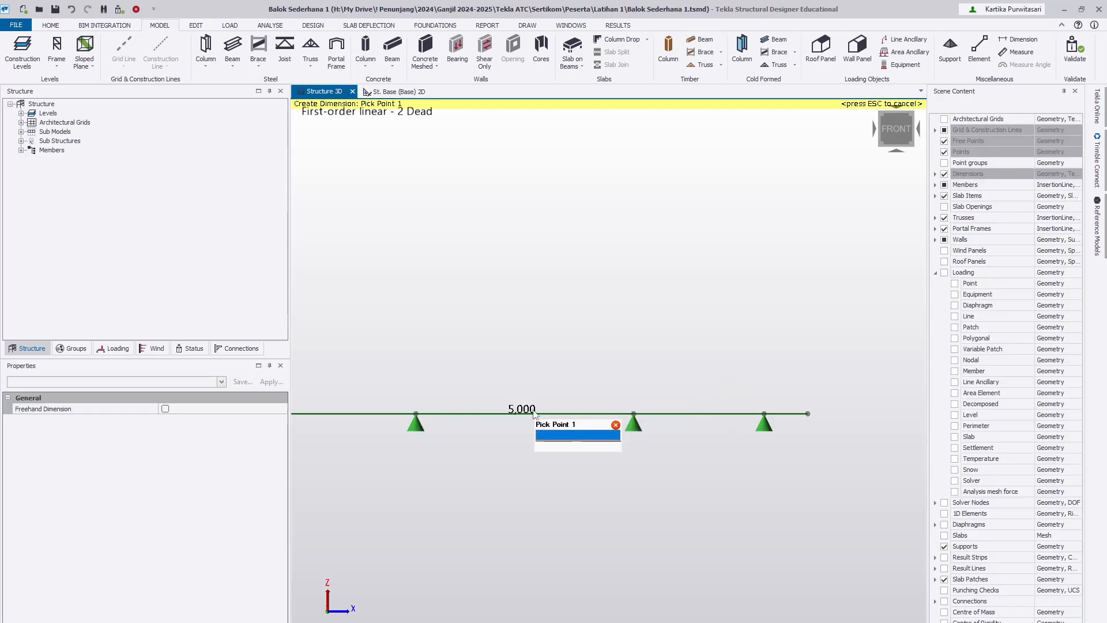
key(Escape)
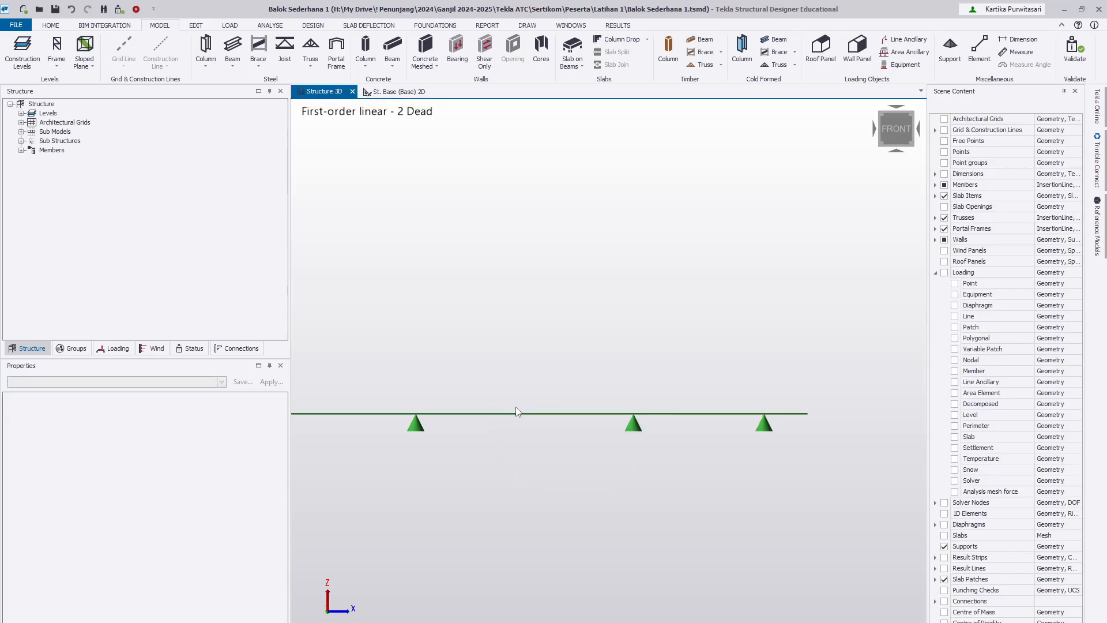
Measure the distance between the first two visible supports with the Measure tool.
click(1018, 52)
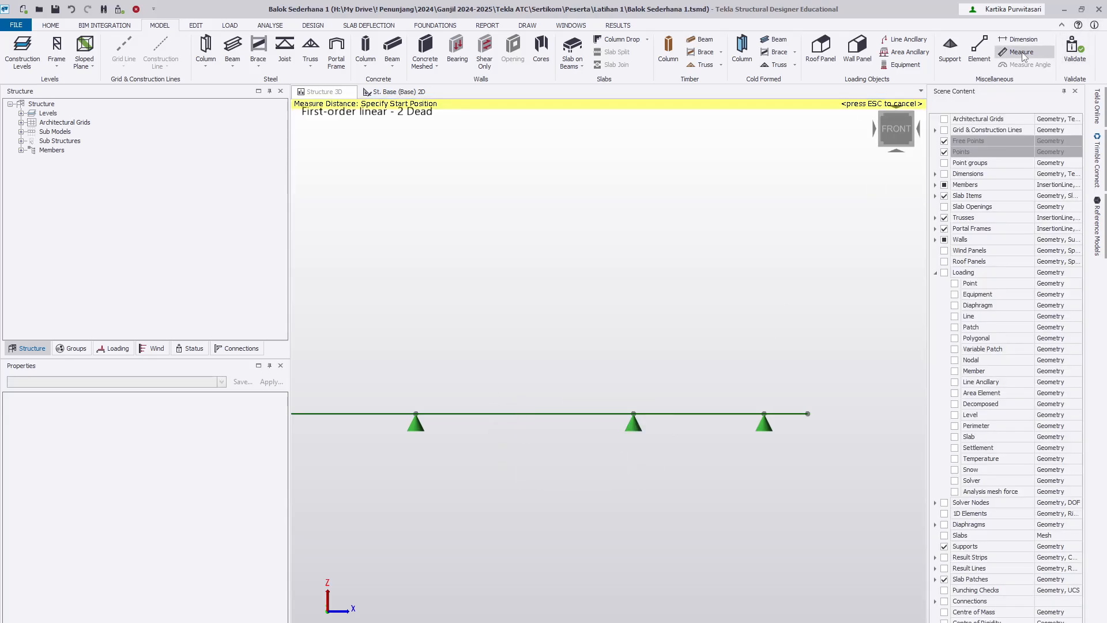
click(416, 413)
click(634, 413)
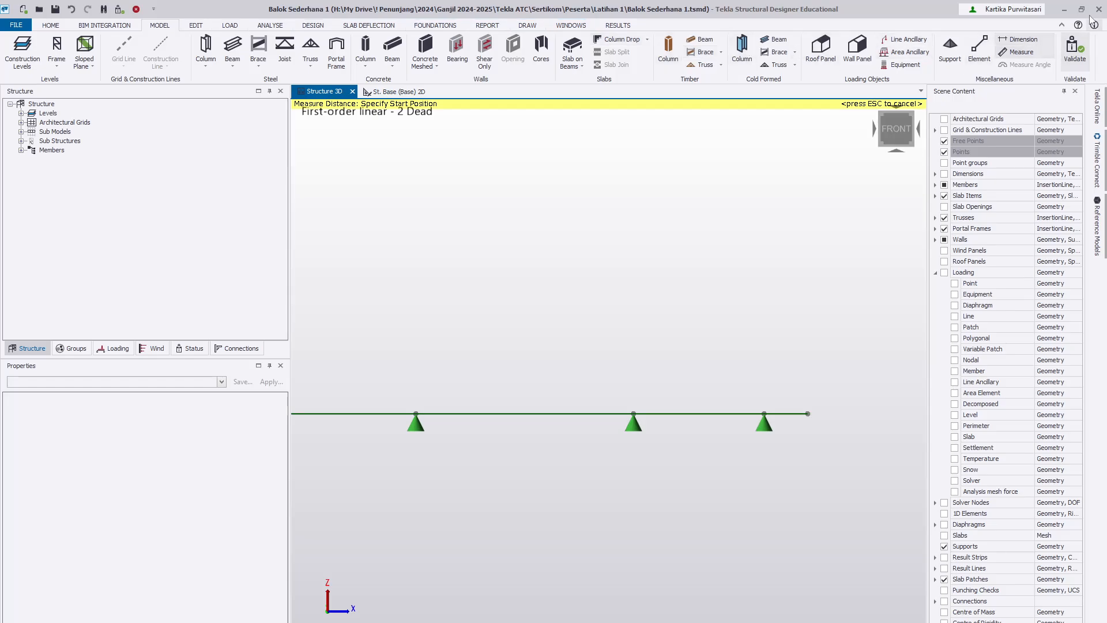
View the Tekla Online help and the editing and load commands, and examine the Loadcases and Combinations lists without changing them.
mouse_move(1103, 98)
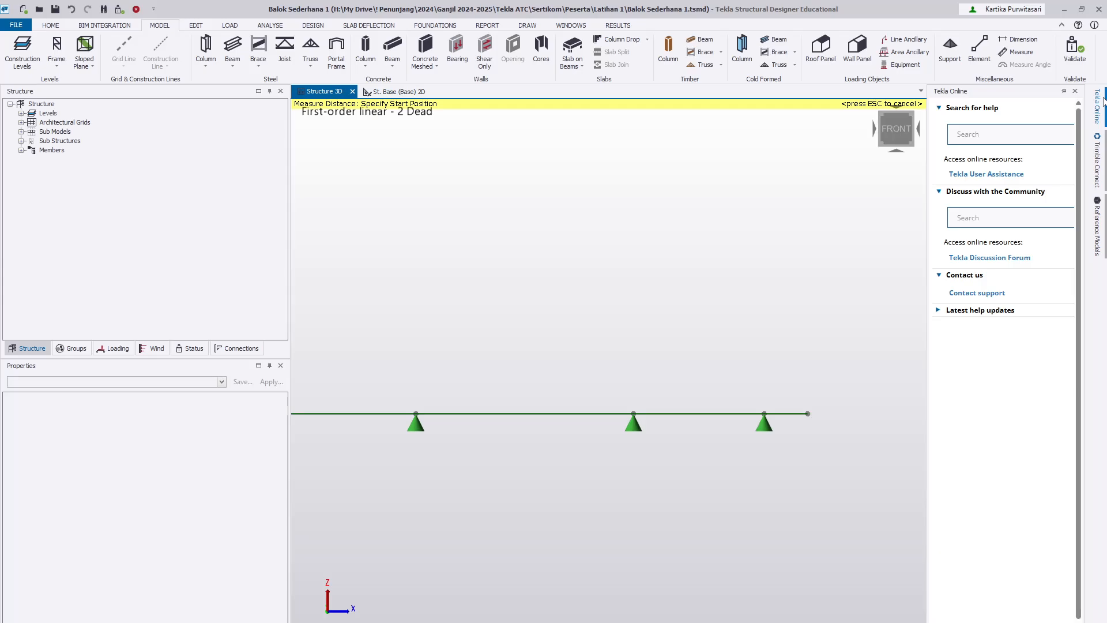
click(196, 26)
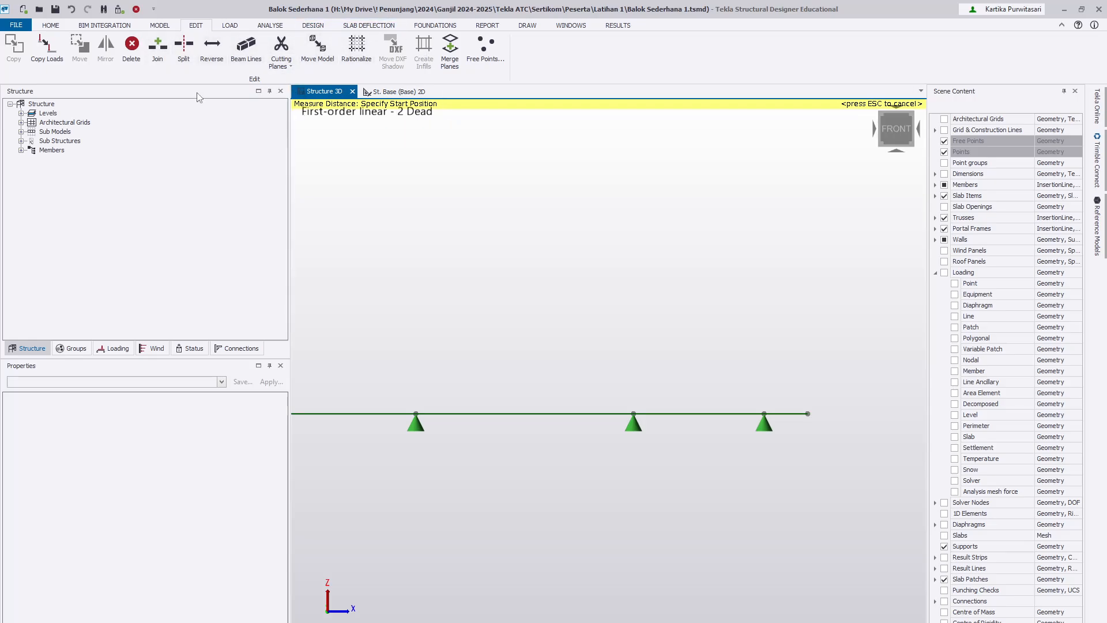
click(230, 26)
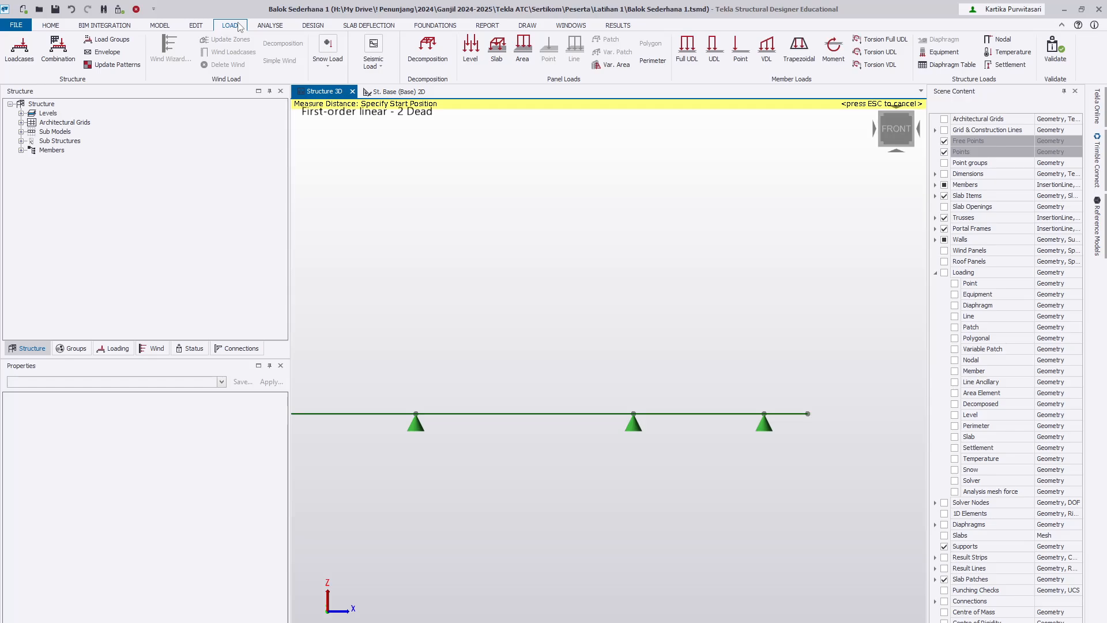
click(14, 60)
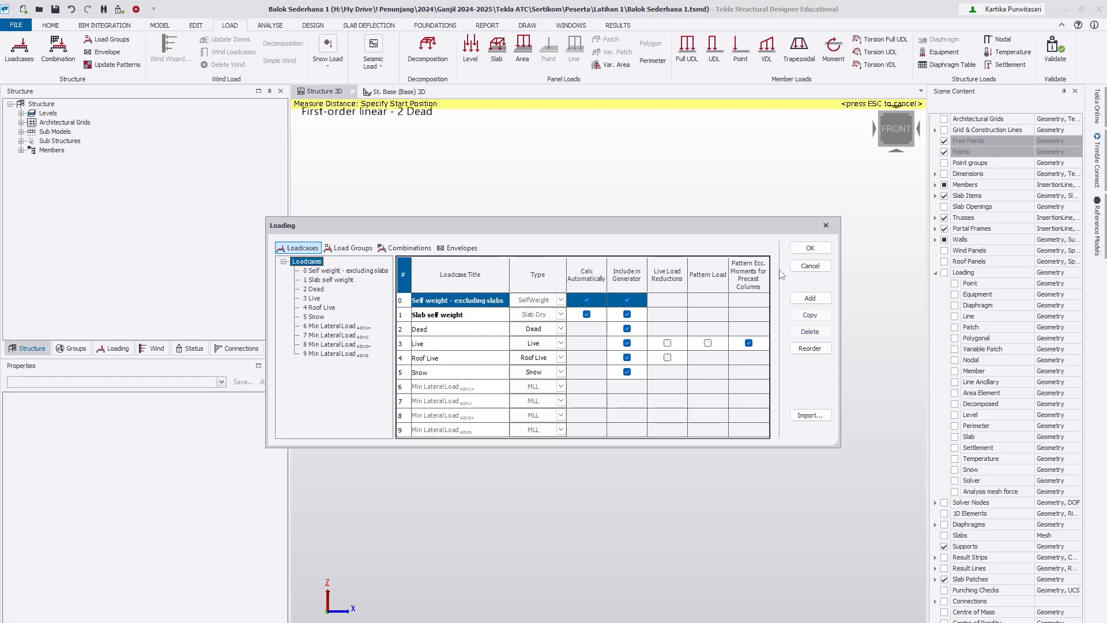
click(834, 224)
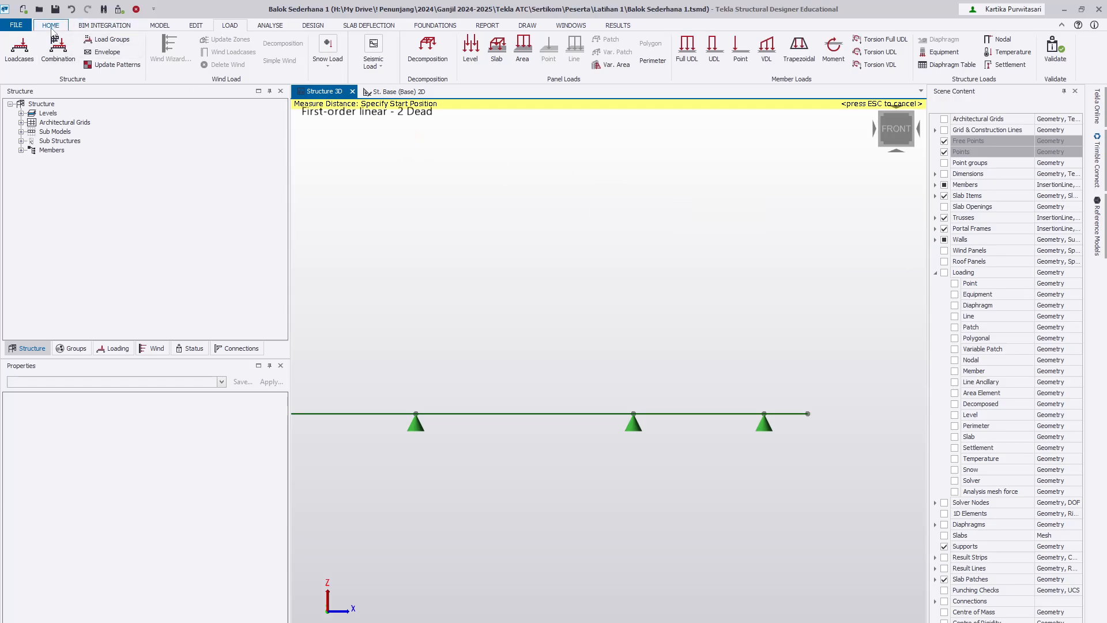
click(58, 49)
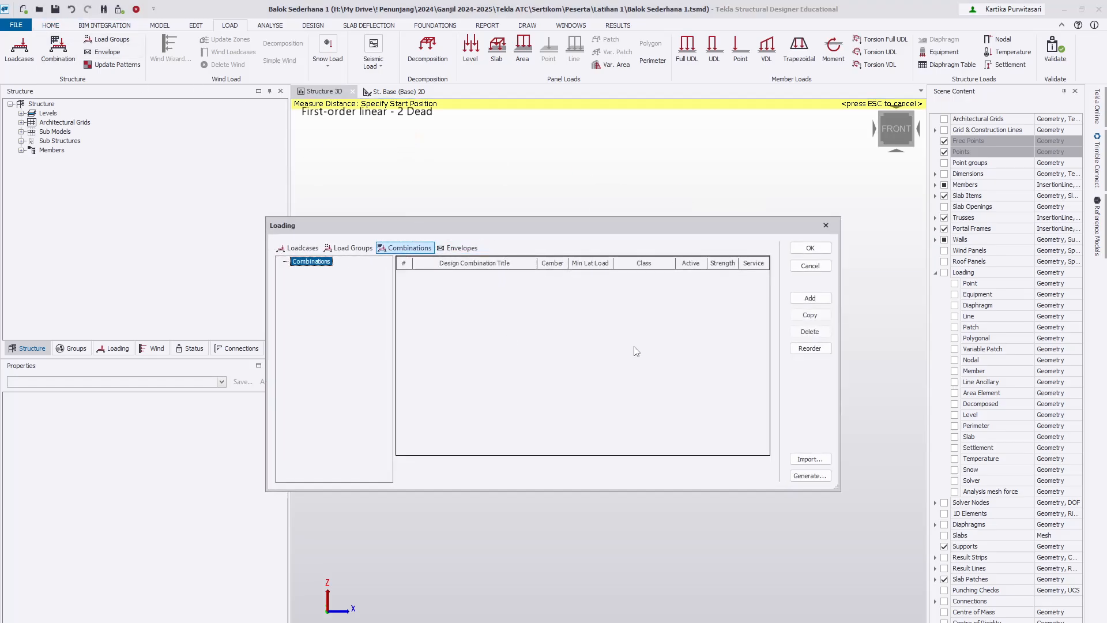
click(831, 223)
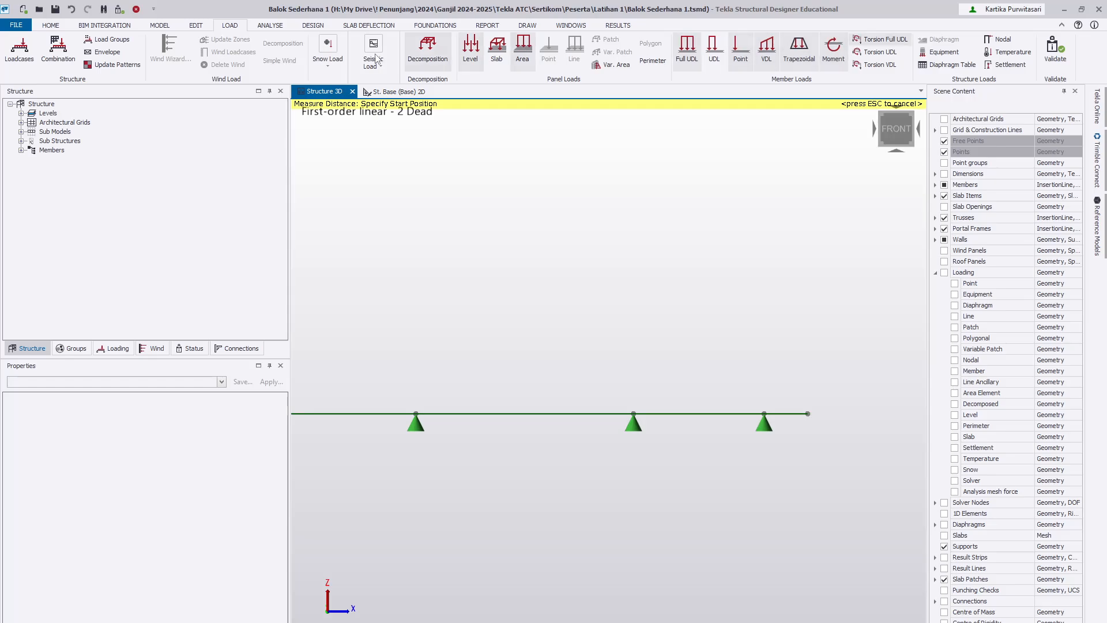
View the analysis commands, and revisit the modelling, editing, panel load and member load commands.
click(269, 25)
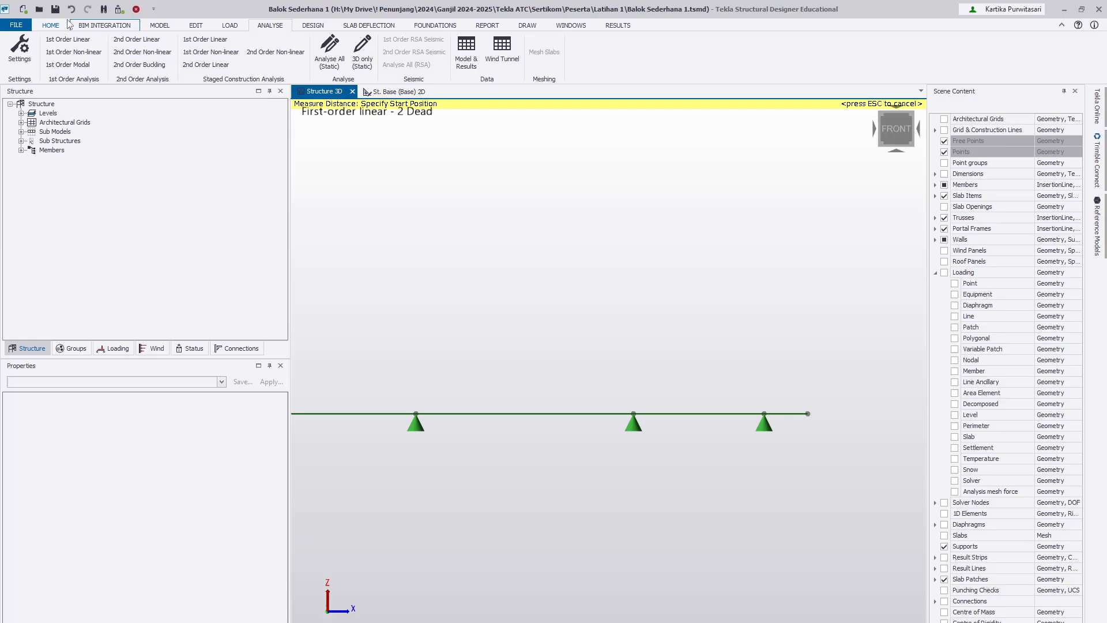
click(152, 28)
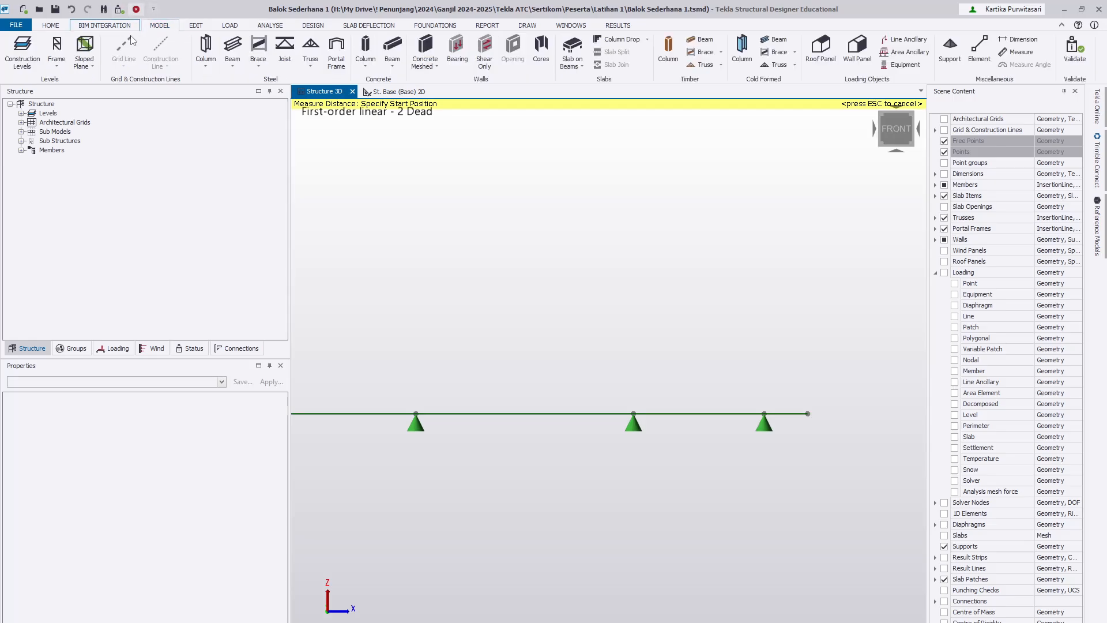
click(196, 26)
click(230, 26)
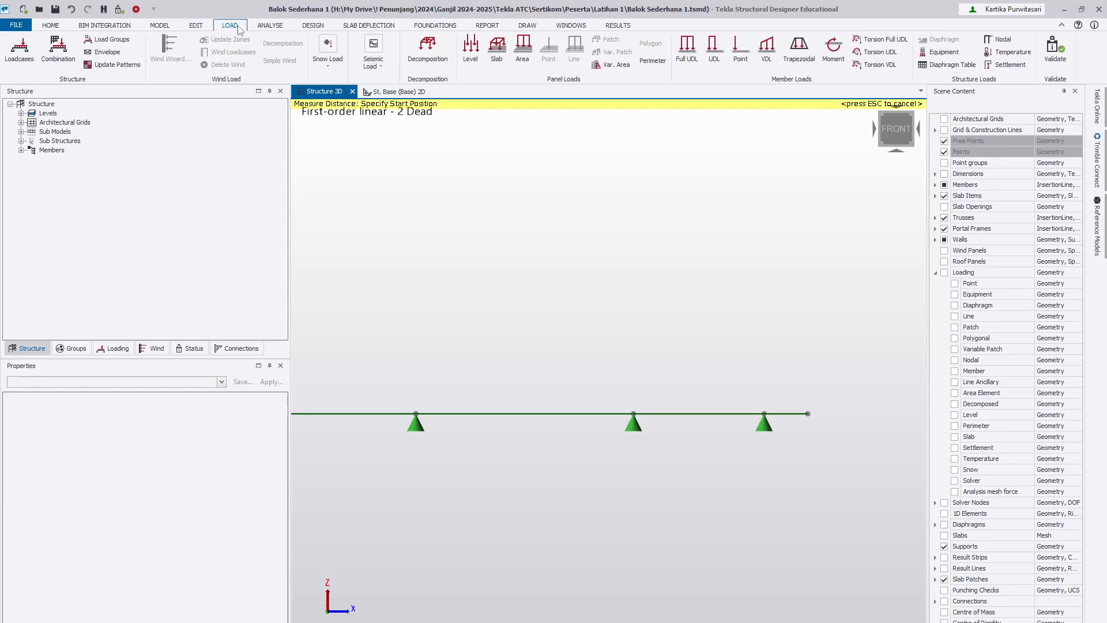
mouse_move(562, 146)
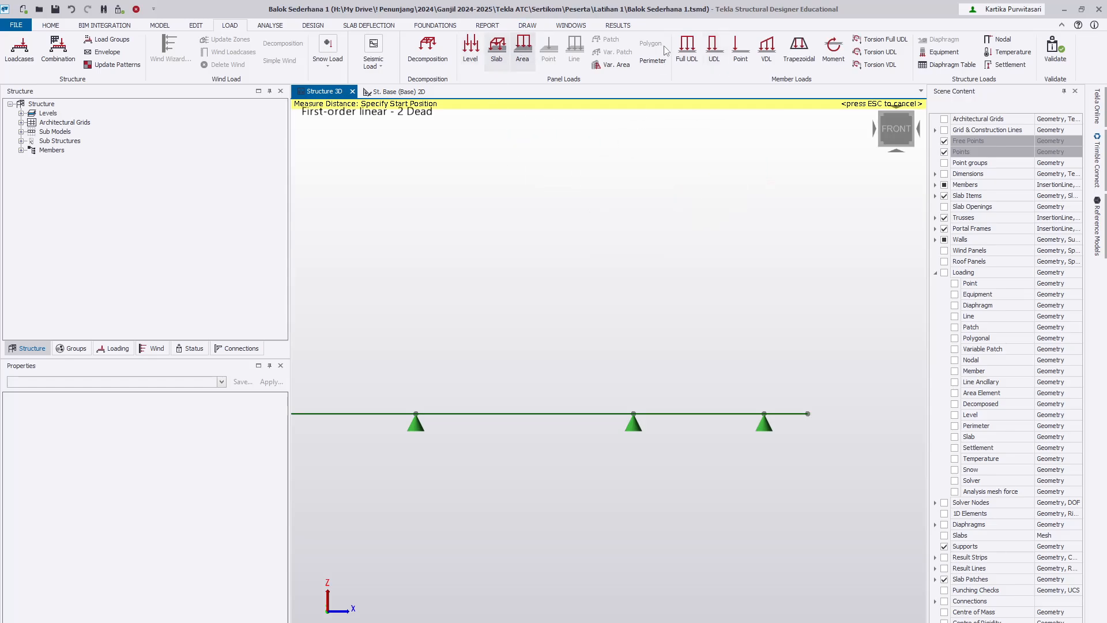
Review the analysis, design, slab deflection, foundation, report and drawing commands in turn.
click(275, 29)
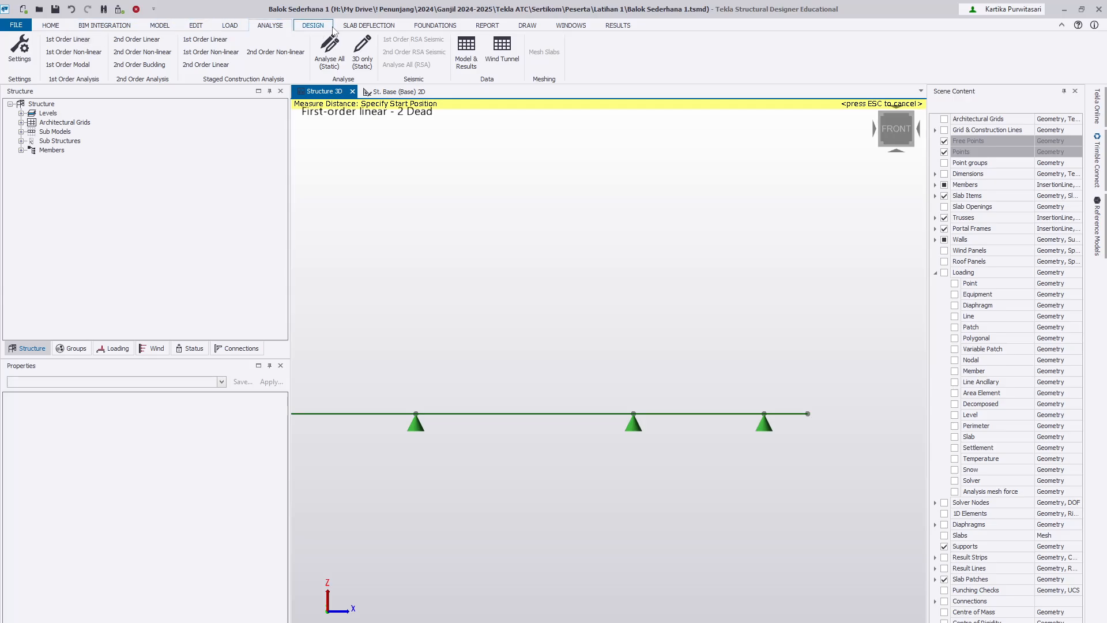
click(319, 29)
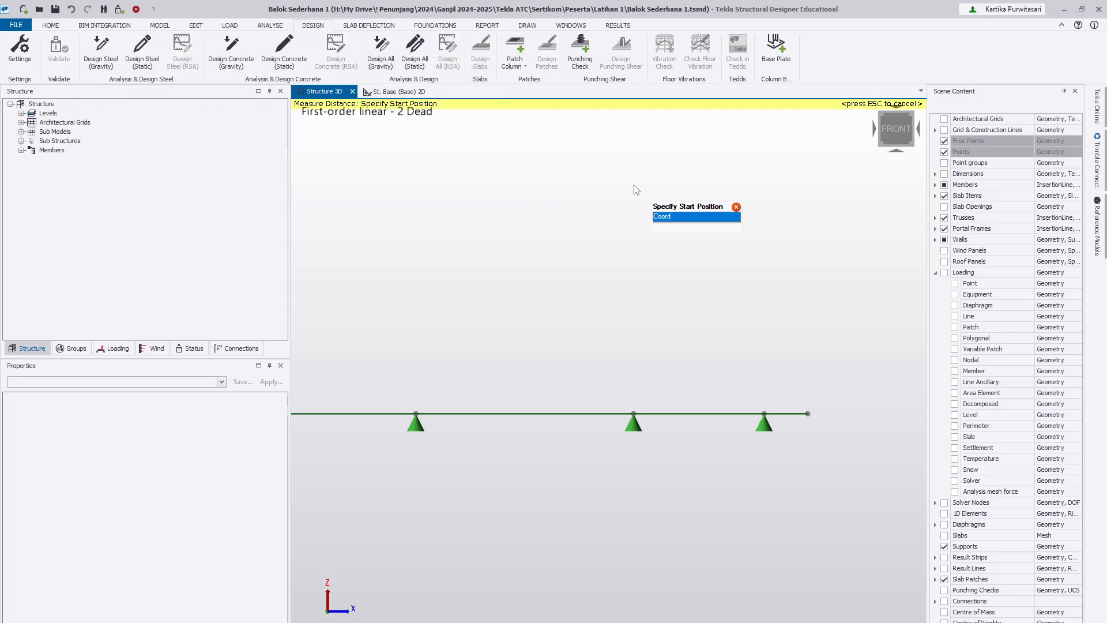
click(384, 28)
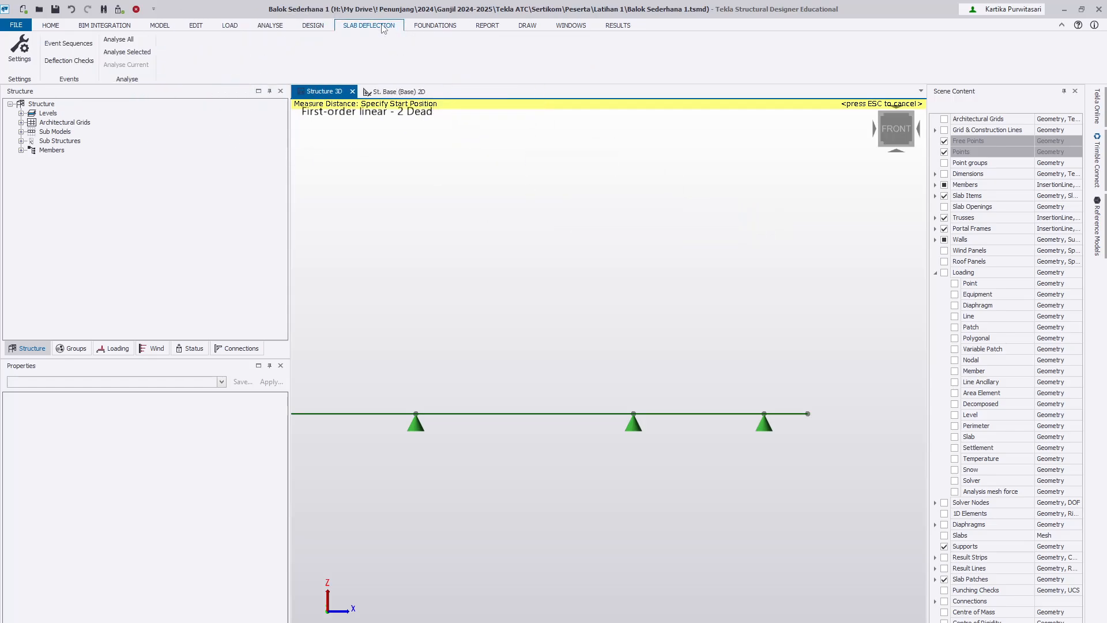
click(433, 27)
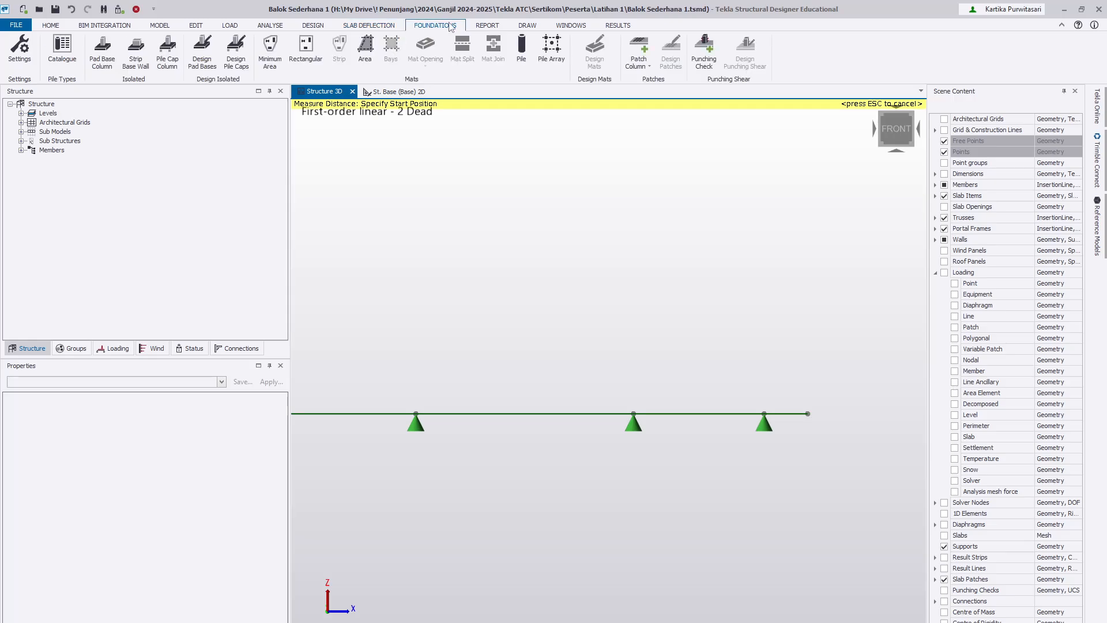
click(496, 26)
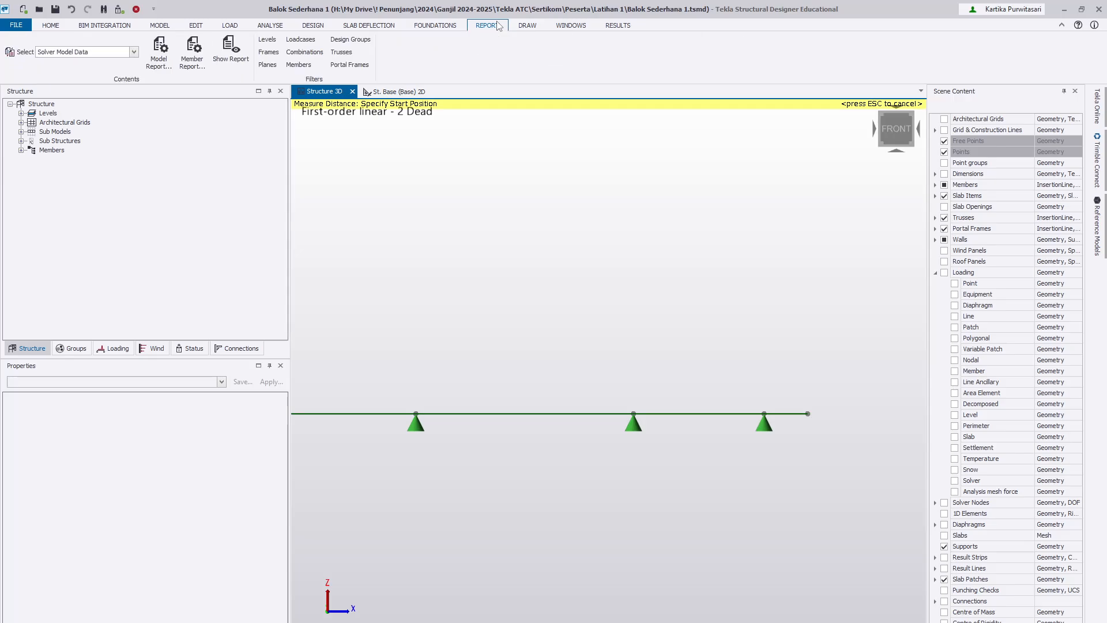
click(531, 27)
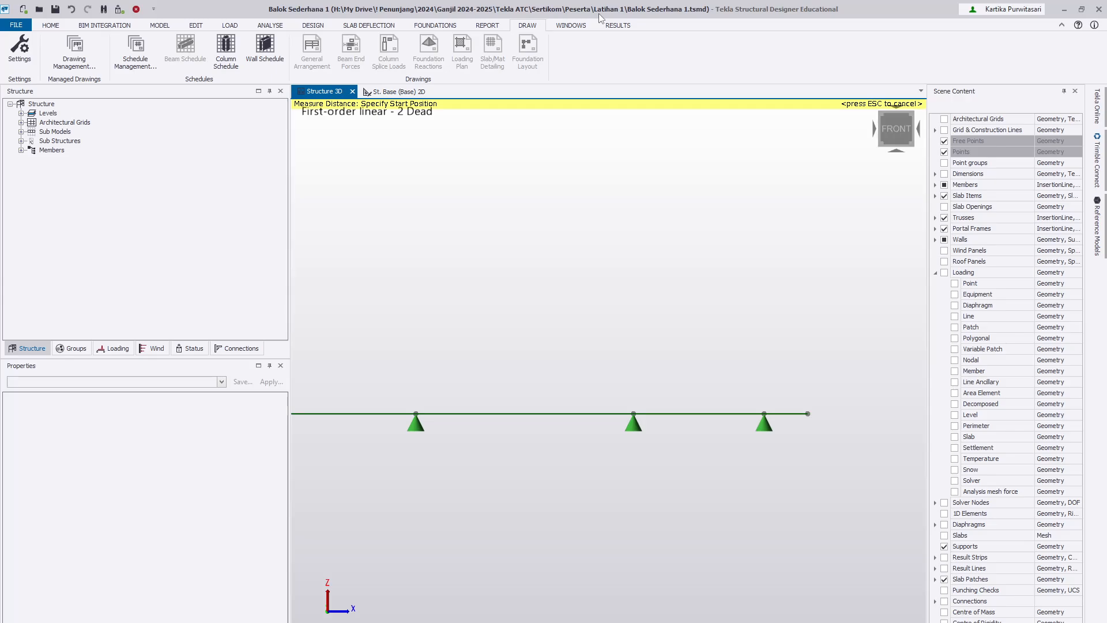
Show the Report Index window and hide the Status window.
click(568, 26)
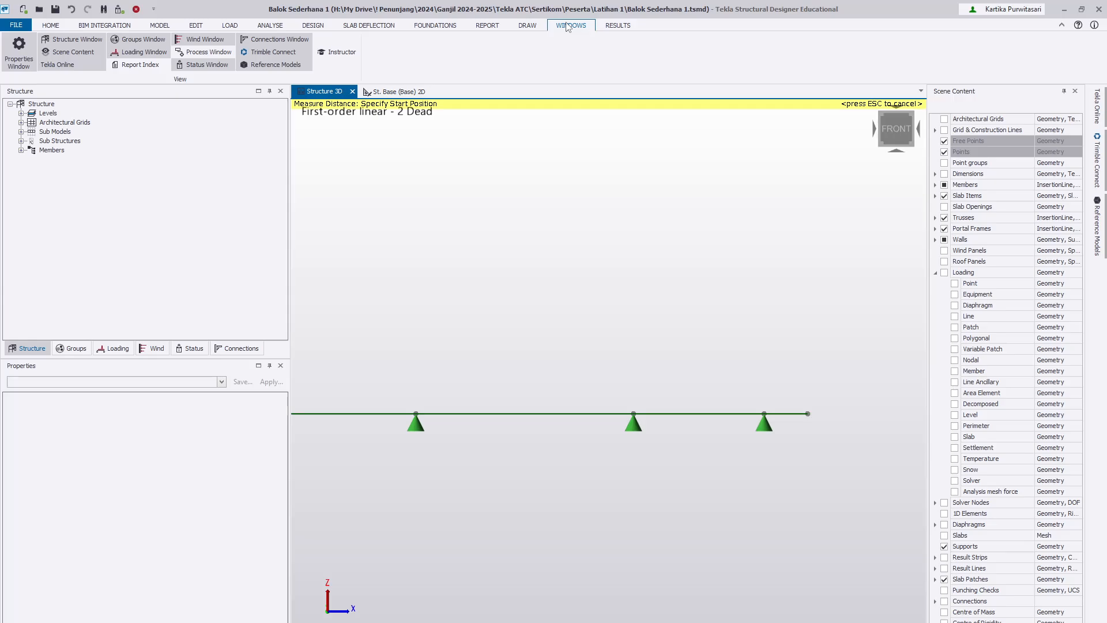
mouse_move(1105, 153)
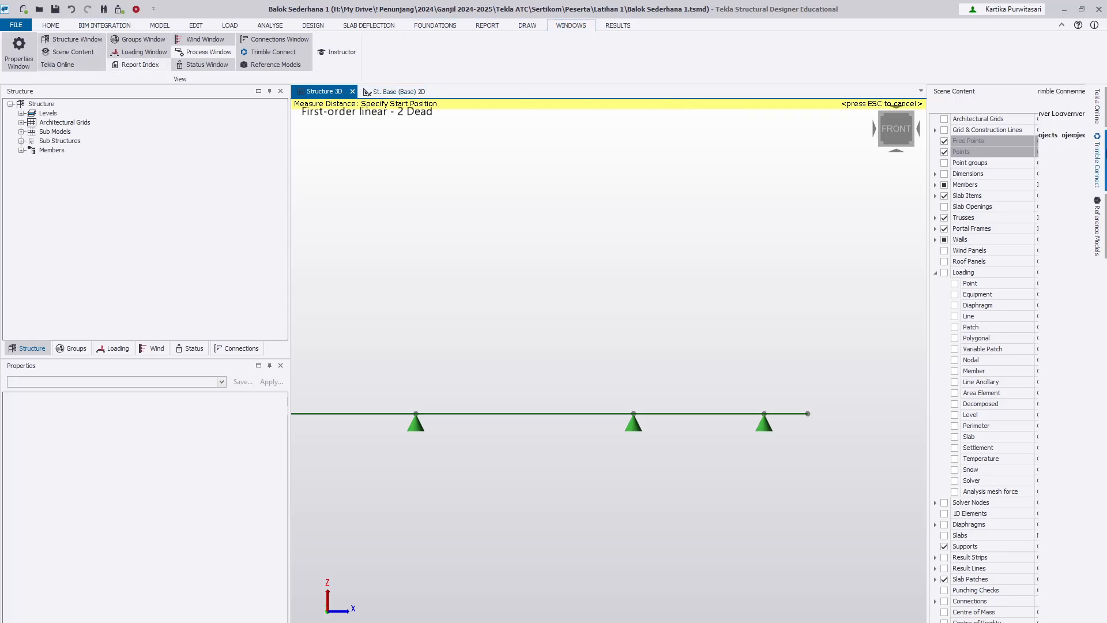
click(153, 66)
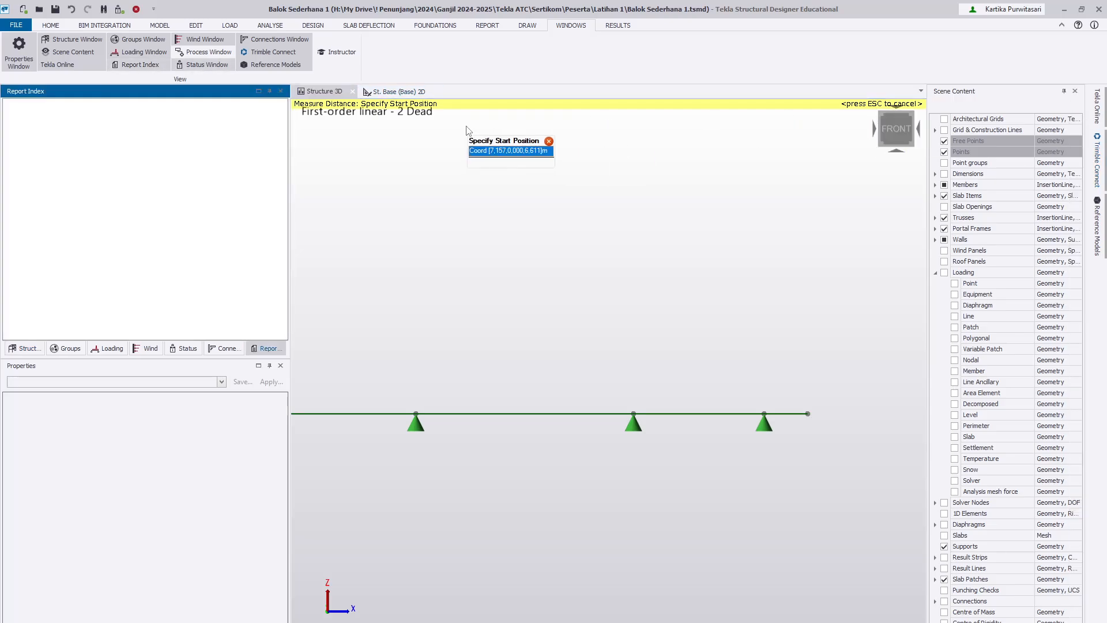
click(203, 65)
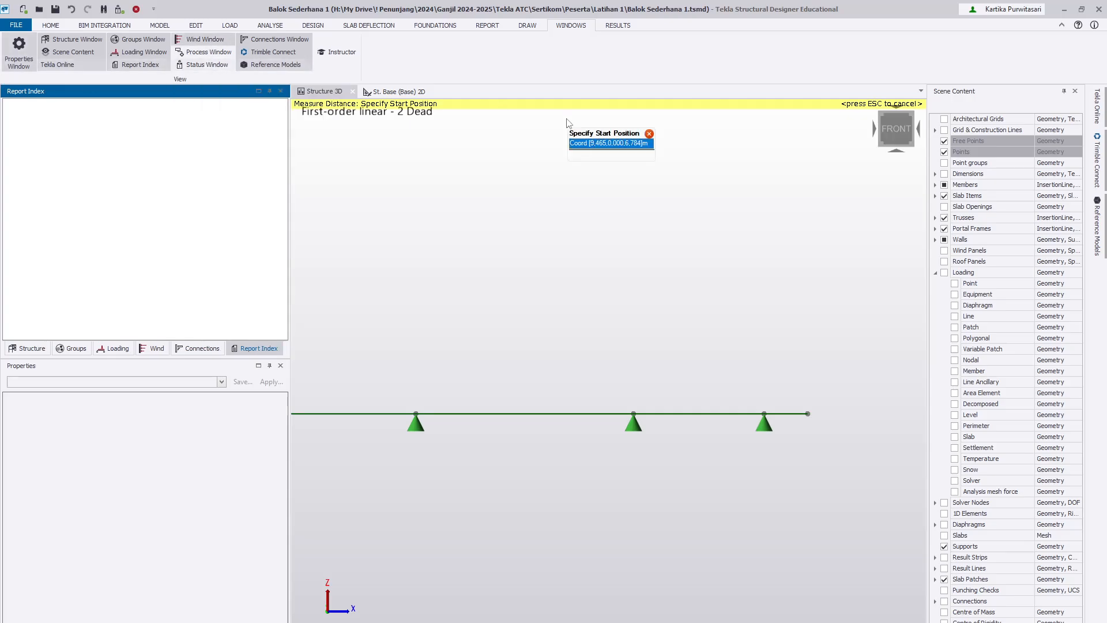
View the Tekla Online, Trimble Connect and Reference Models windows, and return to Scene Content.
click(1100, 113)
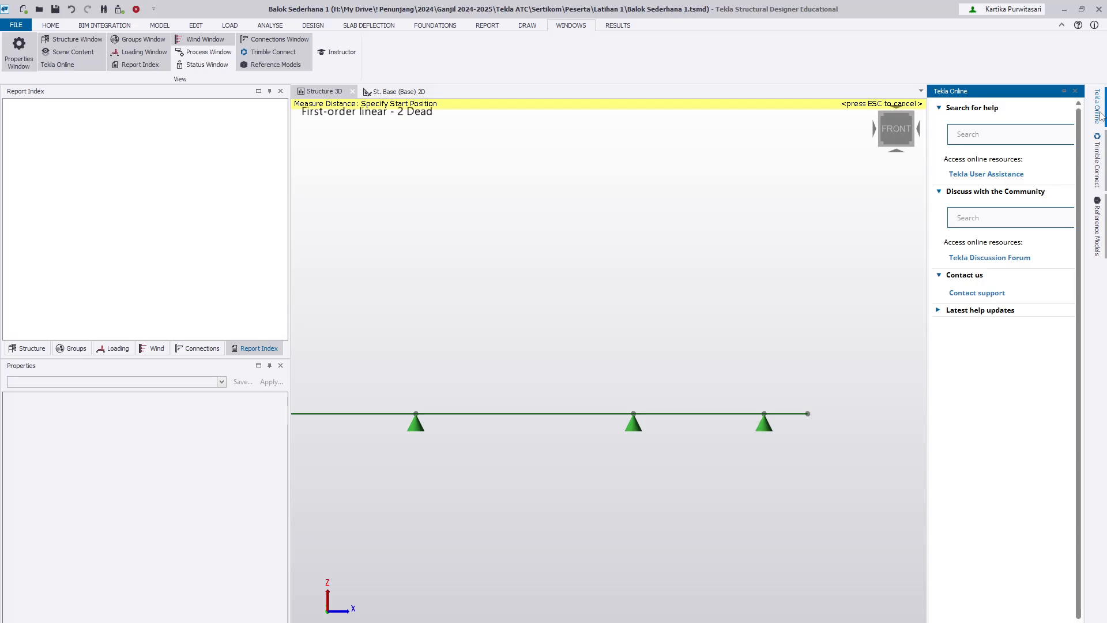
click(1098, 167)
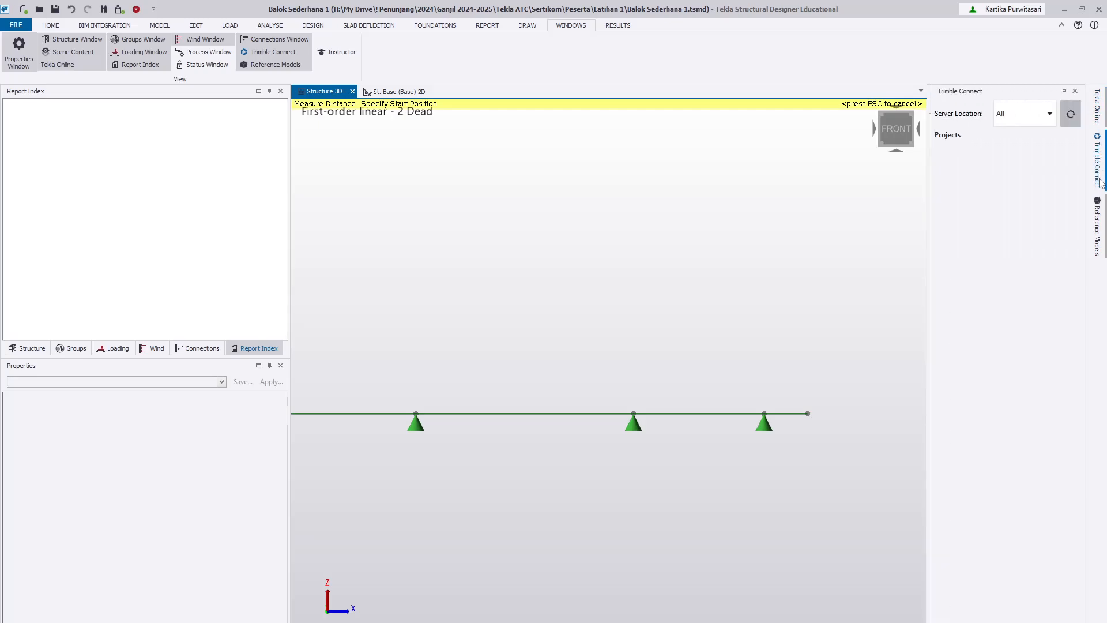
click(1098, 225)
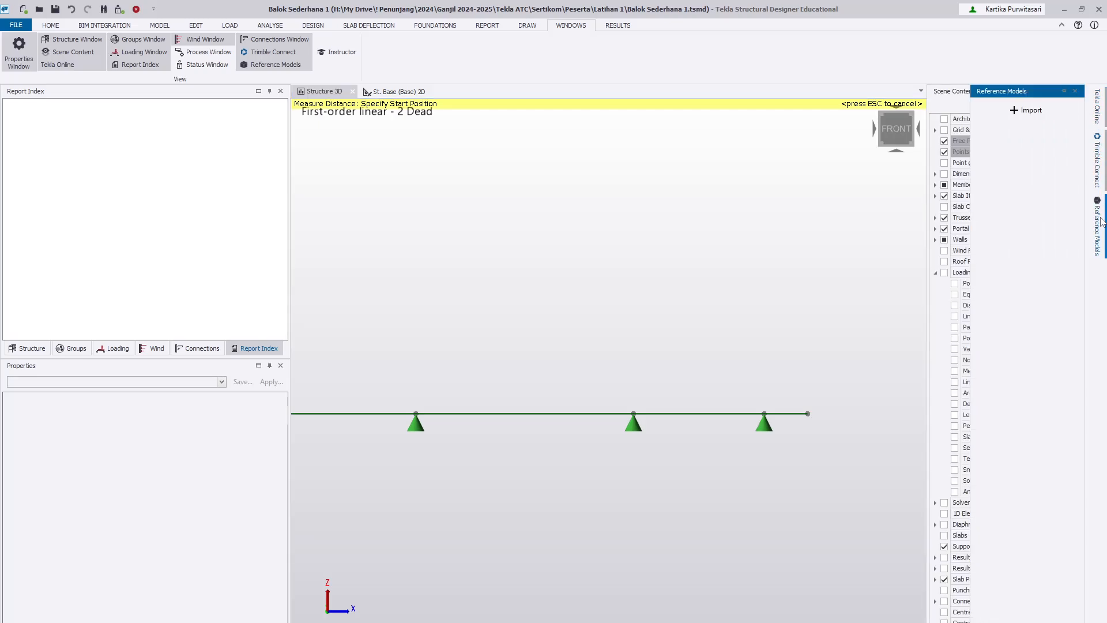
click(957, 101)
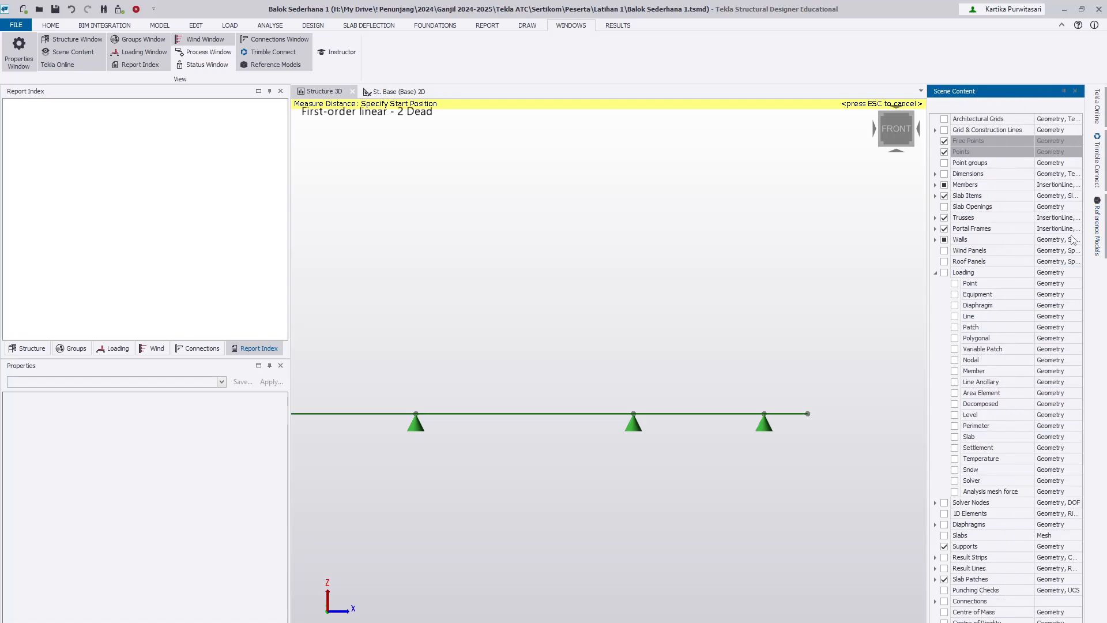
Hide the Scene Content window and show it again, and leave the Measure command.
click(64, 52)
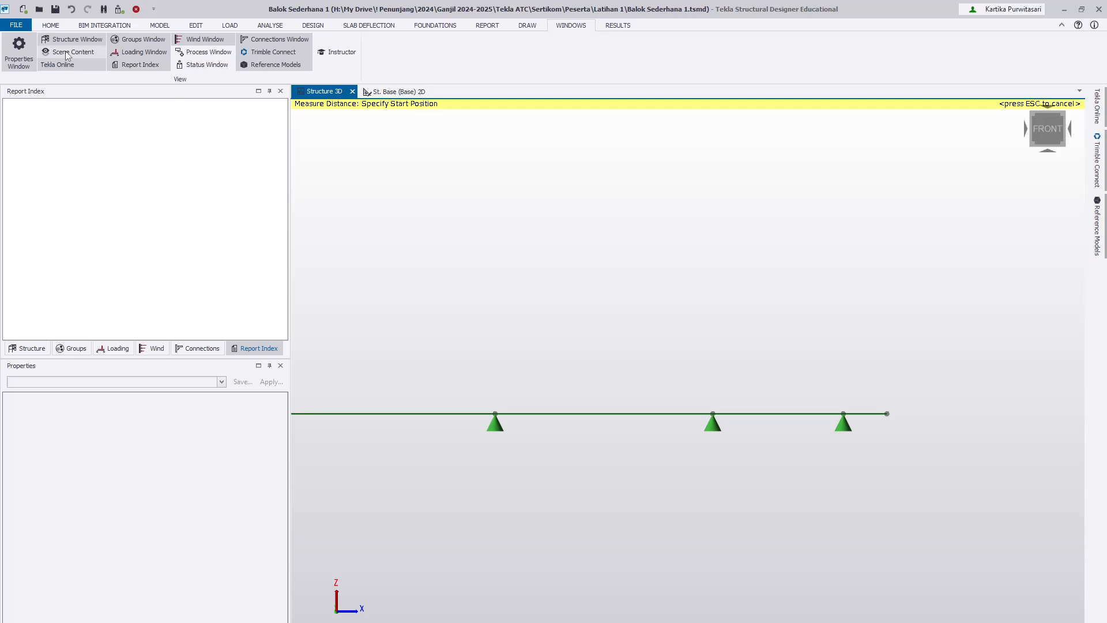
click(65, 51)
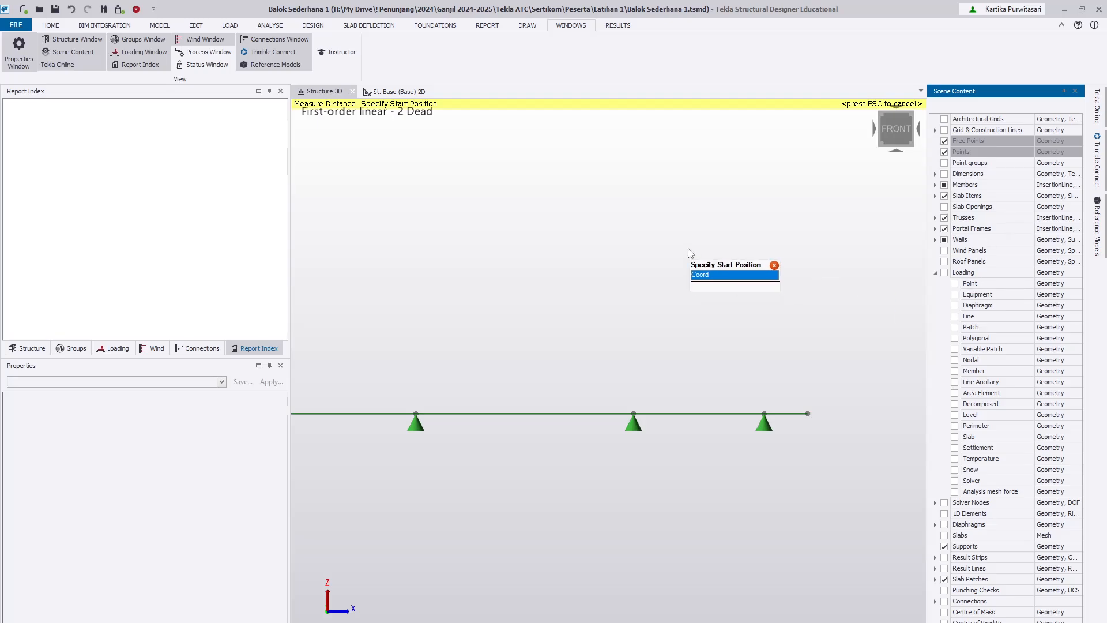
key(Escape)
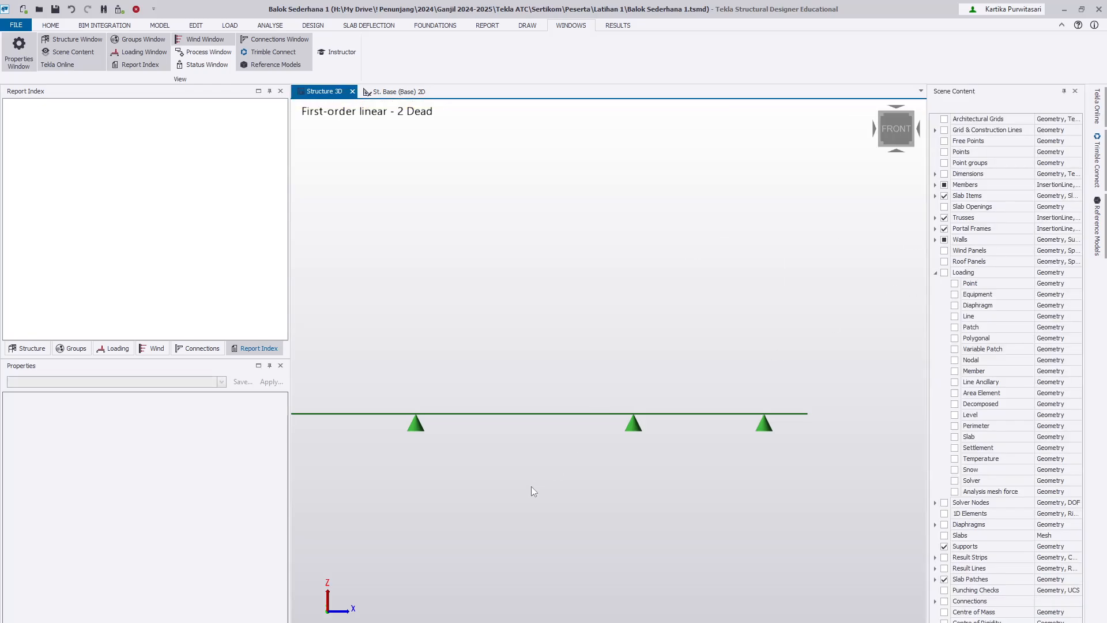
Display all Loading items on the whole beam with both Geometry and Text.
scroll(531, 486, down, 2)
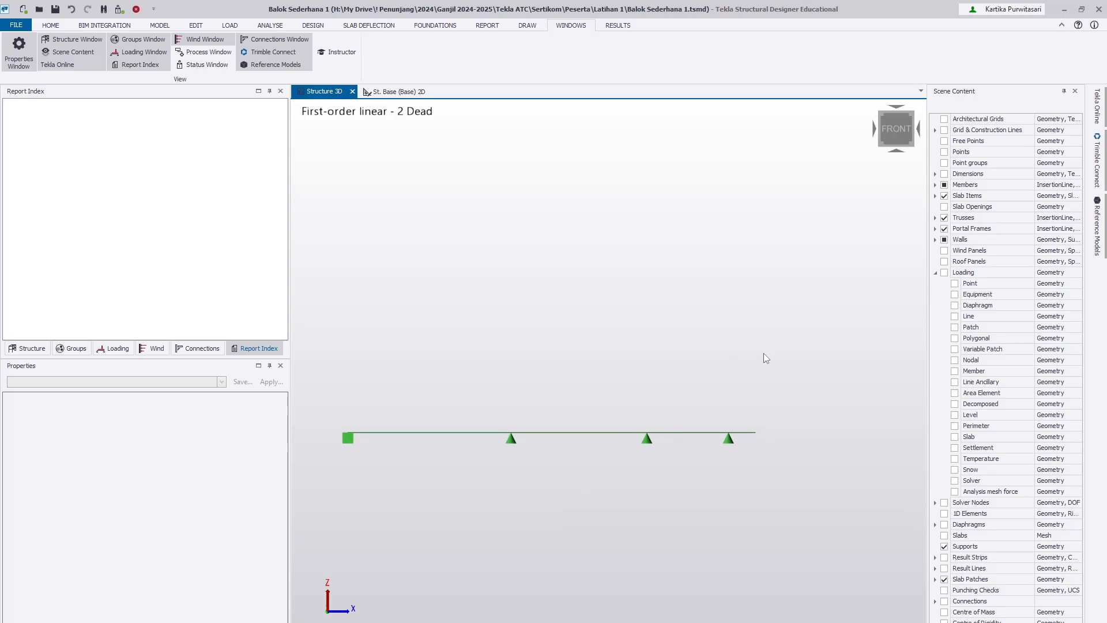
click(230, 25)
click(944, 272)
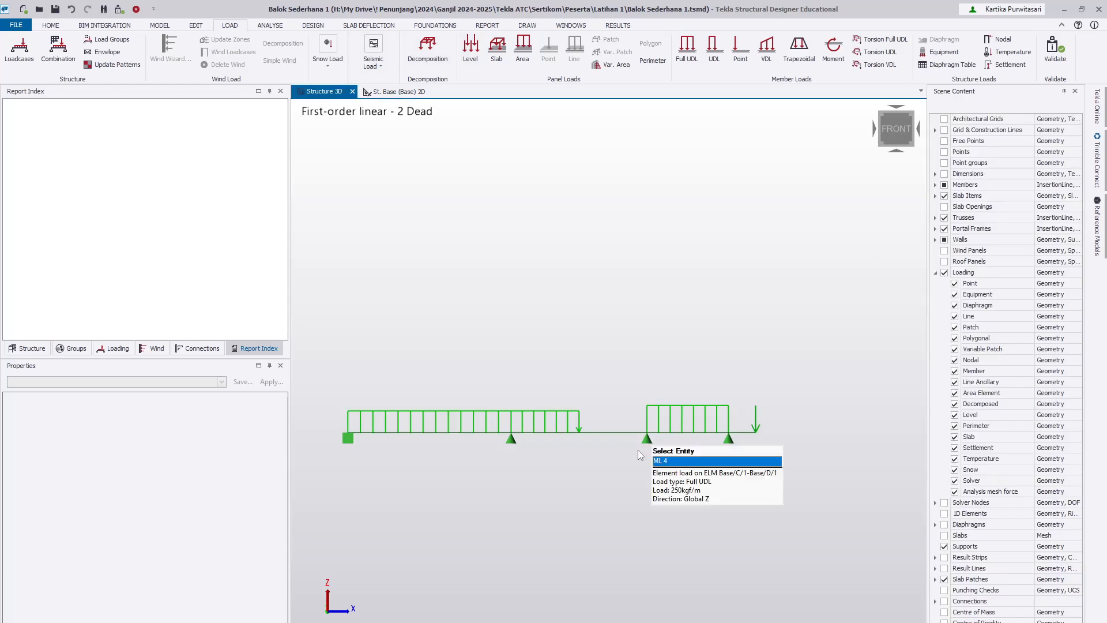
click(1076, 272)
click(999, 302)
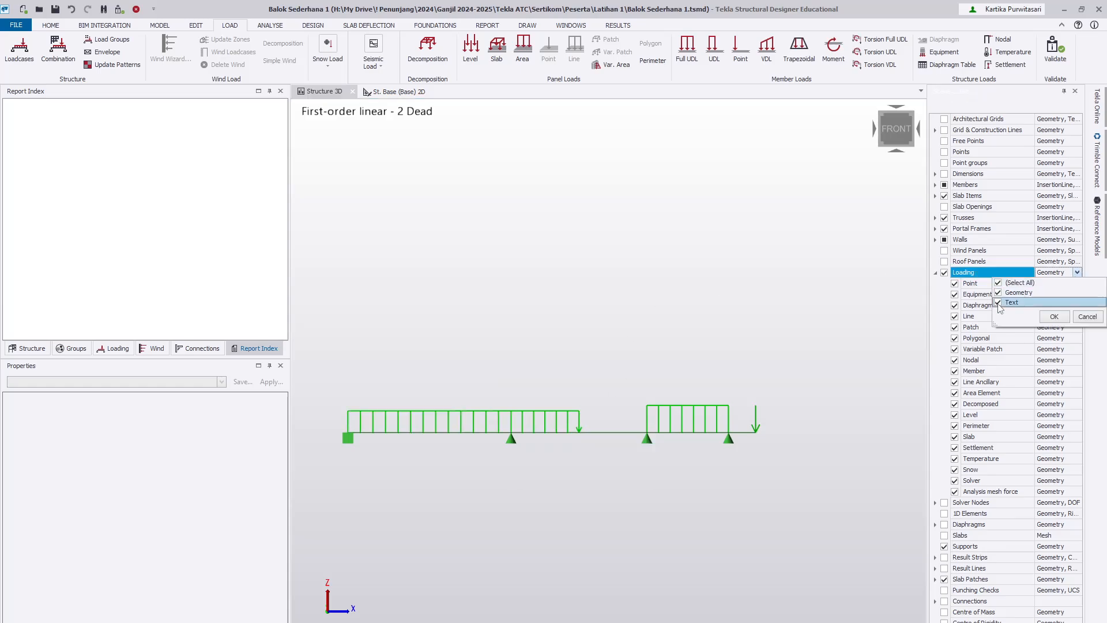
click(1054, 317)
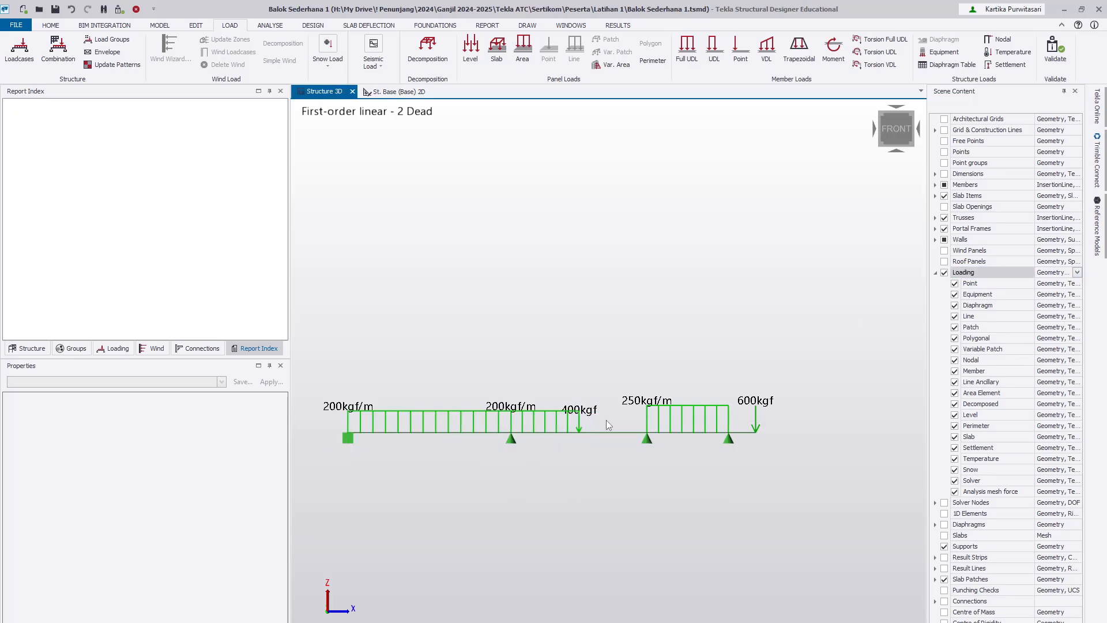
Remove Text from the Loading display and hide all Loading items on the beam.
click(1076, 272)
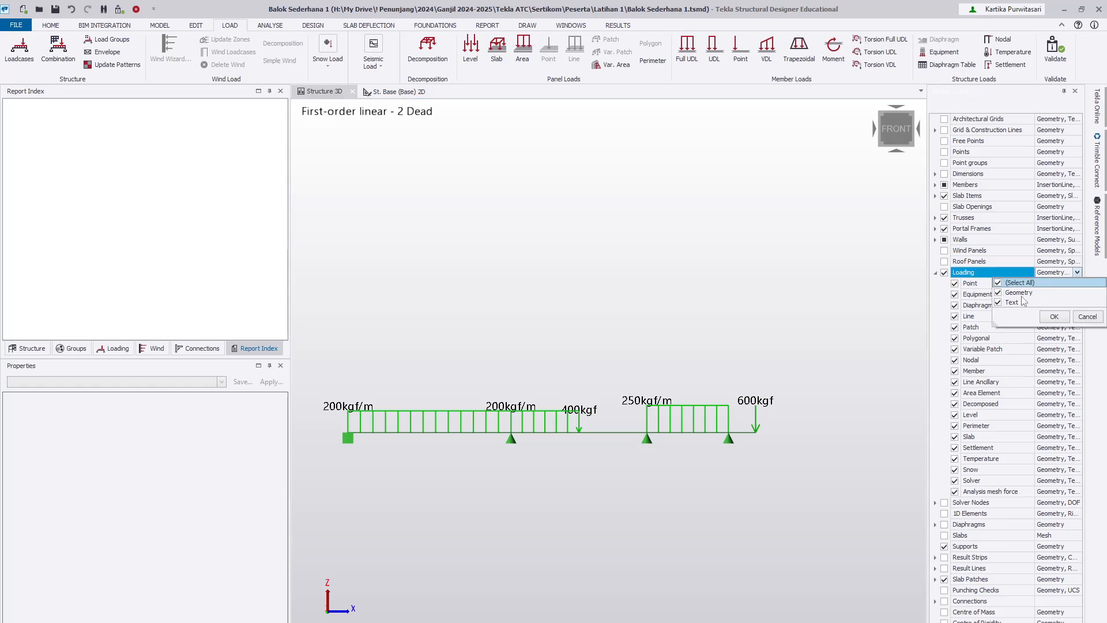
click(998, 302)
click(1057, 317)
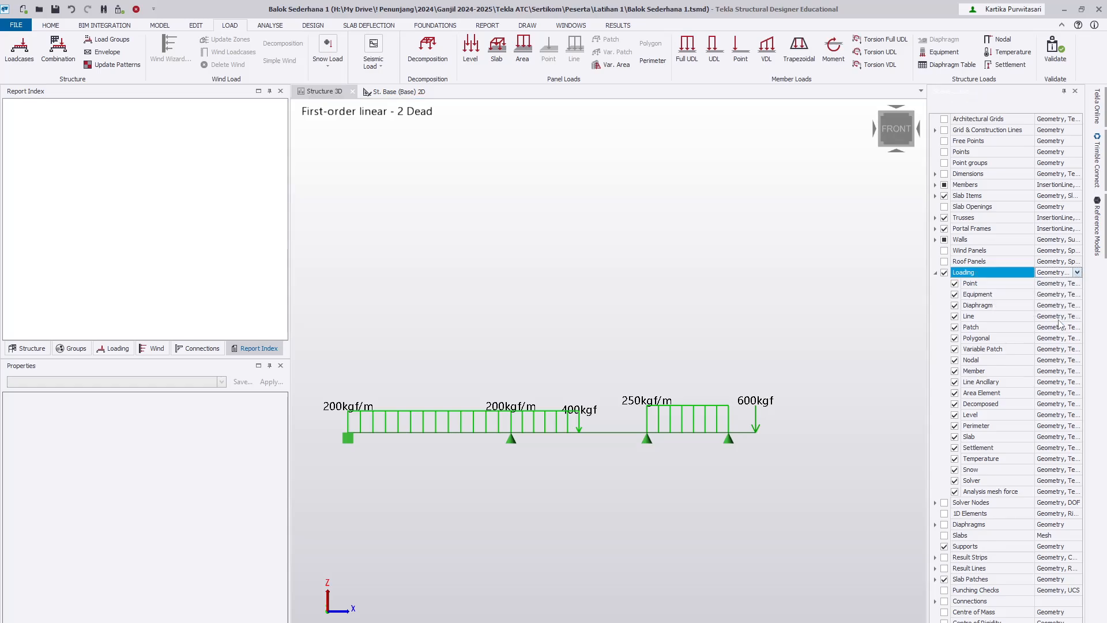
click(944, 273)
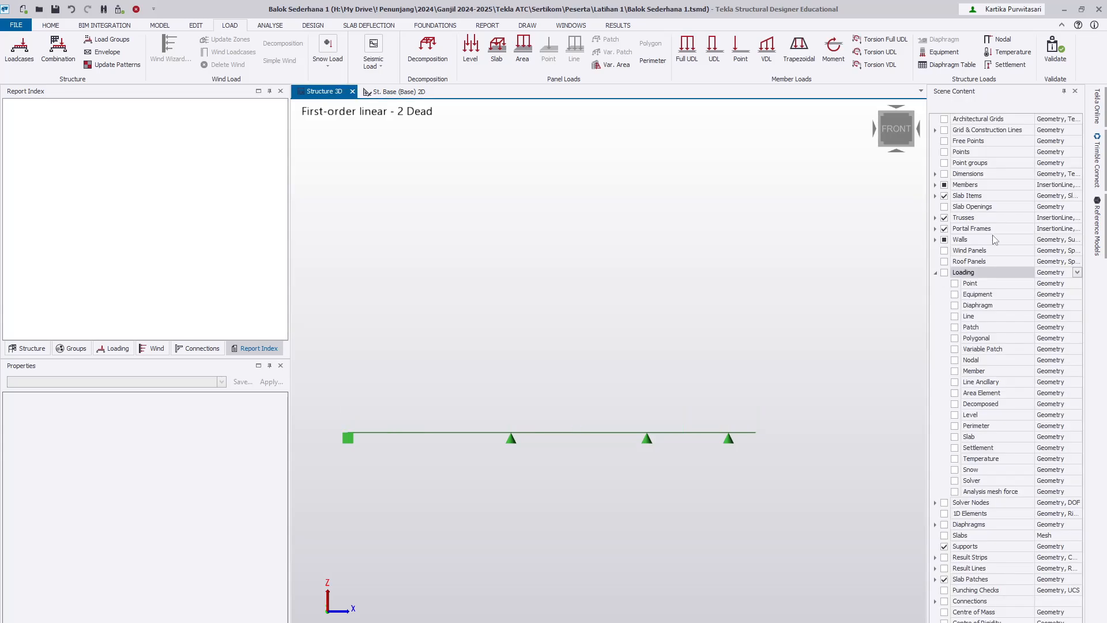
Show all Loading items on the beam again and check their Geometry and Text display options.
click(945, 273)
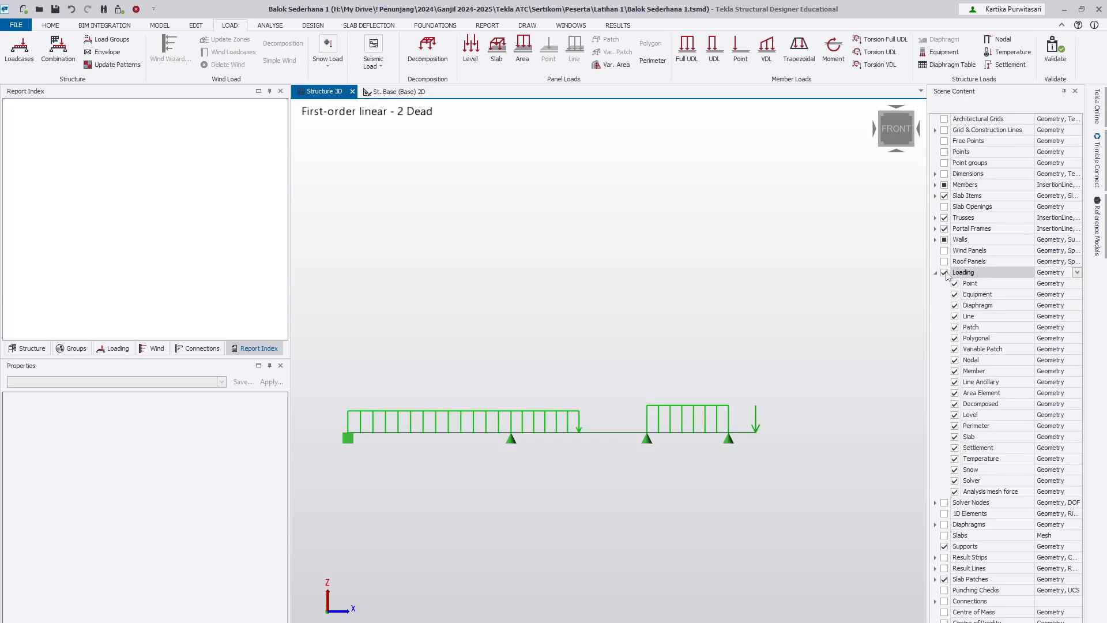
click(1077, 273)
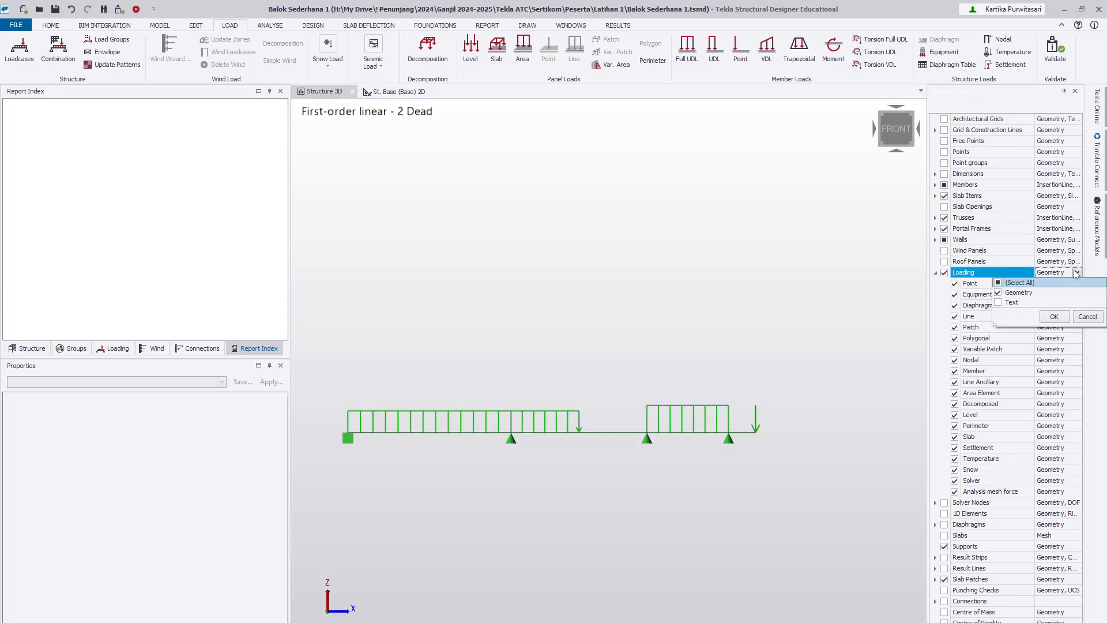
click(655, 382)
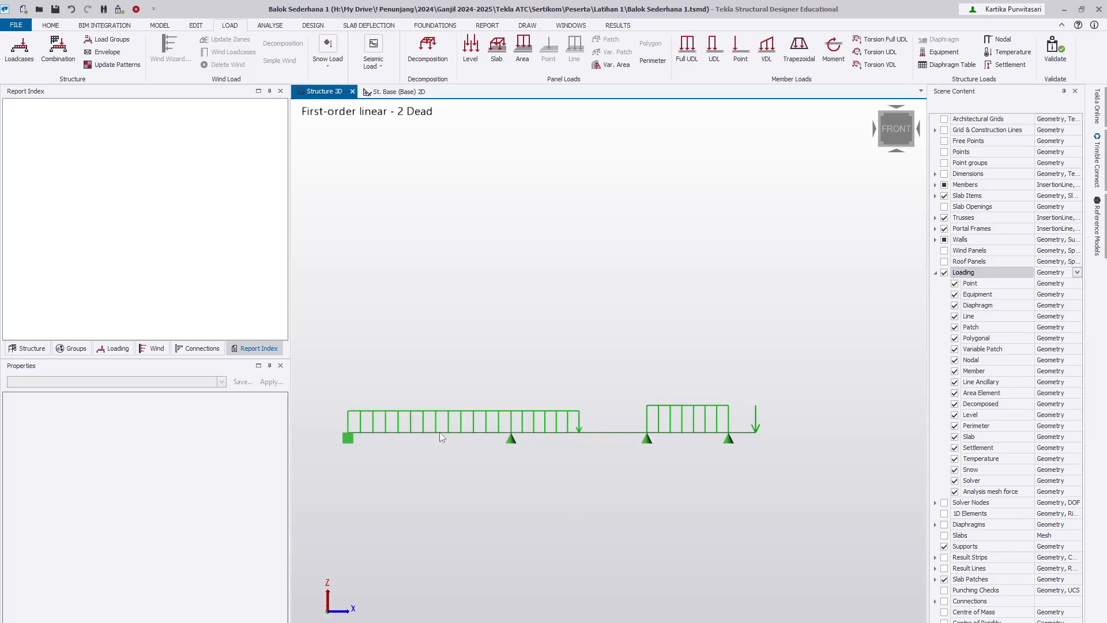
Cycle through the overlapping selectable entities on the beam's first span and at its fixed end support.
mouse_move(438, 434)
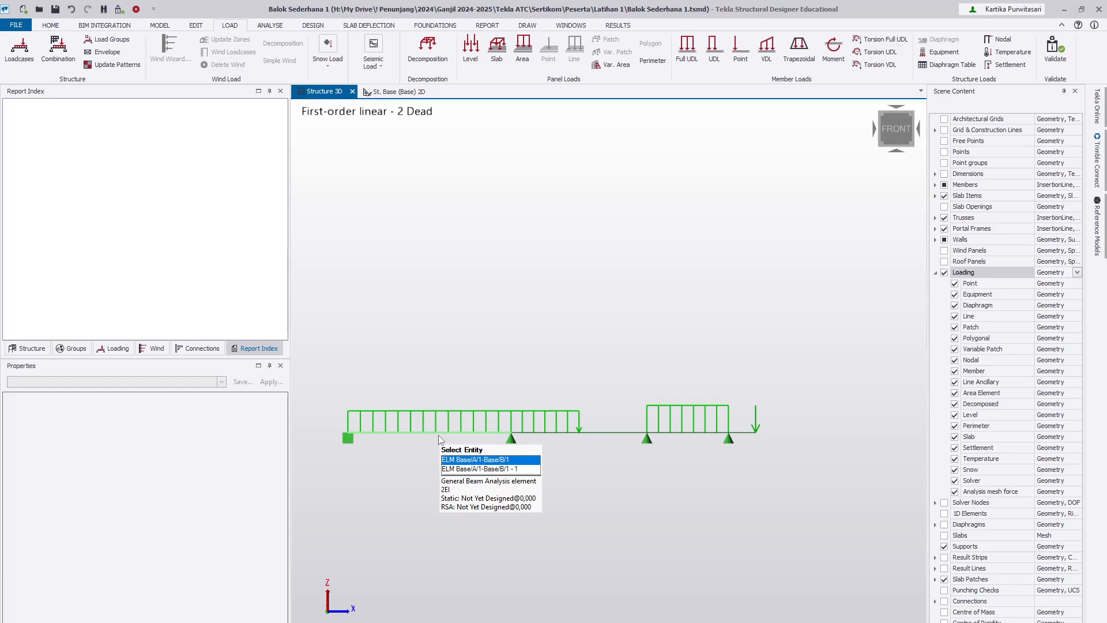
key(Tab)
key(Tab)
key(Tab)
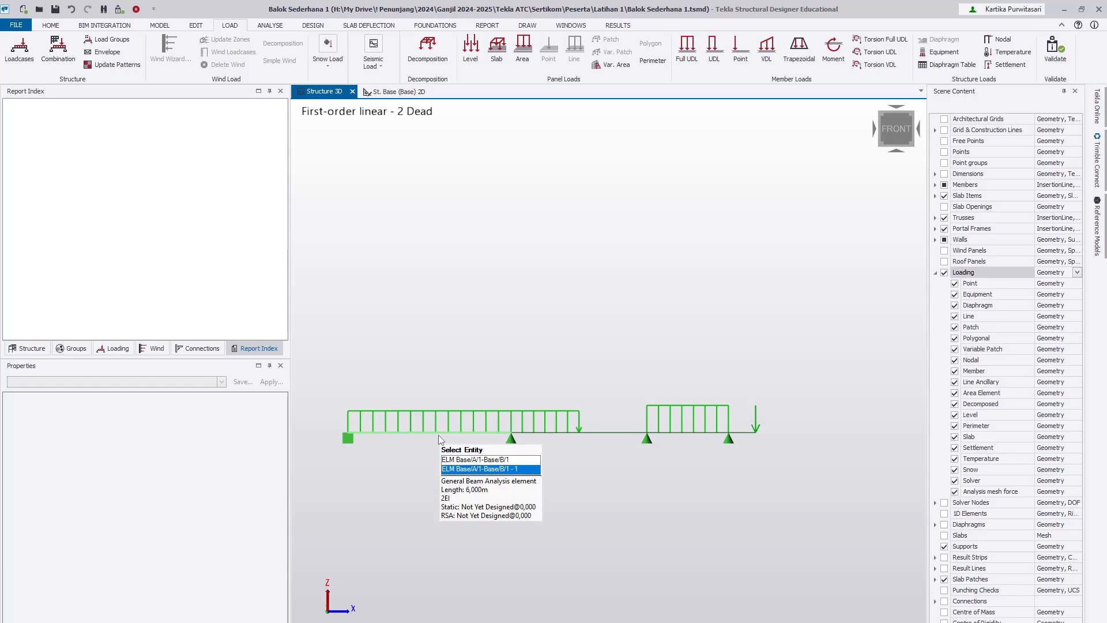
key(Tab)
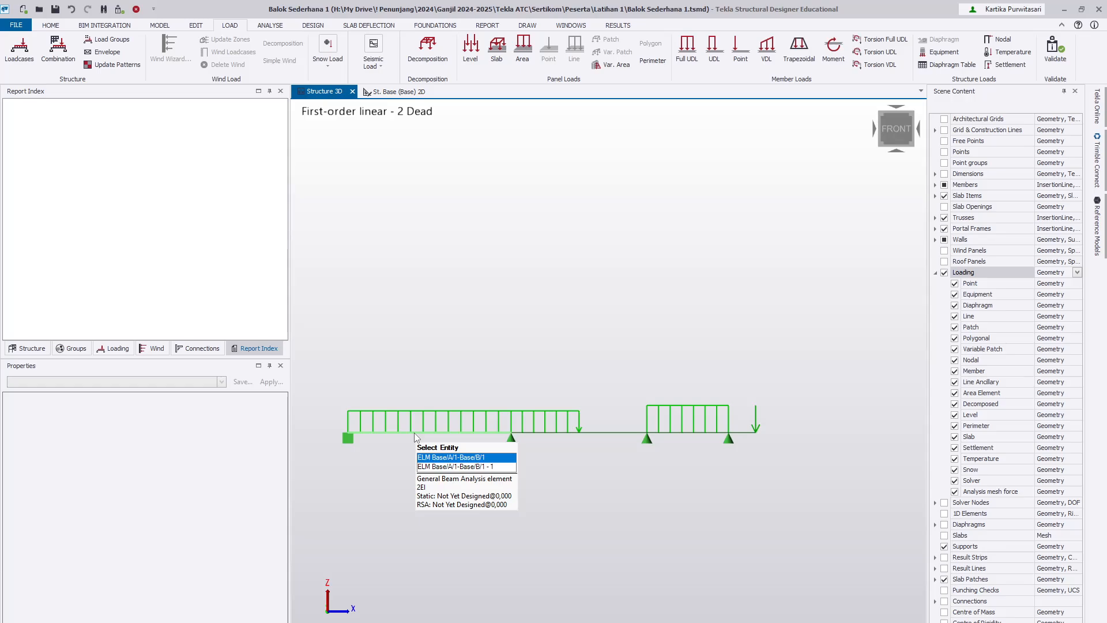
key(Tab)
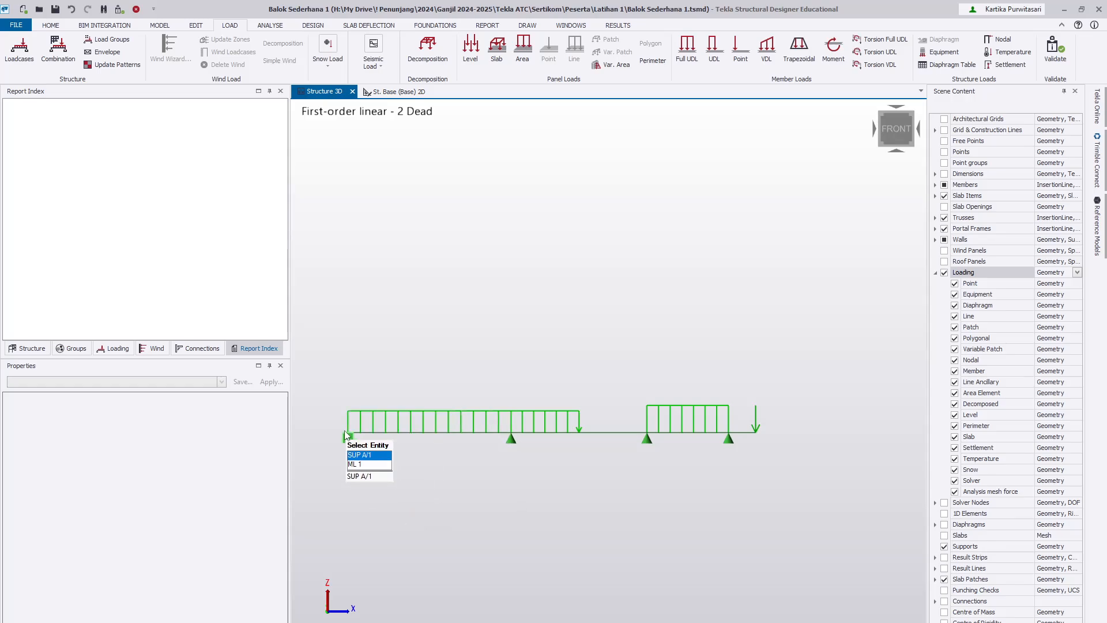
mouse_move(370, 434)
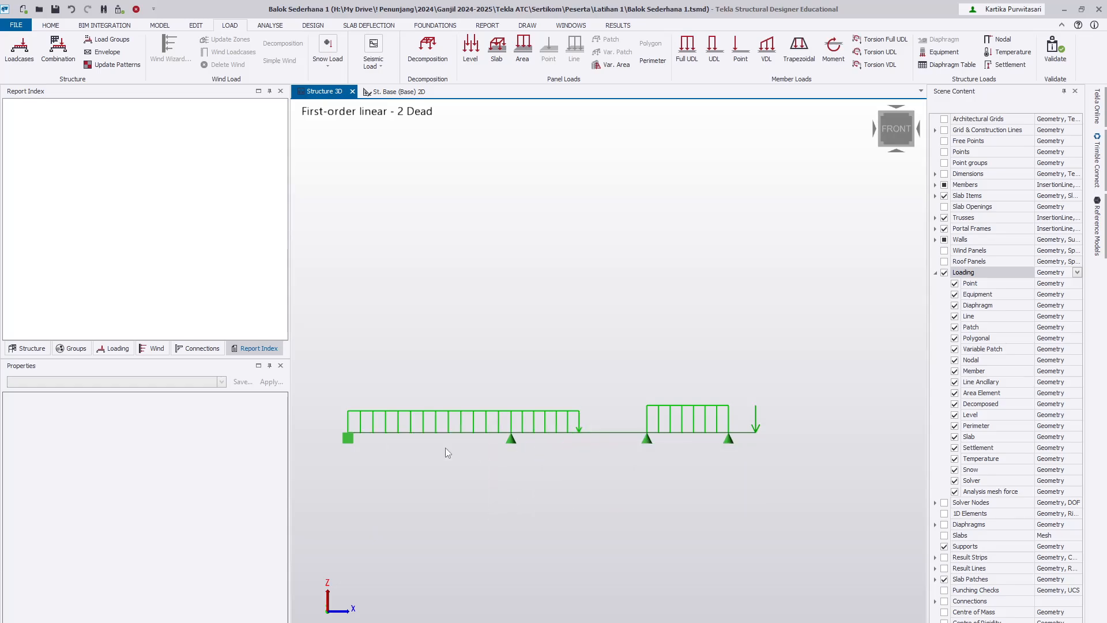
Select the full UDL on the beam's first span and examine its load properties, including the Measuring setting.
mouse_move(416, 412)
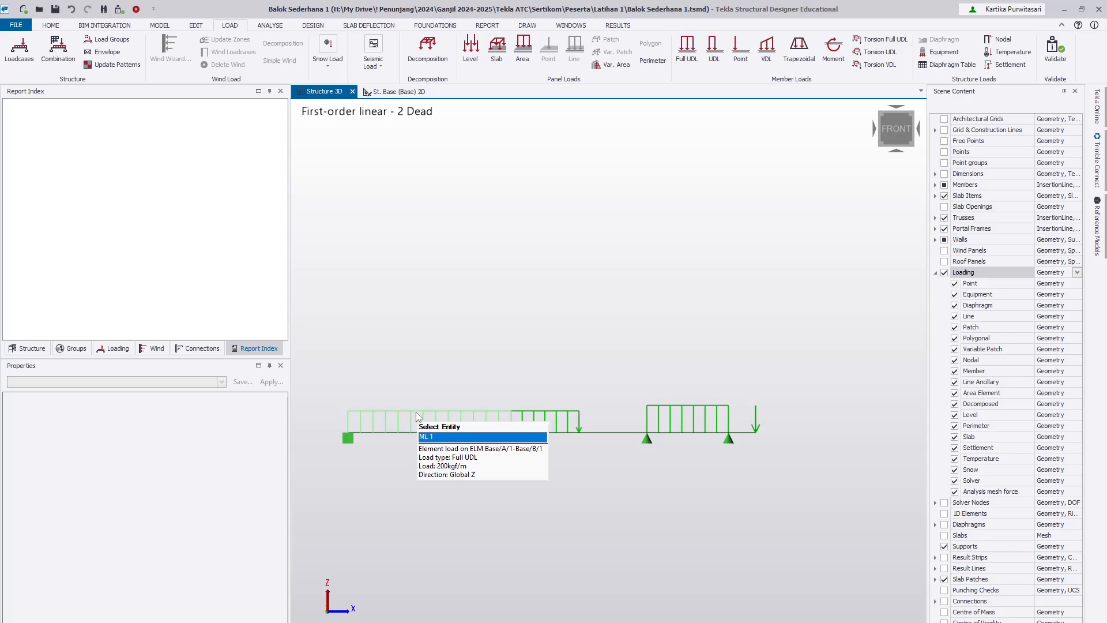
click(417, 412)
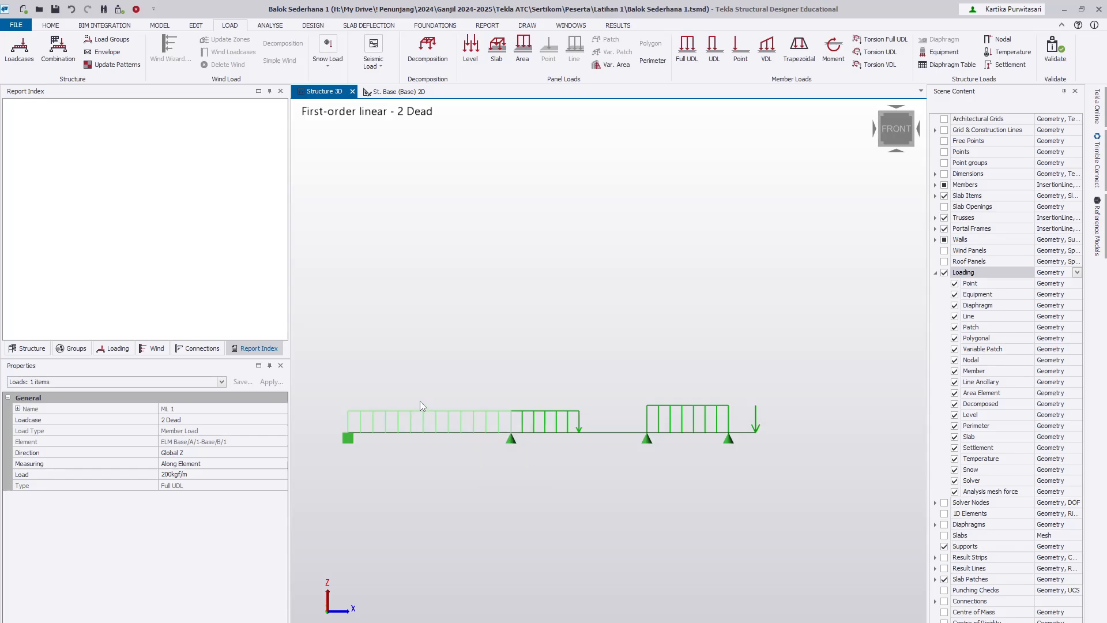
key(Escape)
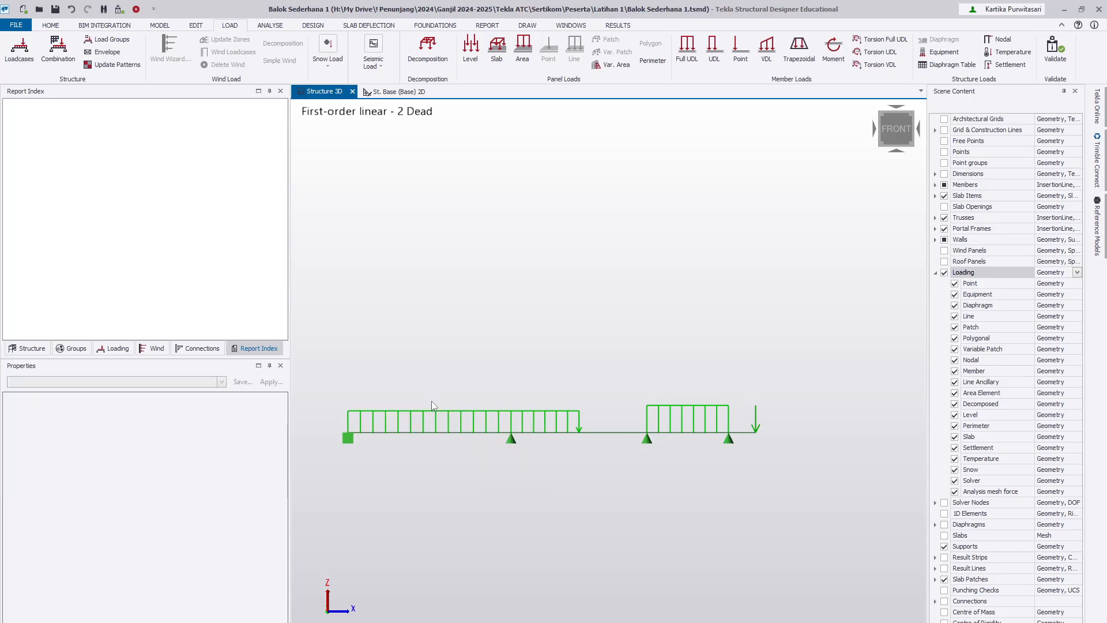
click(474, 419)
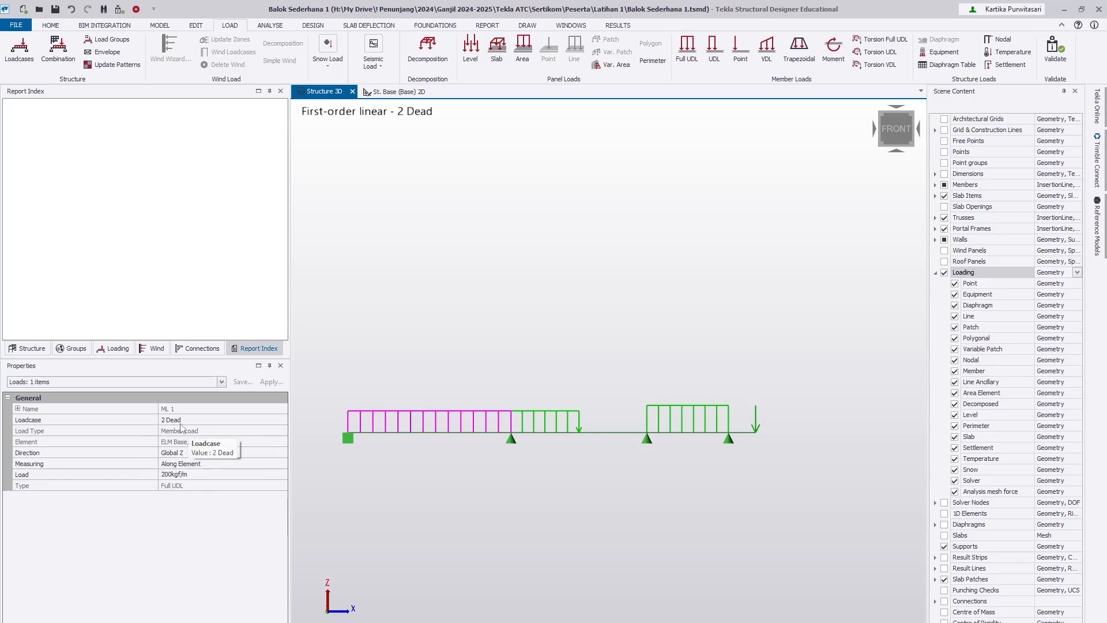
click(199, 463)
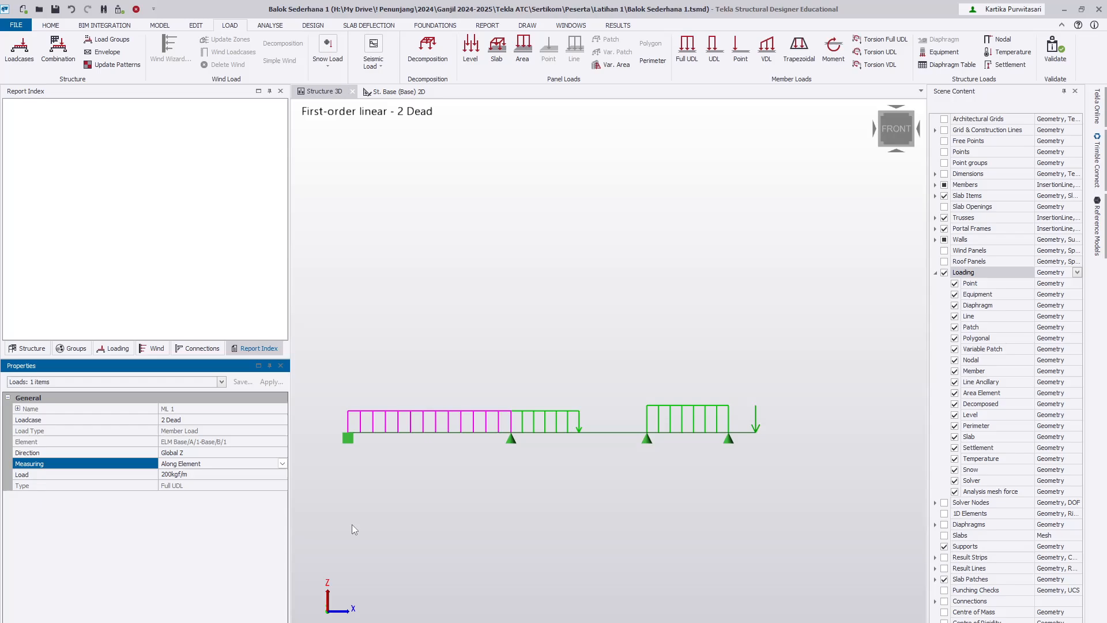
click(579, 496)
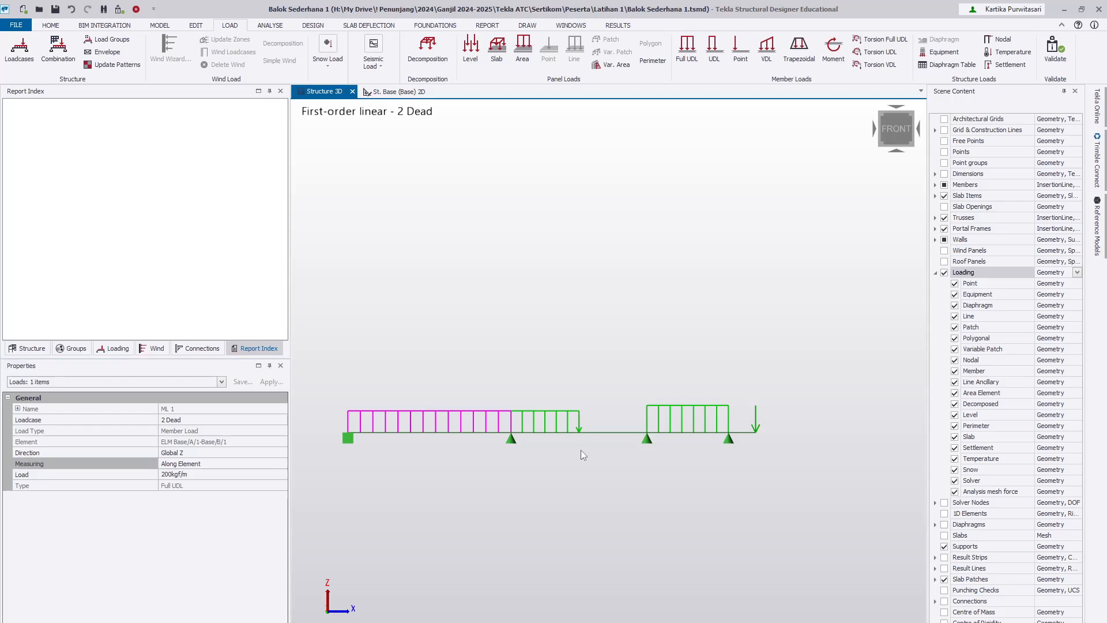
Select the partial UDL on the second span, review its load, position and length, and deselect it.
mouse_move(579, 421)
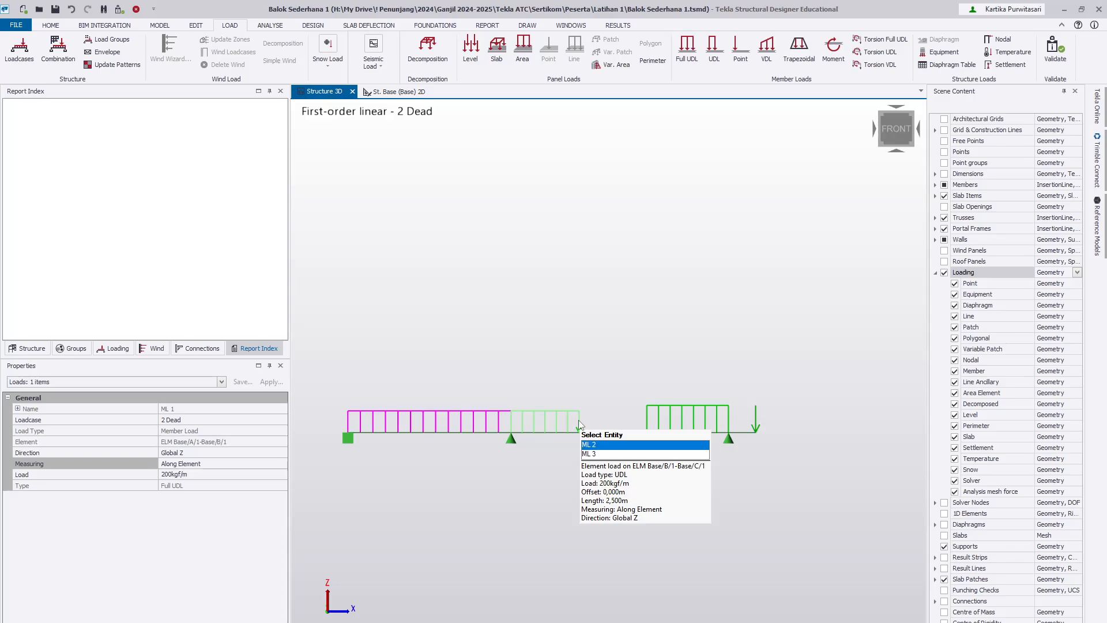
click(579, 420)
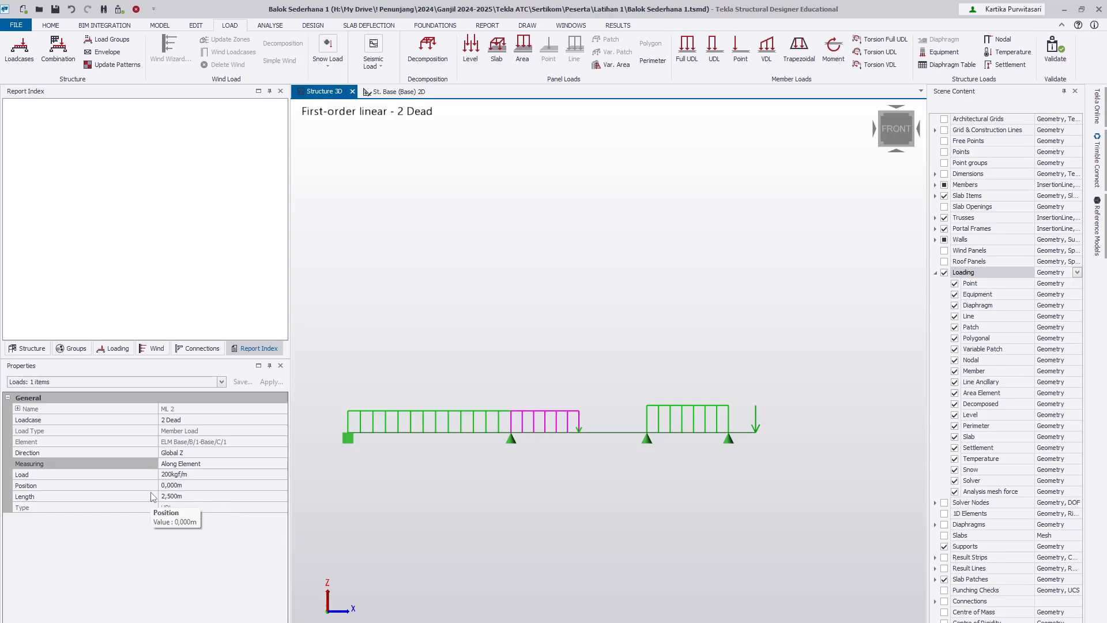
click(549, 436)
Pick the point load overlapping the end of the second span's UDL, review its properties, and deselect it.
mouse_move(579, 421)
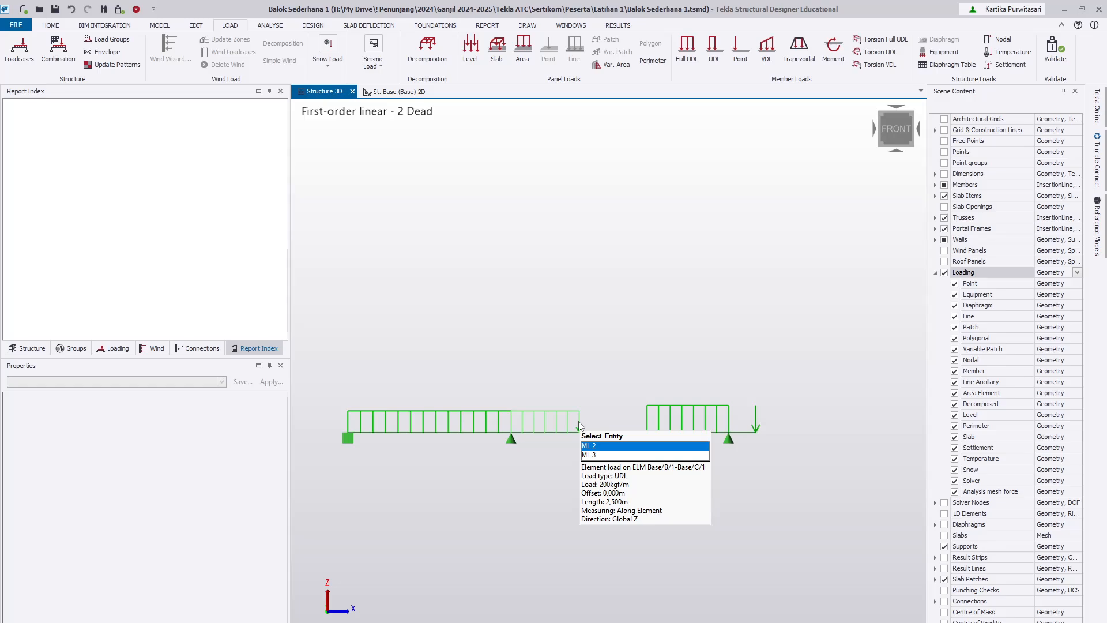
key(Down)
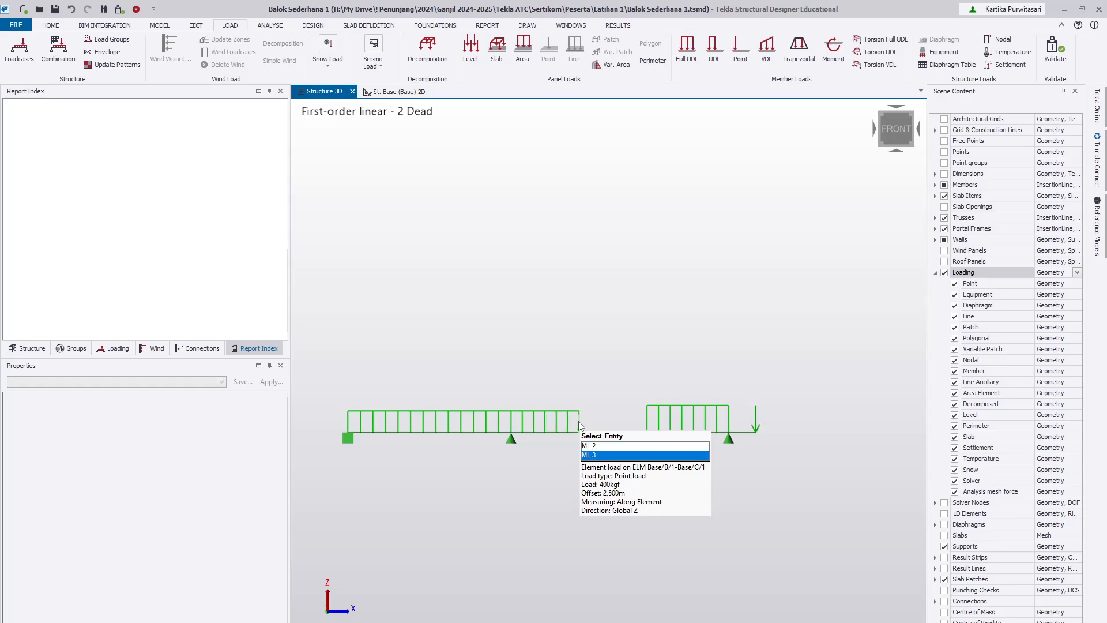
click(579, 421)
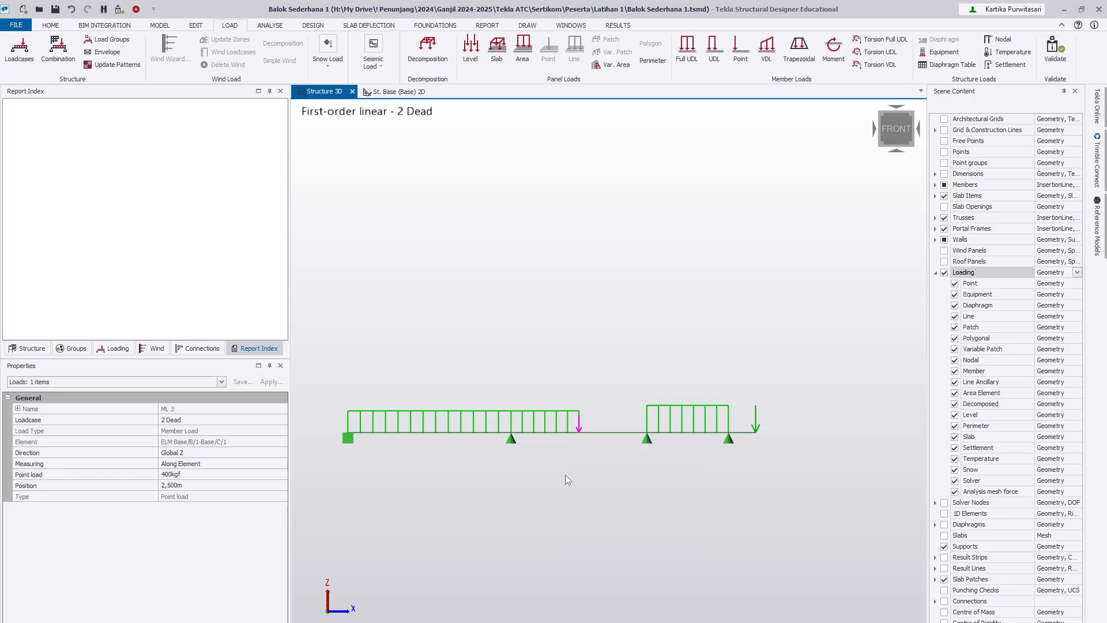
key(Escape)
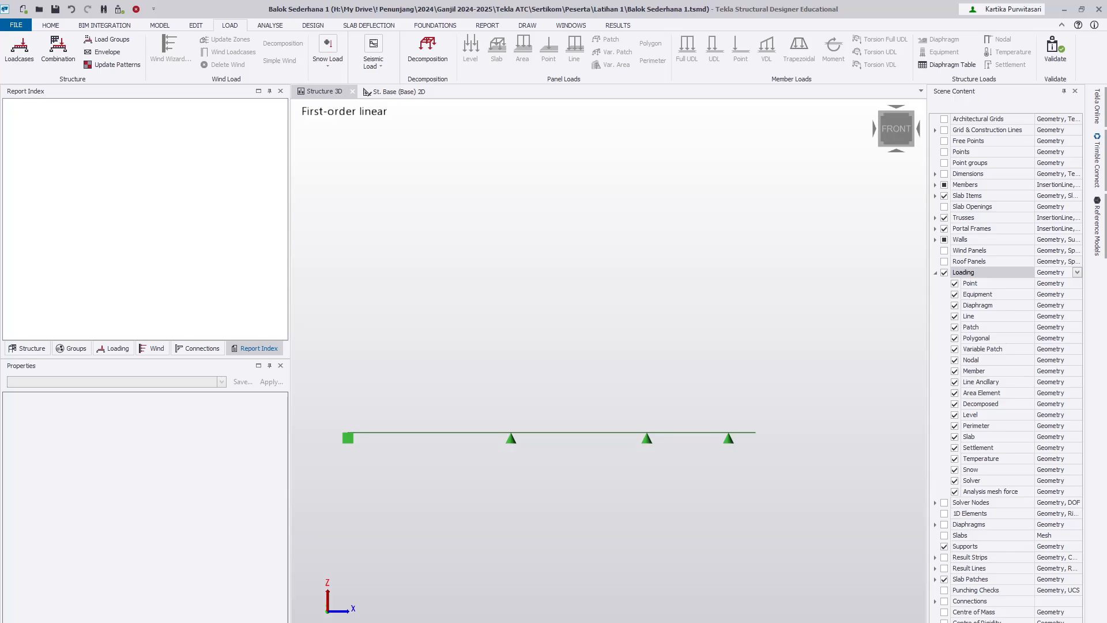
Display the Shear Major results of the 2 Dead loadcase on the beam, with the Loading items hidden.
click(400, 566)
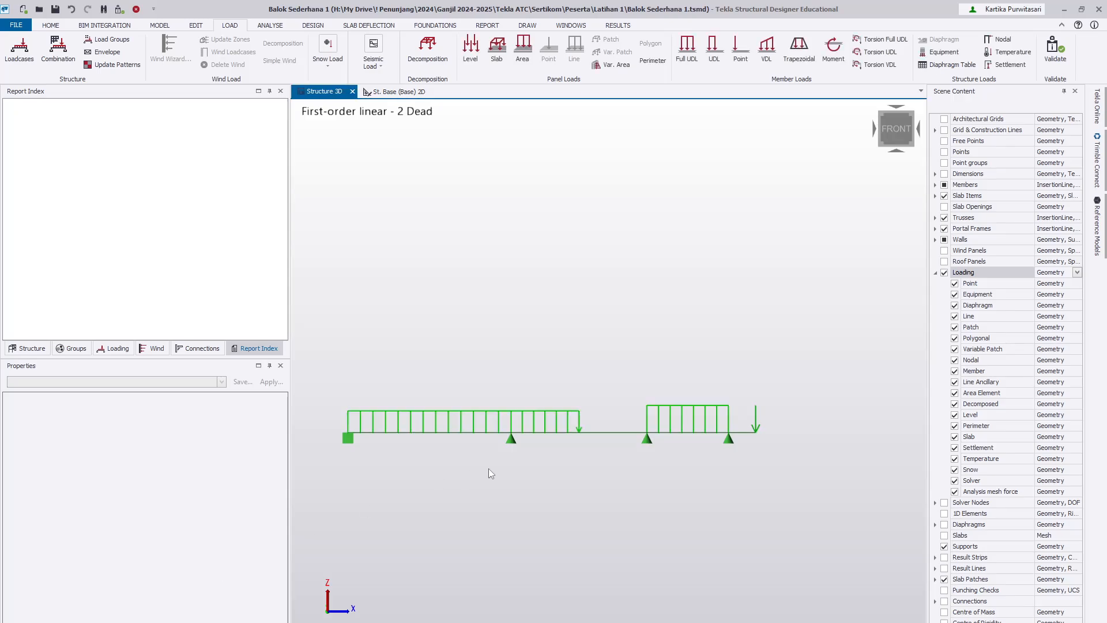
click(633, 30)
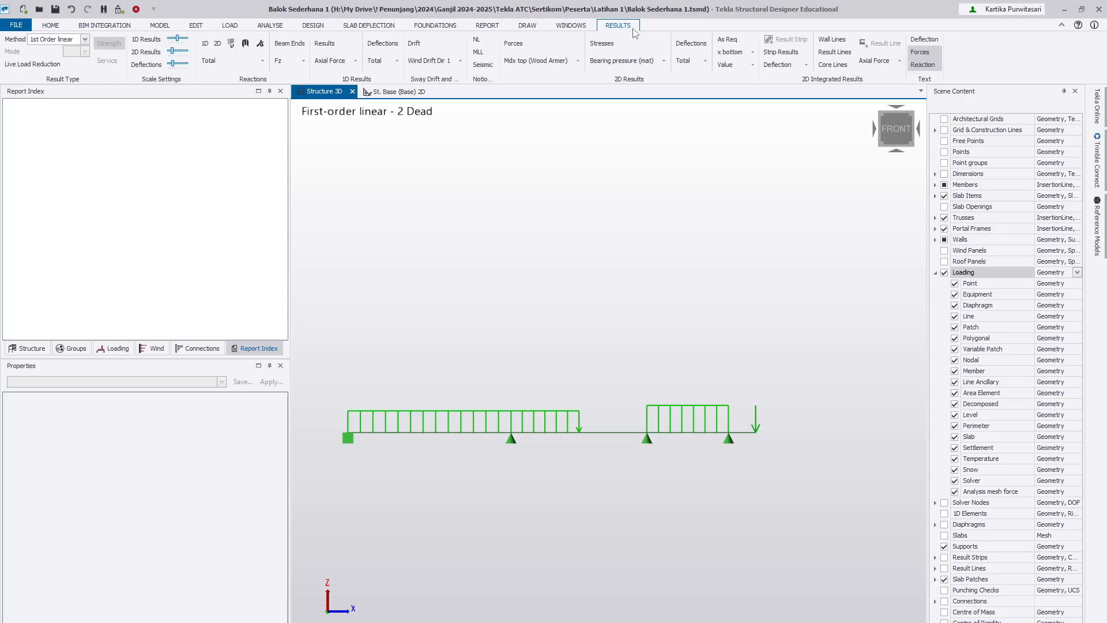
click(356, 61)
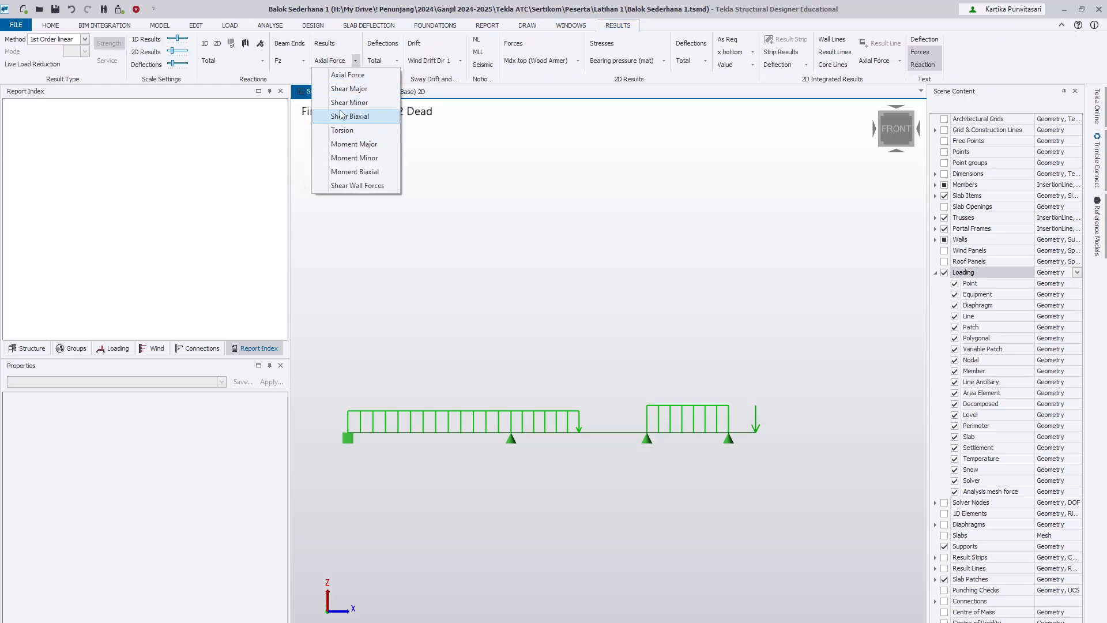
click(349, 89)
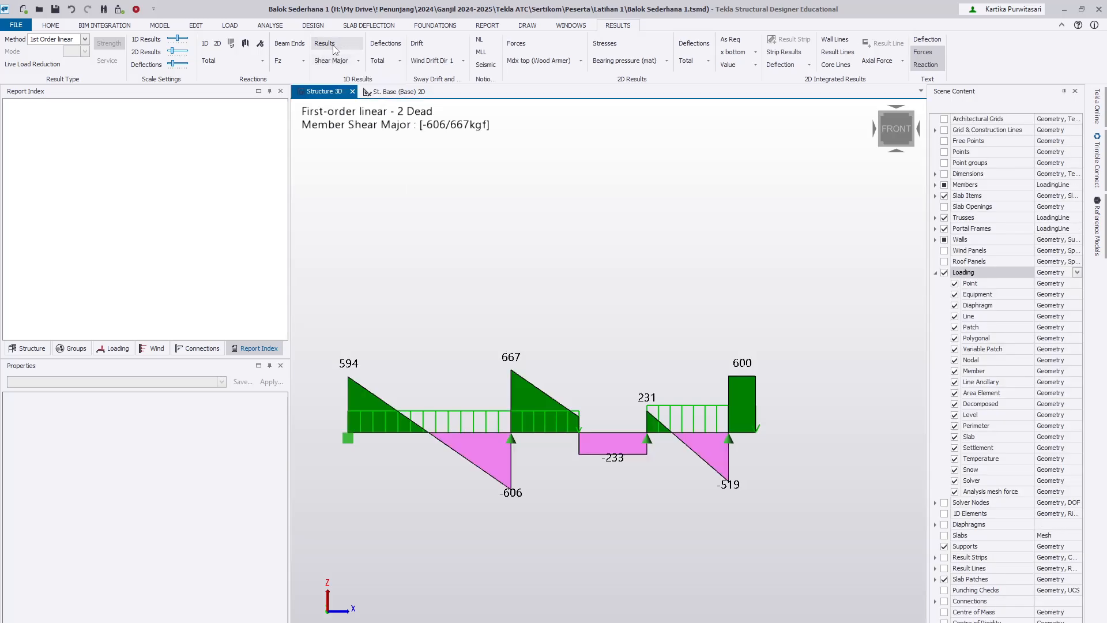
click(944, 273)
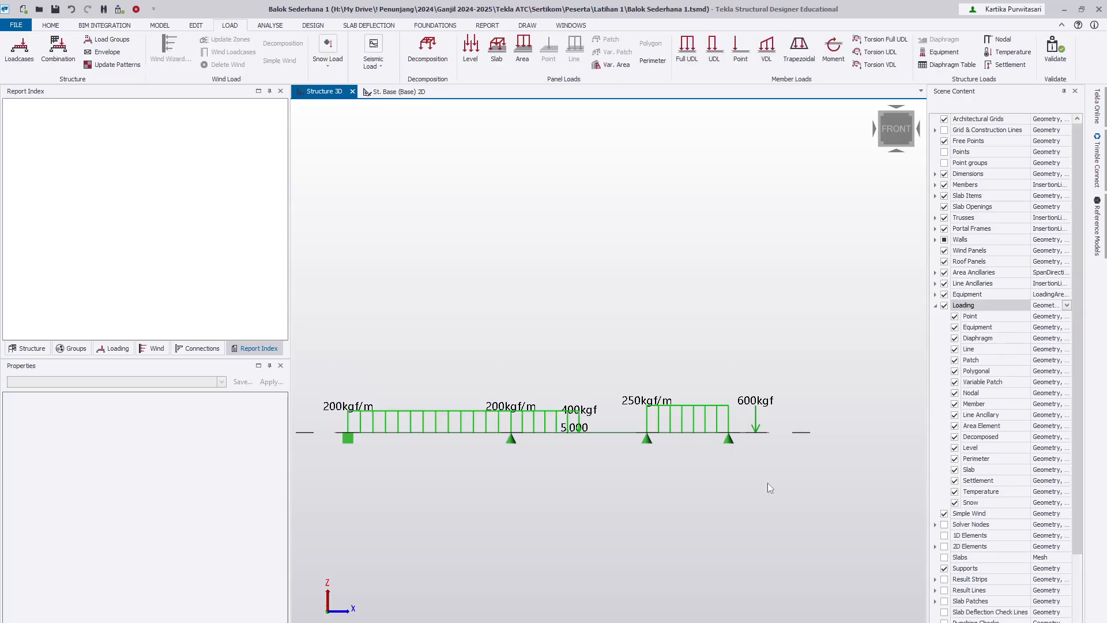
Delete the 250 kgf/m full UDL from the beam's third span.
click(727, 418)
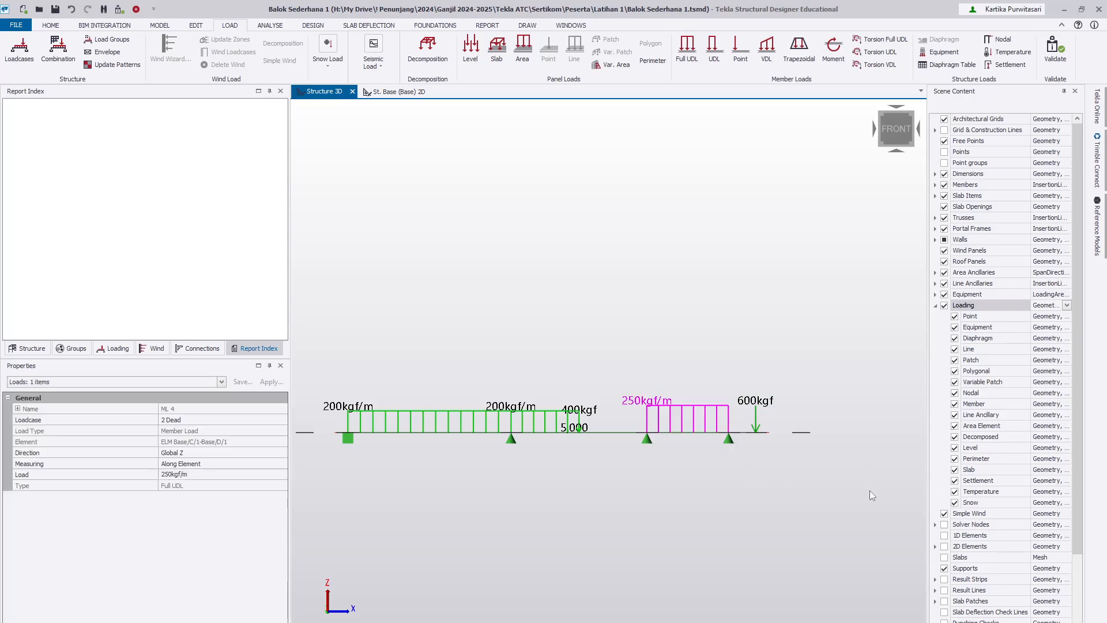
key(Delete)
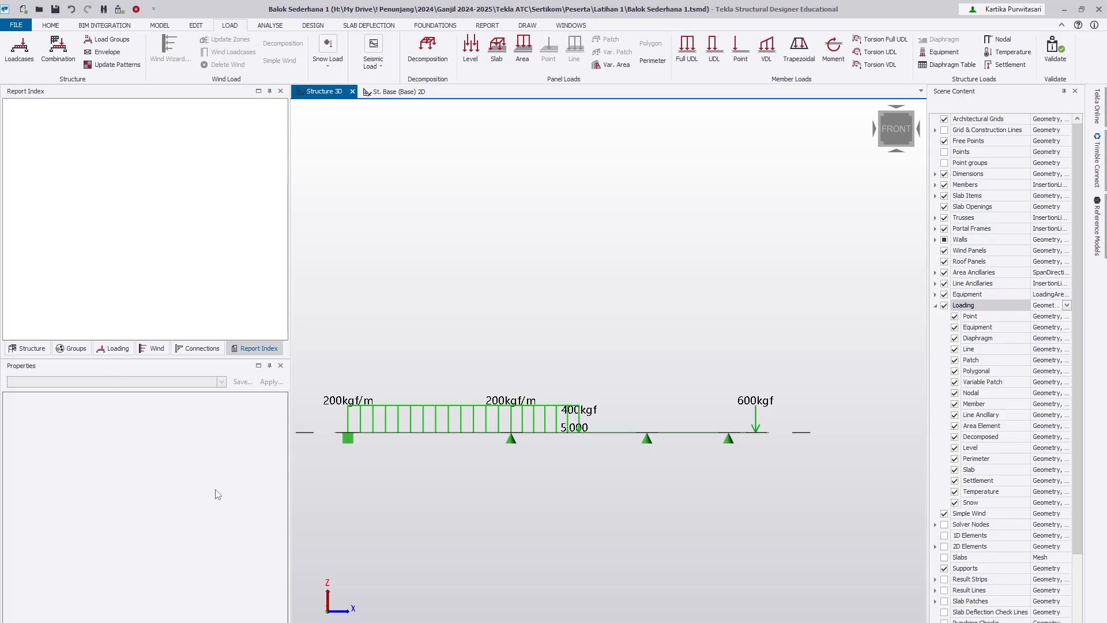
mouse_move(324, 622)
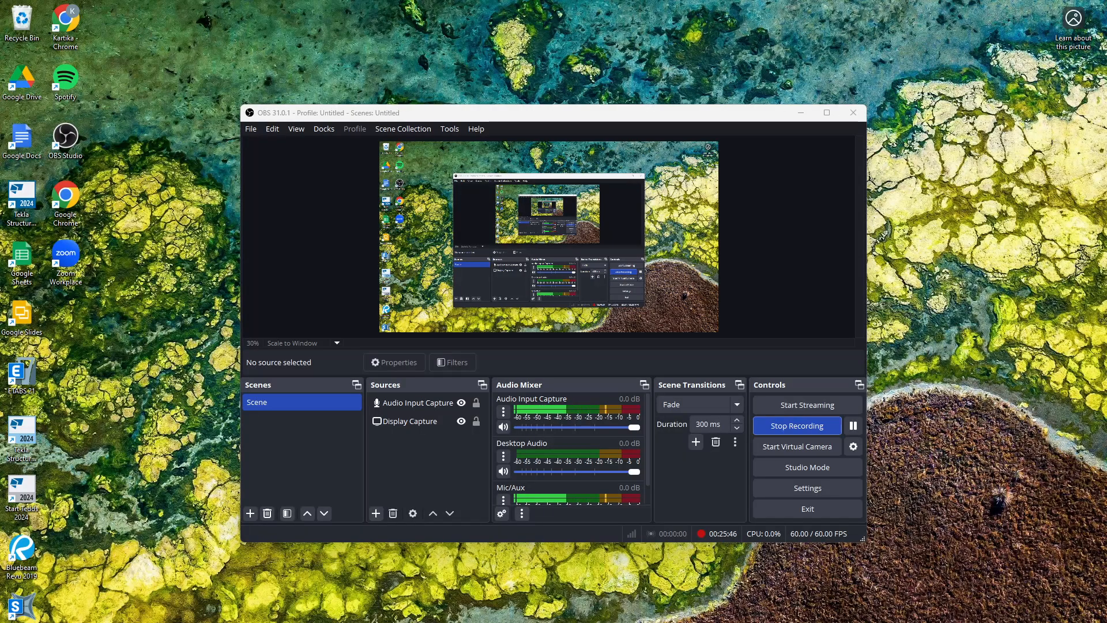
click(323, 602)
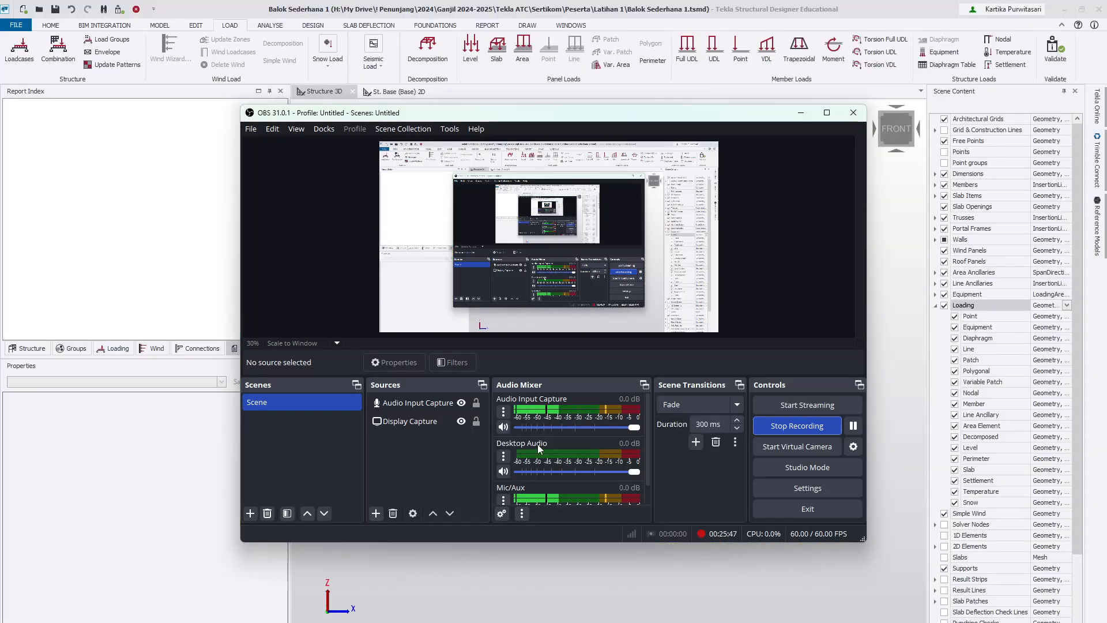